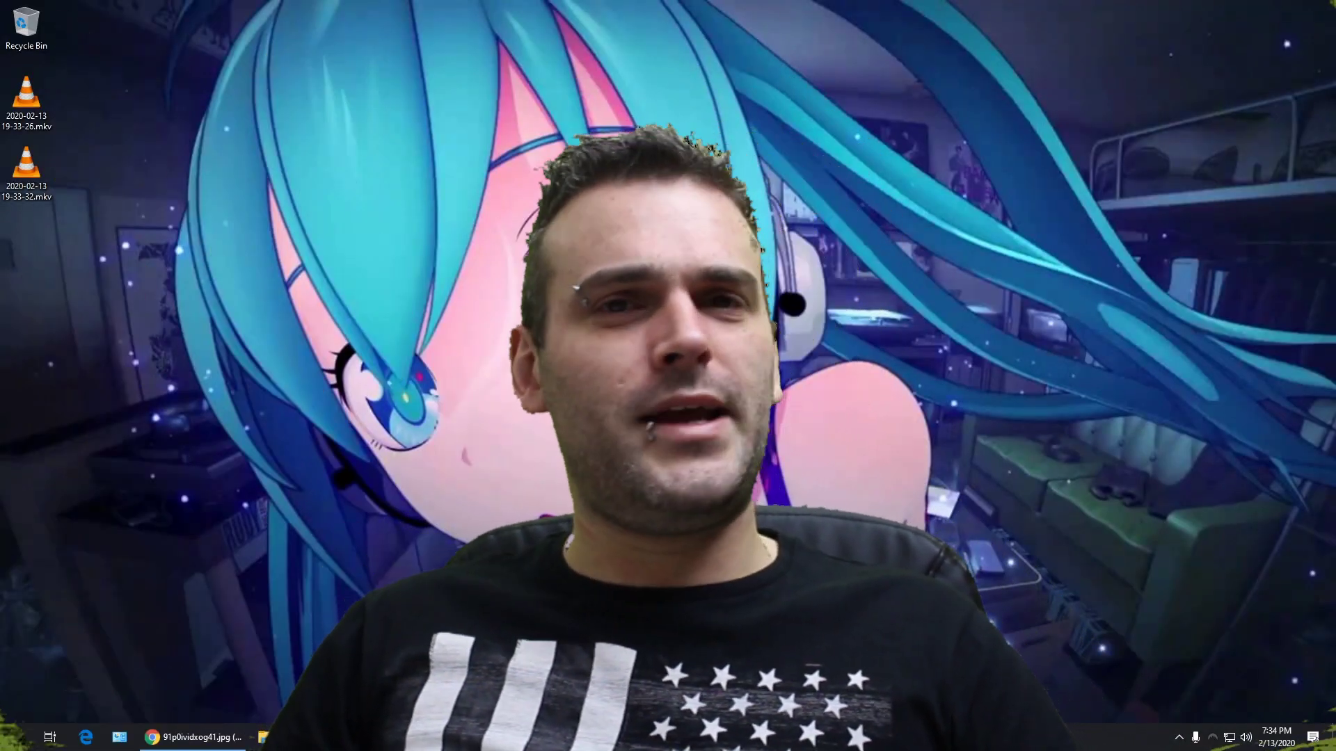
# Step: Launch Microsoft Edge on the Windows desktop and begin a search for 'windo'
pyautogui.press('super+e')
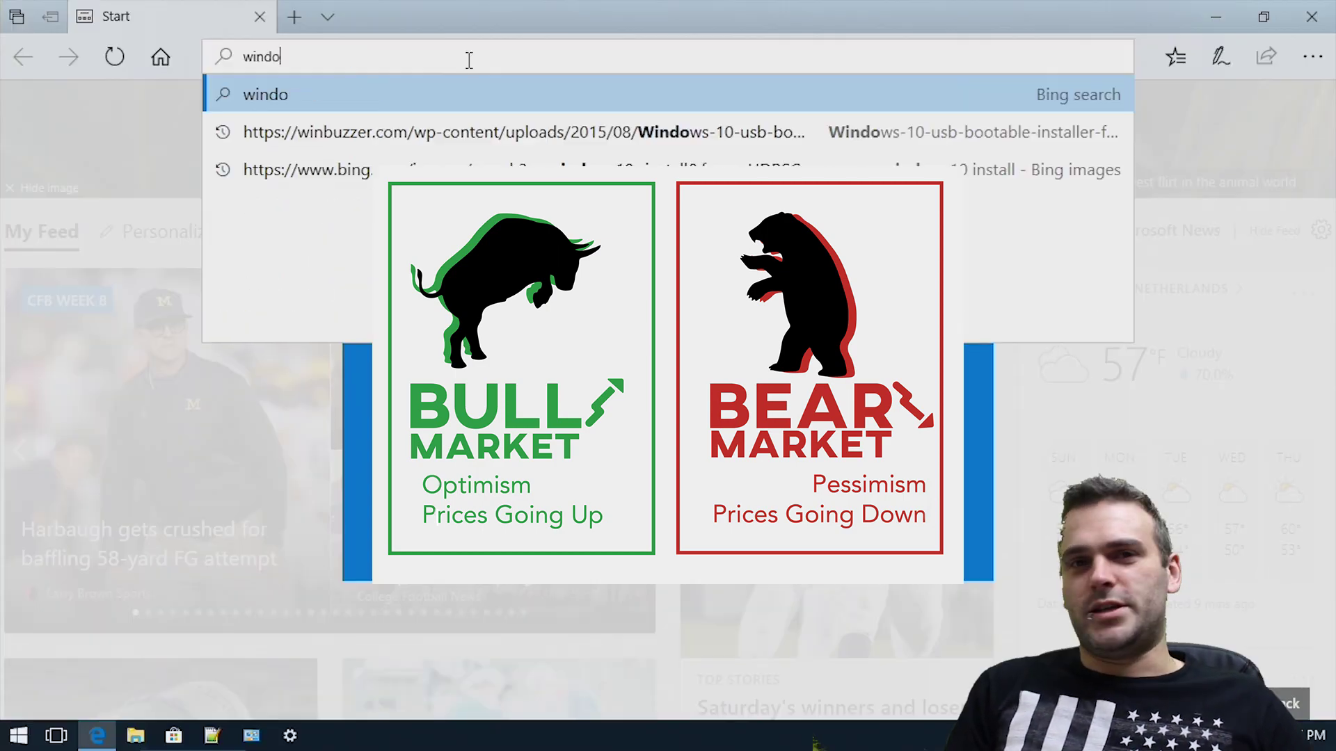
# Step: Search Bing for 'ws 10 usb tool' and launch the Windows 10 Media Creation Tool from microsoft.com
pyautogui.write('ws 10 usb tool')
pyautogui.press('Return')
pyautogui.scroll(-5, 395, 398)
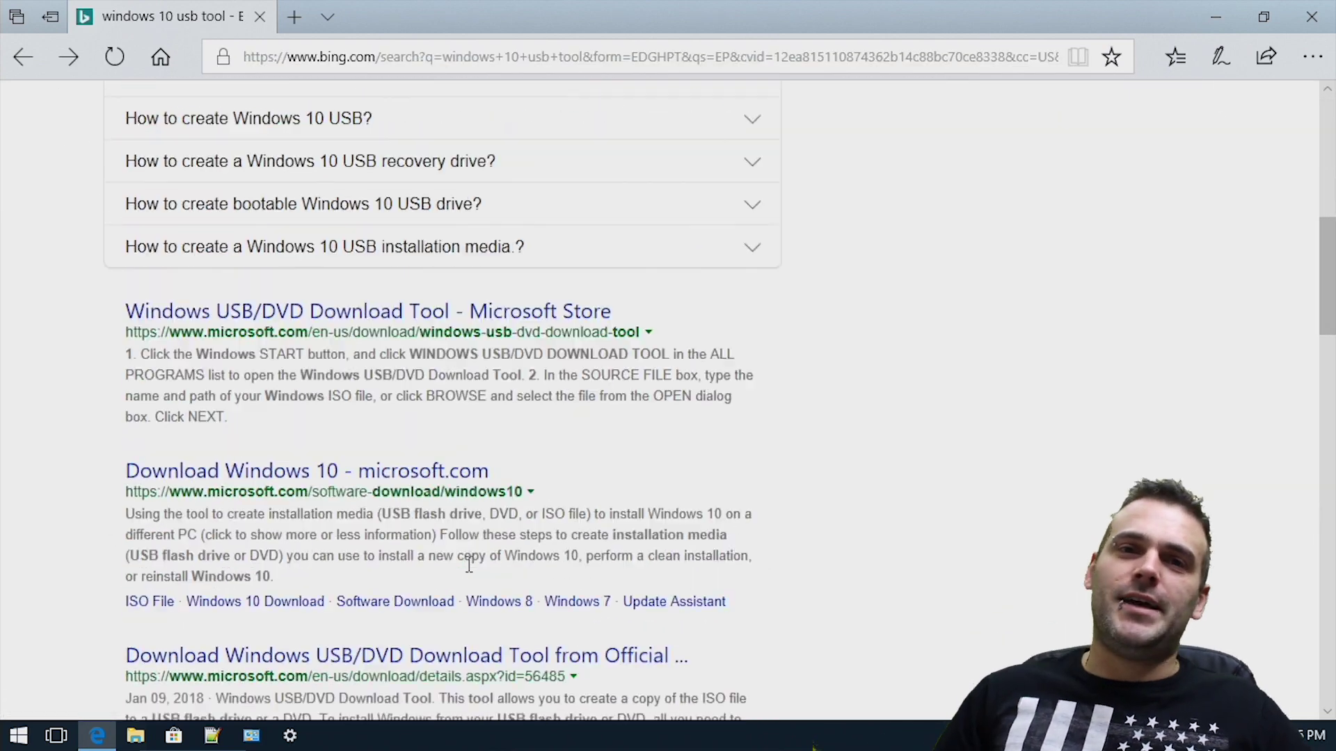
pyautogui.click(271, 445)
pyautogui.scroll(-10, 159, 407)
pyautogui.click(158, 407)
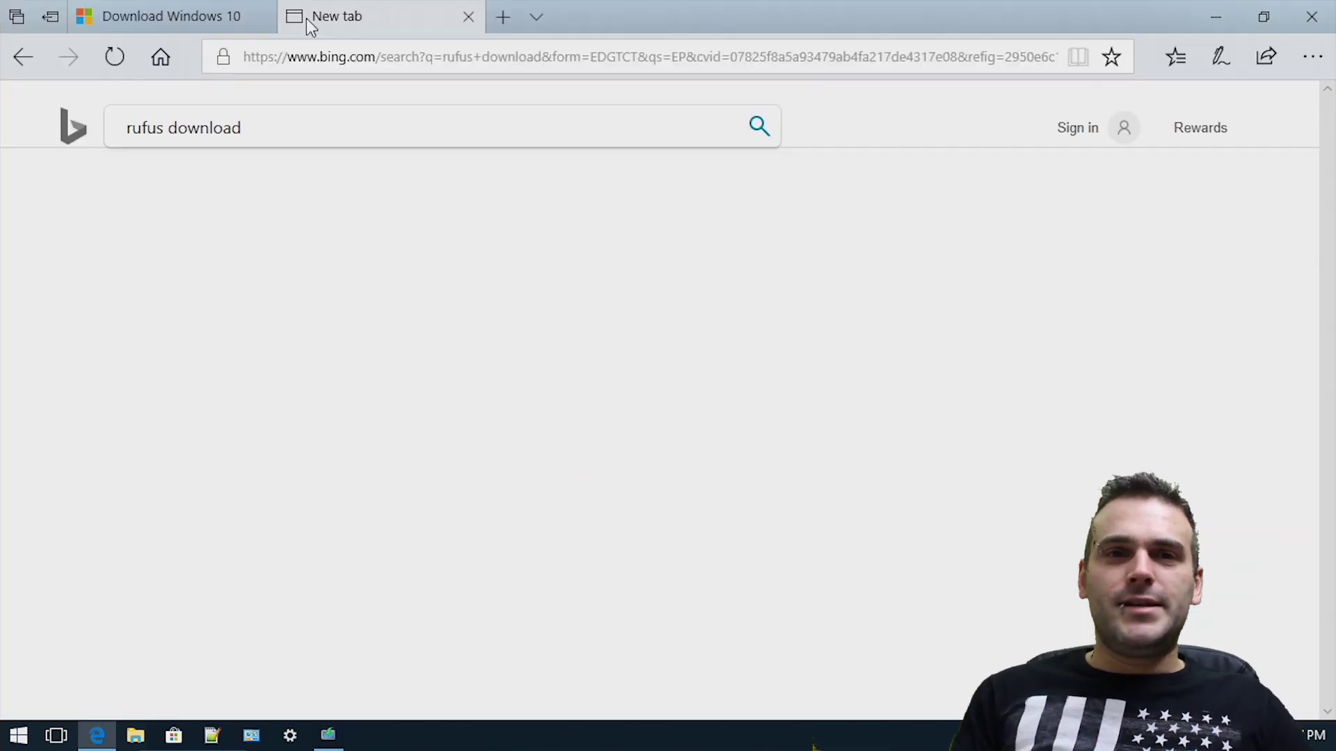
# Step: Get Rufus, then have Windows 10 Setup create an ISO file saved to the Desktop
pyautogui.click(155, 301)
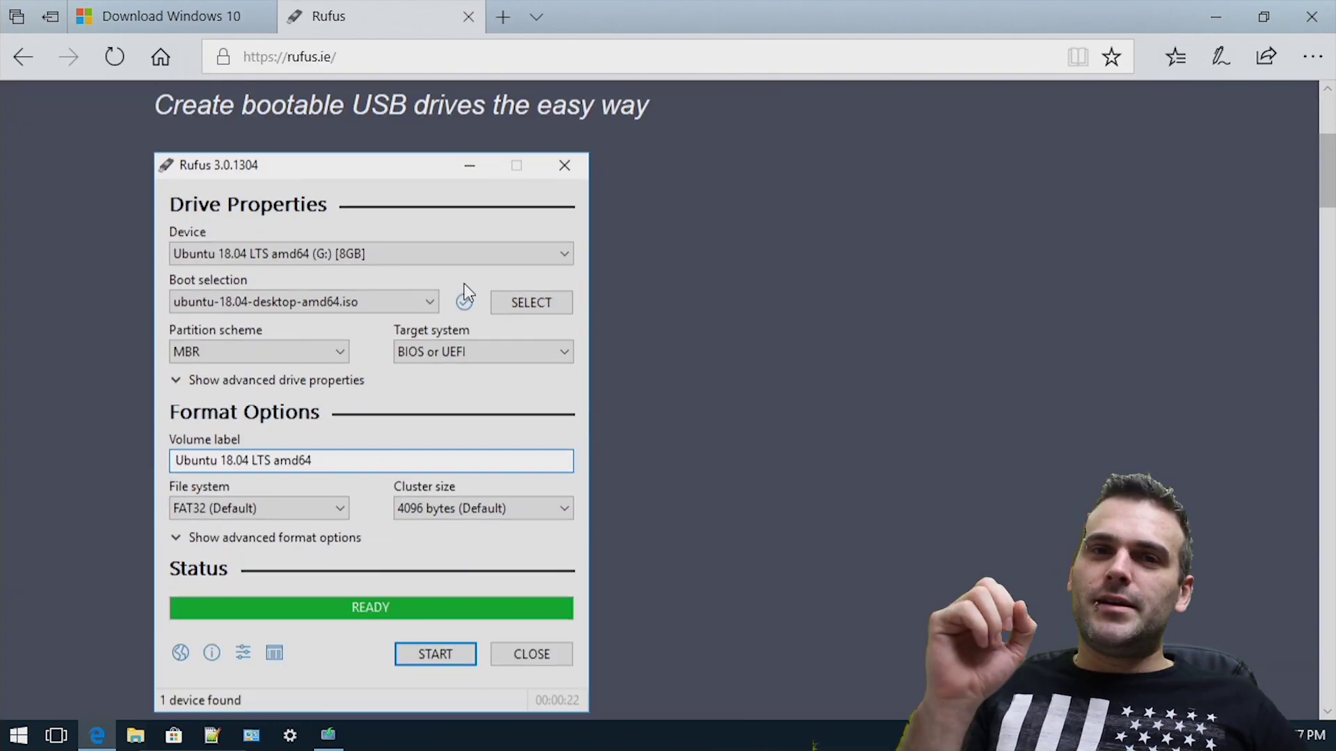
pyautogui.scroll(-10, 587, 482)
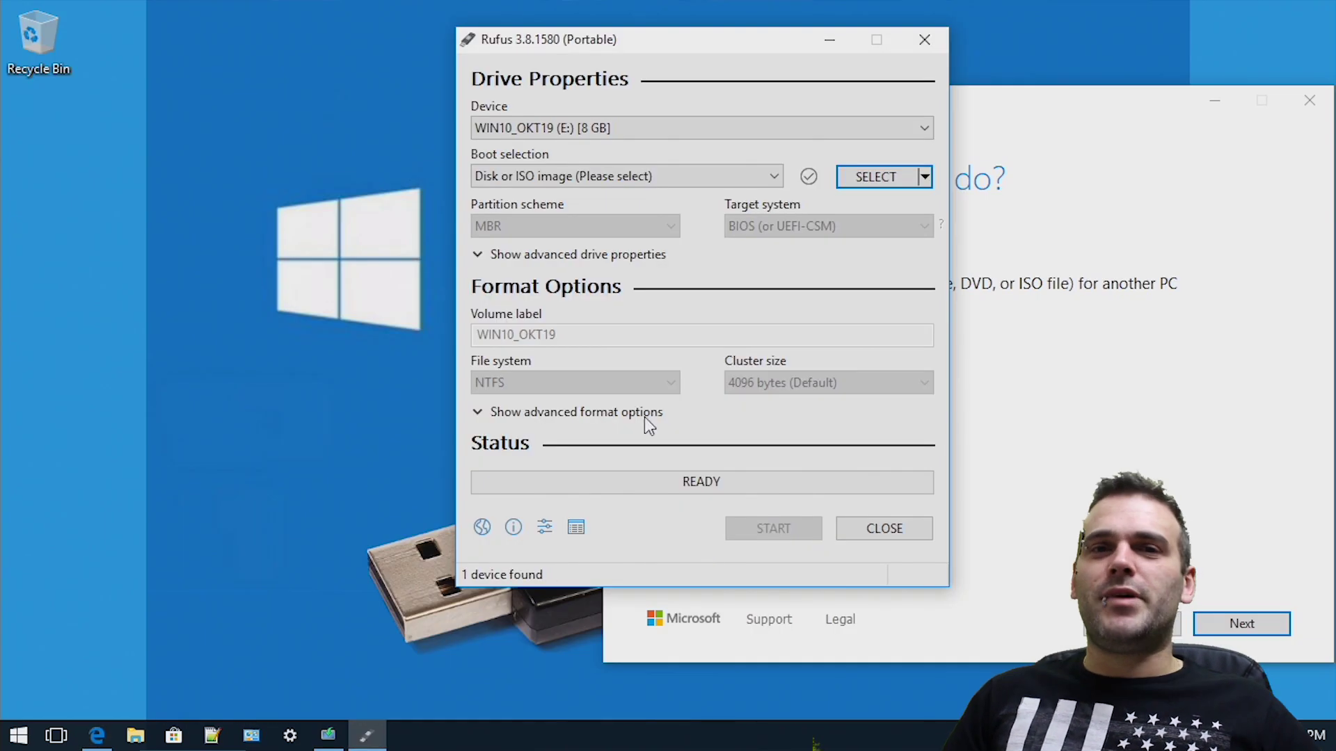
pyautogui.moveTo(715, 37); pyautogui.dragTo(312, 103)
pyautogui.click(1241, 623)
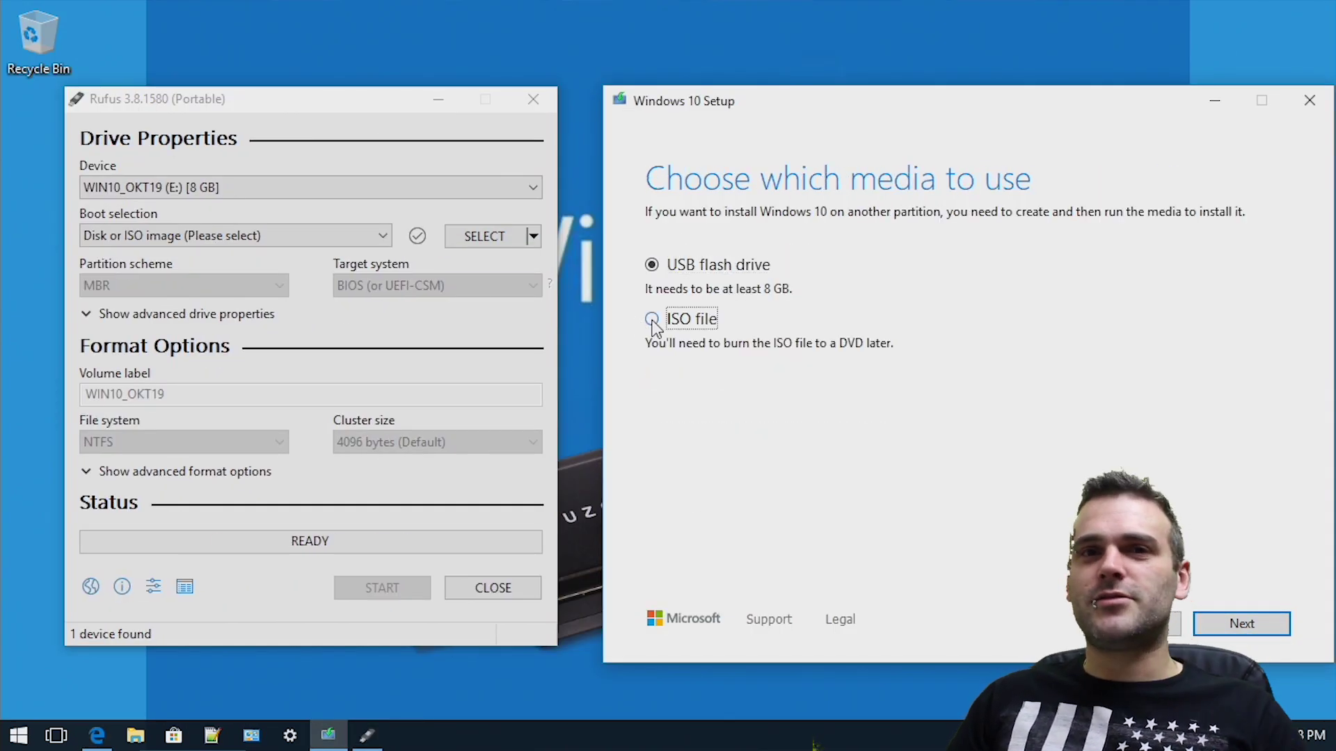
pyautogui.click(1241, 623)
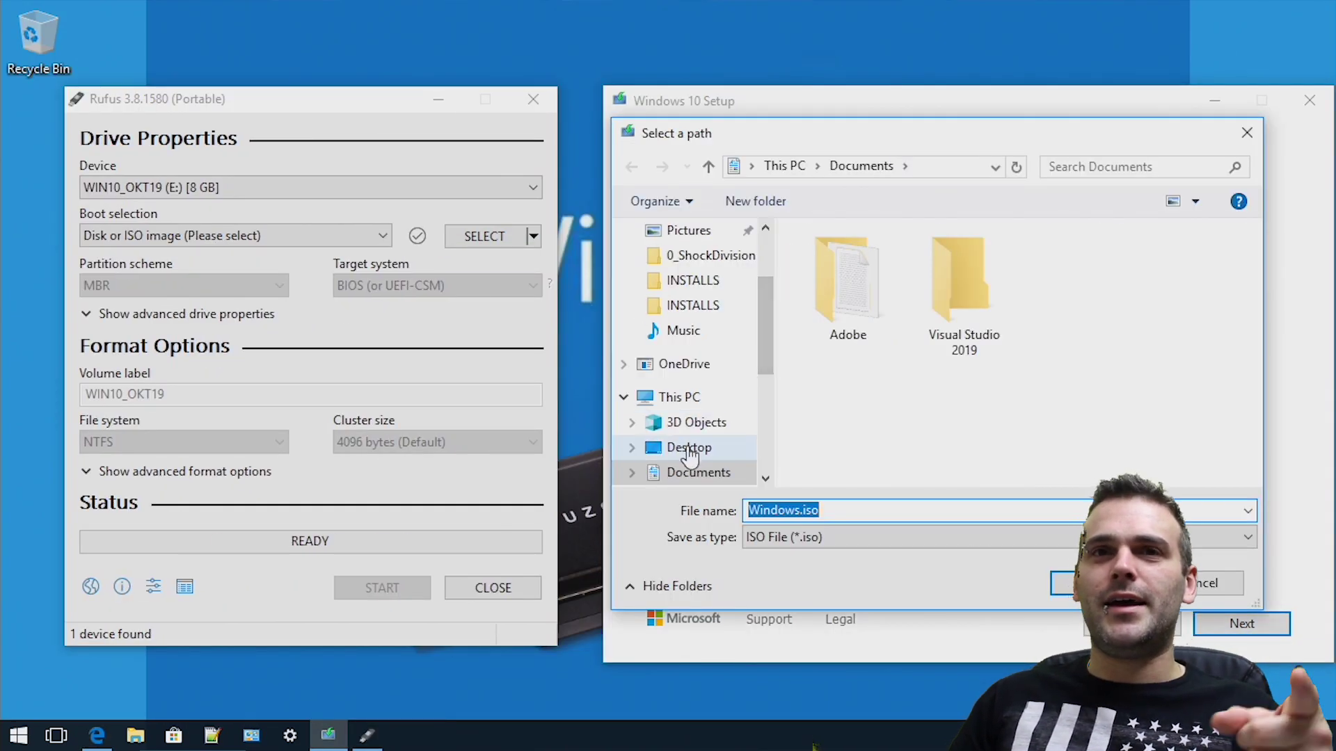
pyautogui.click(689, 447)
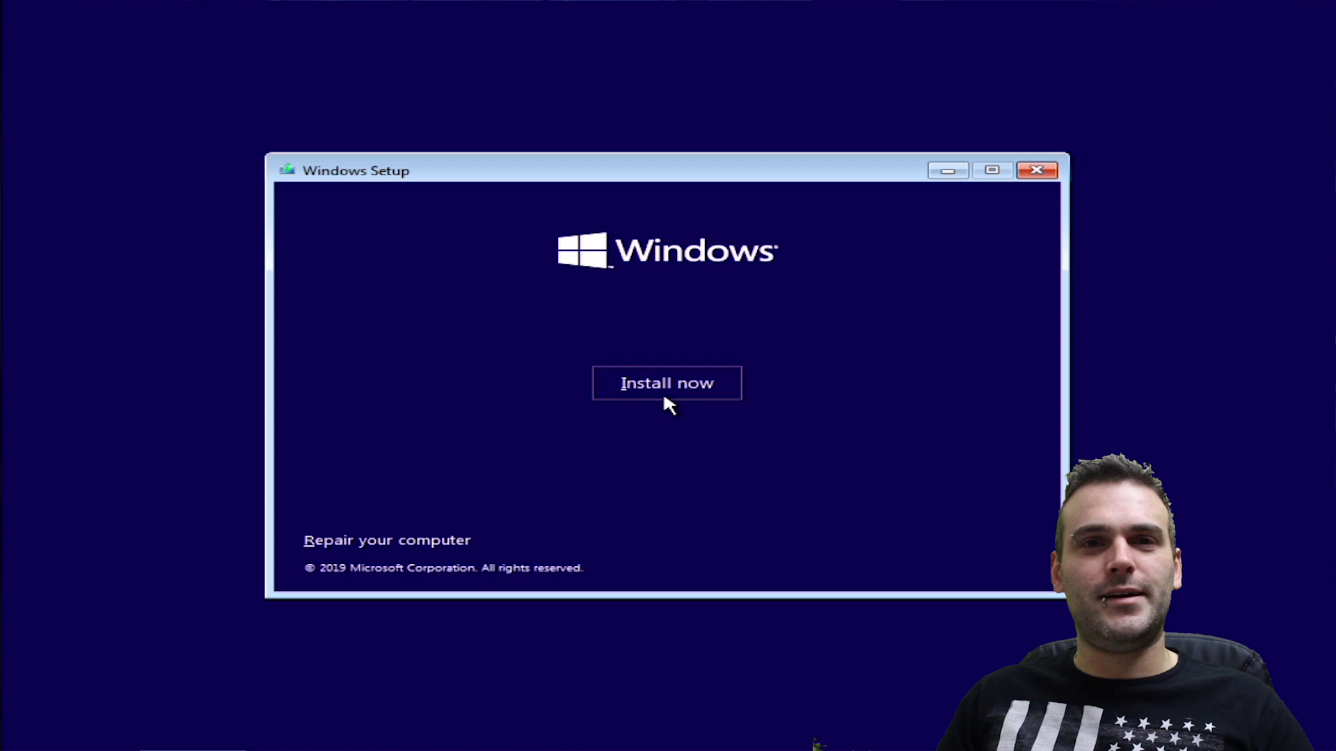
# Step: Install Windows 10 Pro, set up drivers without the Software group, and restart for pending updates
pyautogui.click(662, 391)
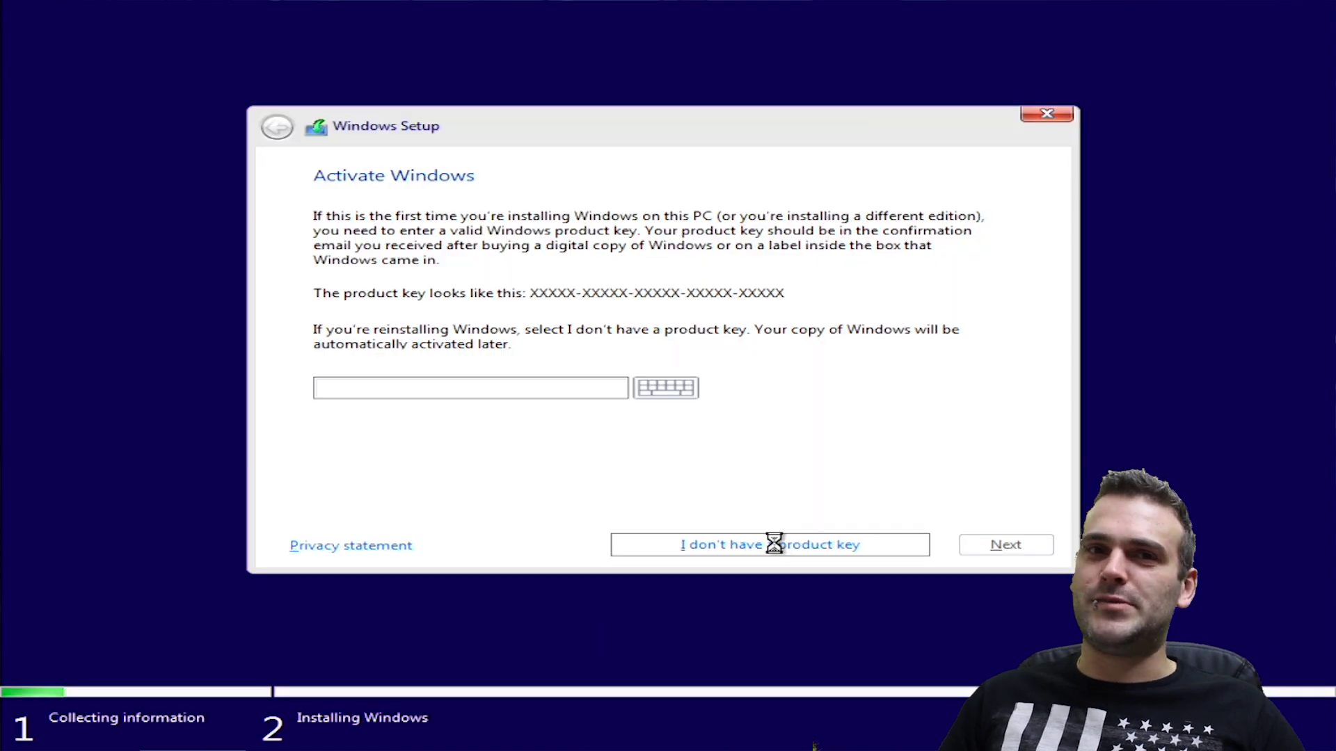
pyautogui.click(769, 543)
pyautogui.click(421, 344)
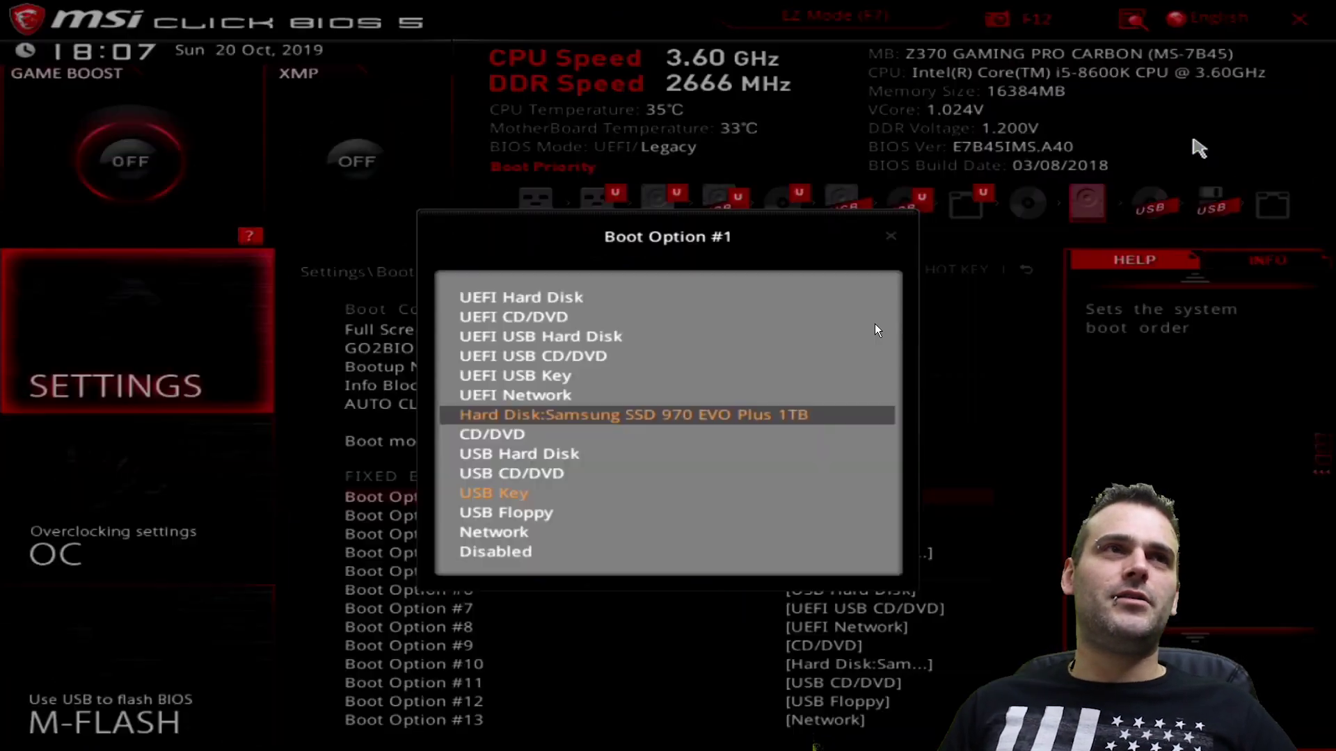
pyautogui.press('Return')
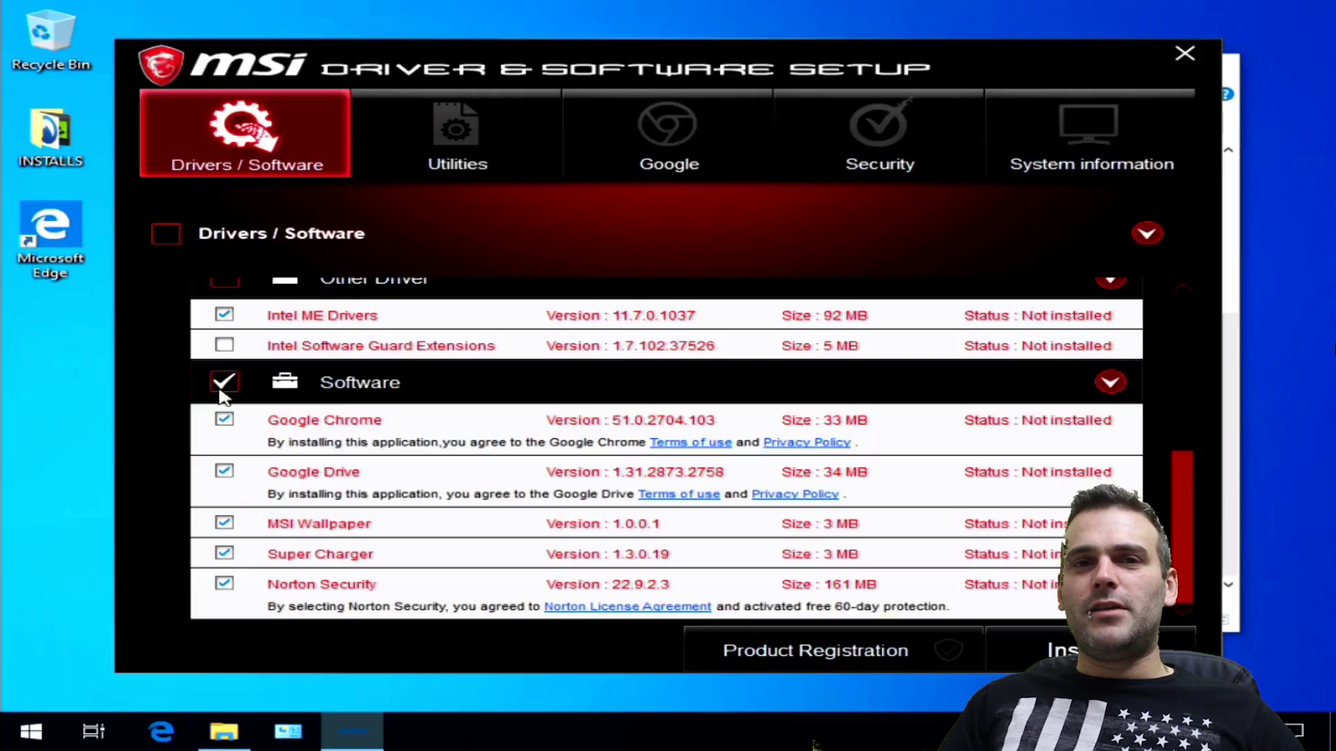
pyautogui.click(221, 389)
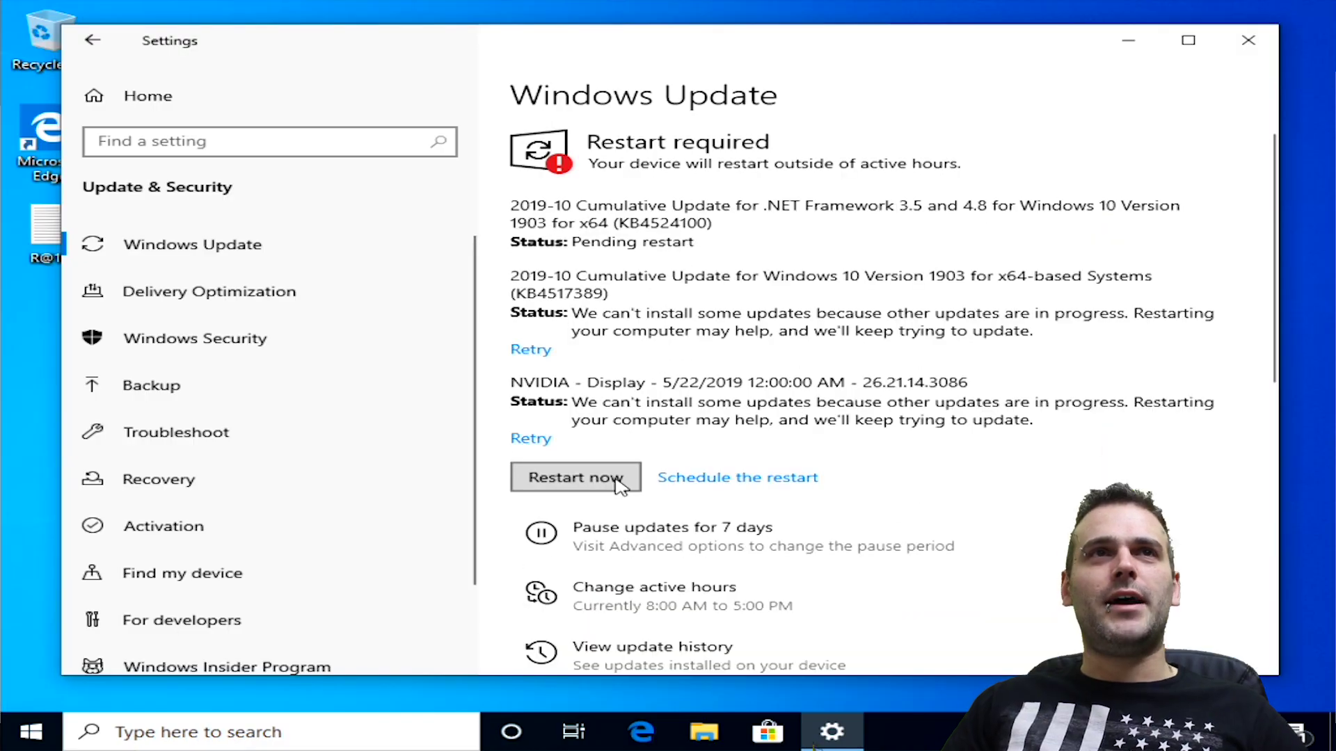
pyautogui.click(615, 474)
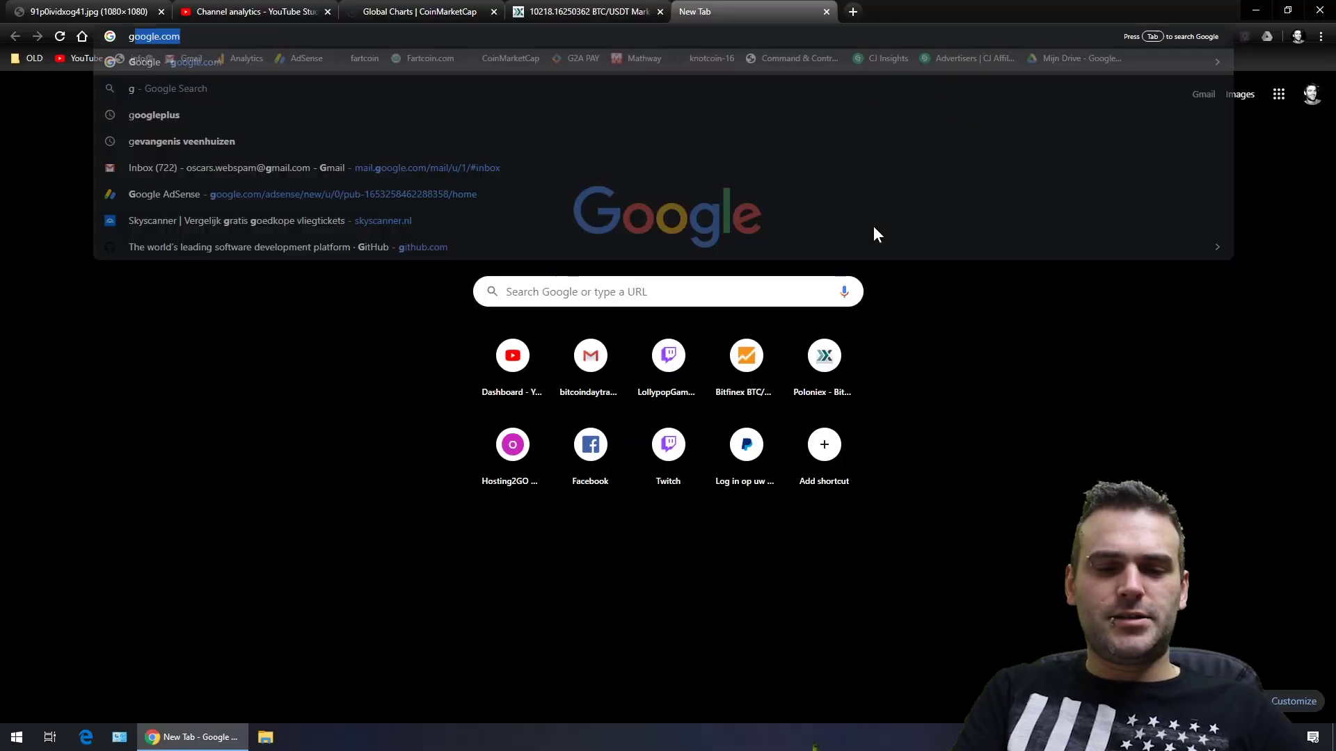
# Step: Go to the fartcoin-project GitHub profile and open the PoloniexTradeBot repository
pyautogui.write('ithub.com')
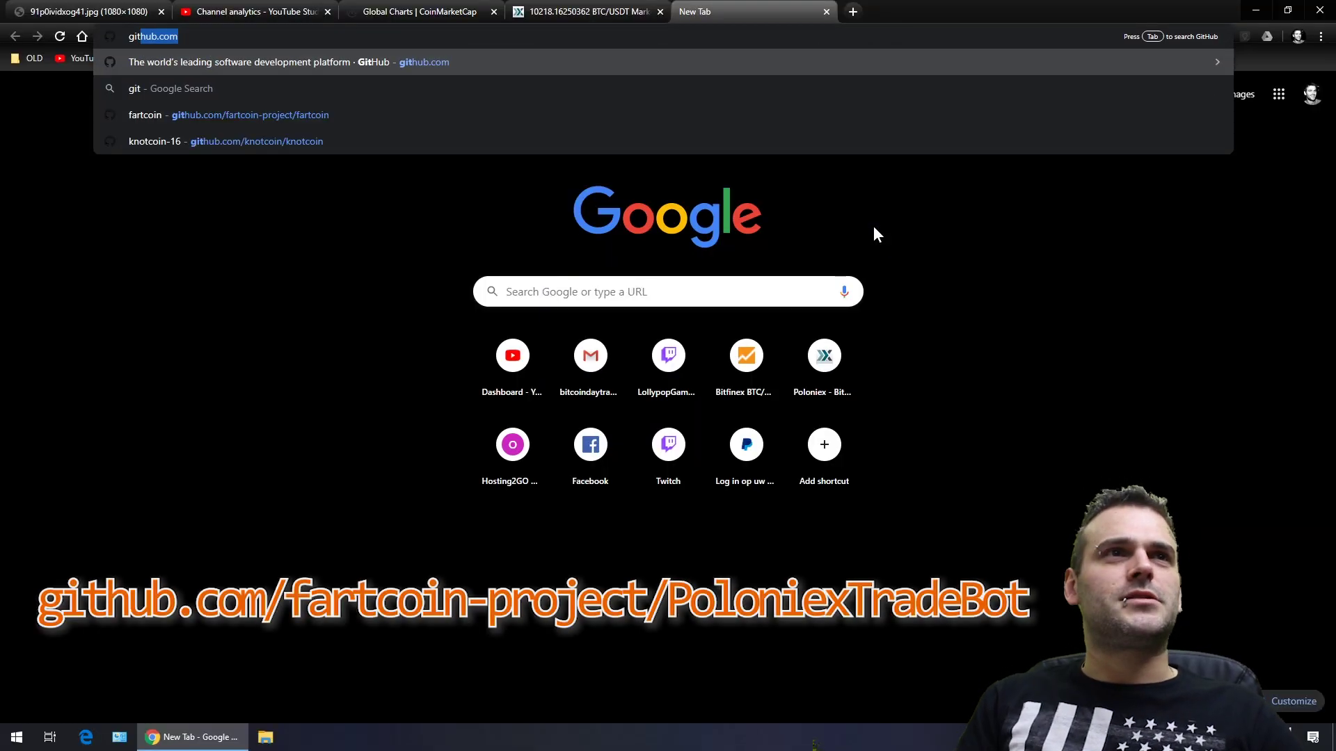
pyautogui.press('Down')
pyautogui.press('Down')
pyautogui.press('Return')
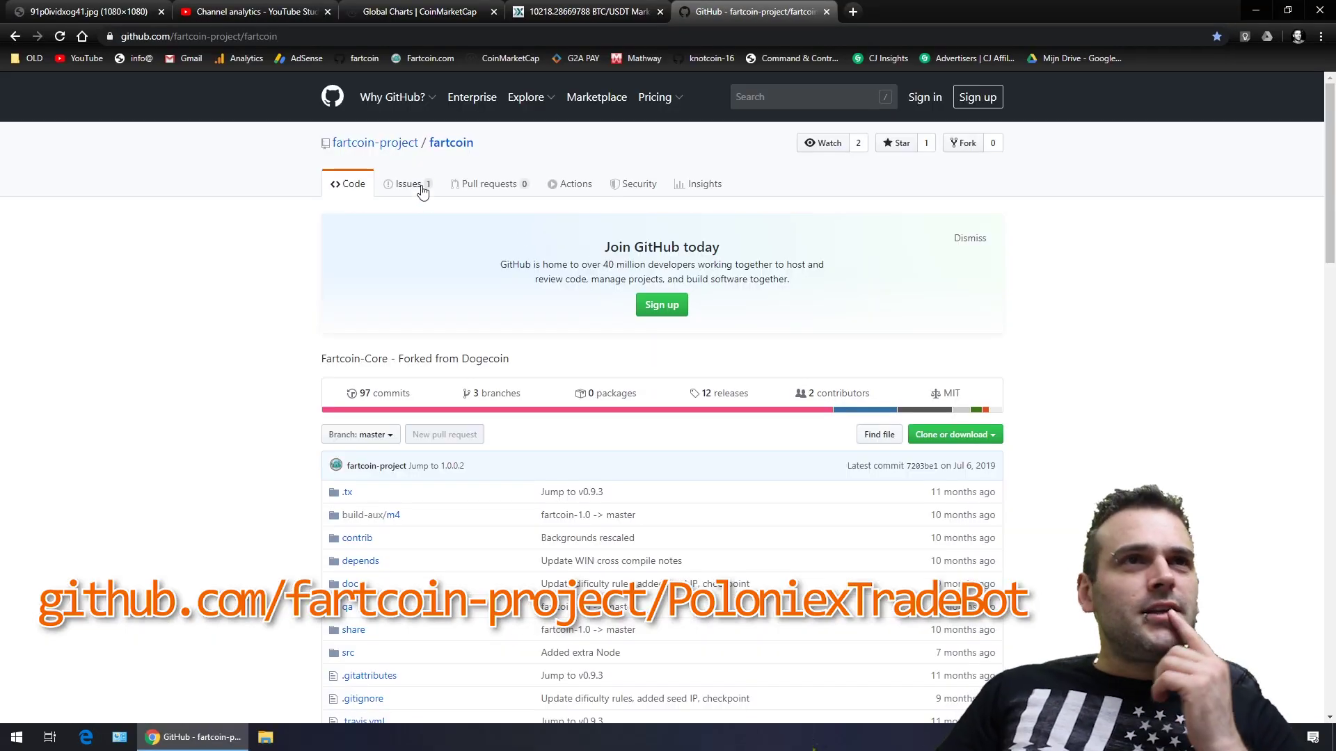
pyautogui.click(397, 144)
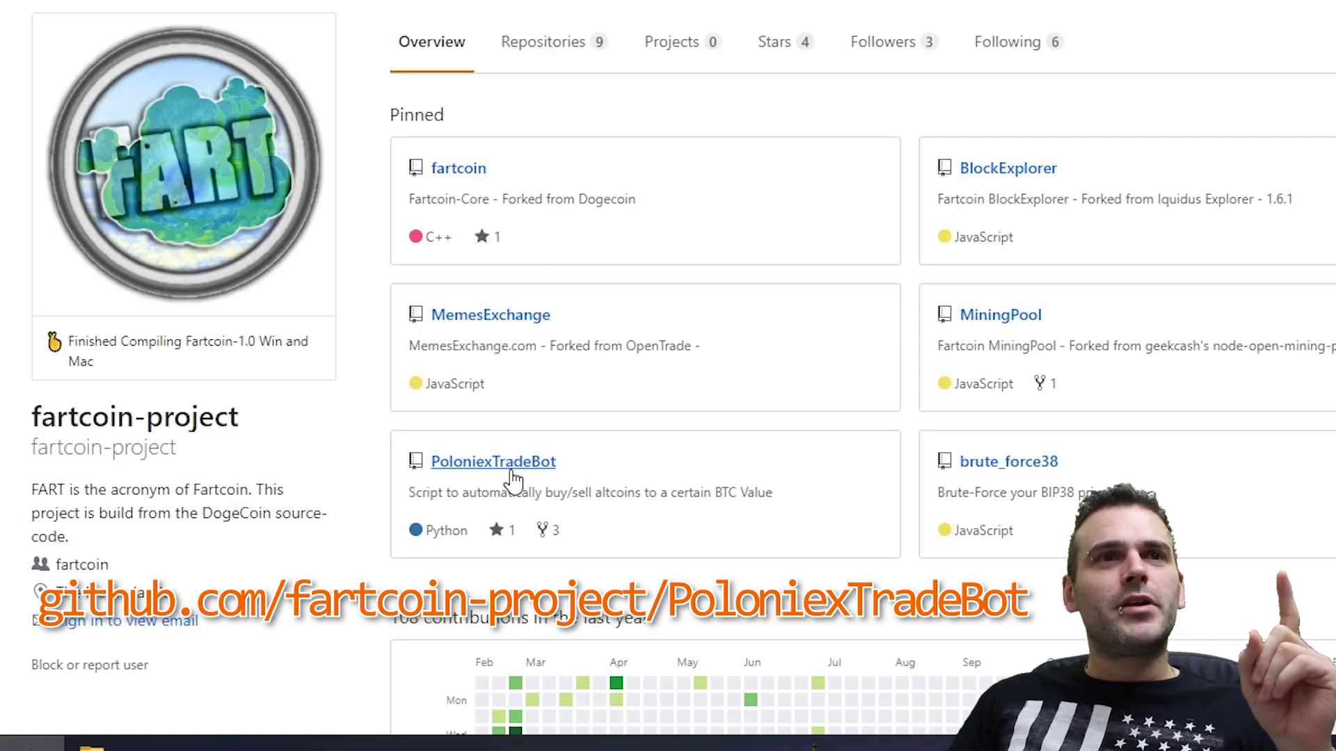
pyautogui.click(513, 477)
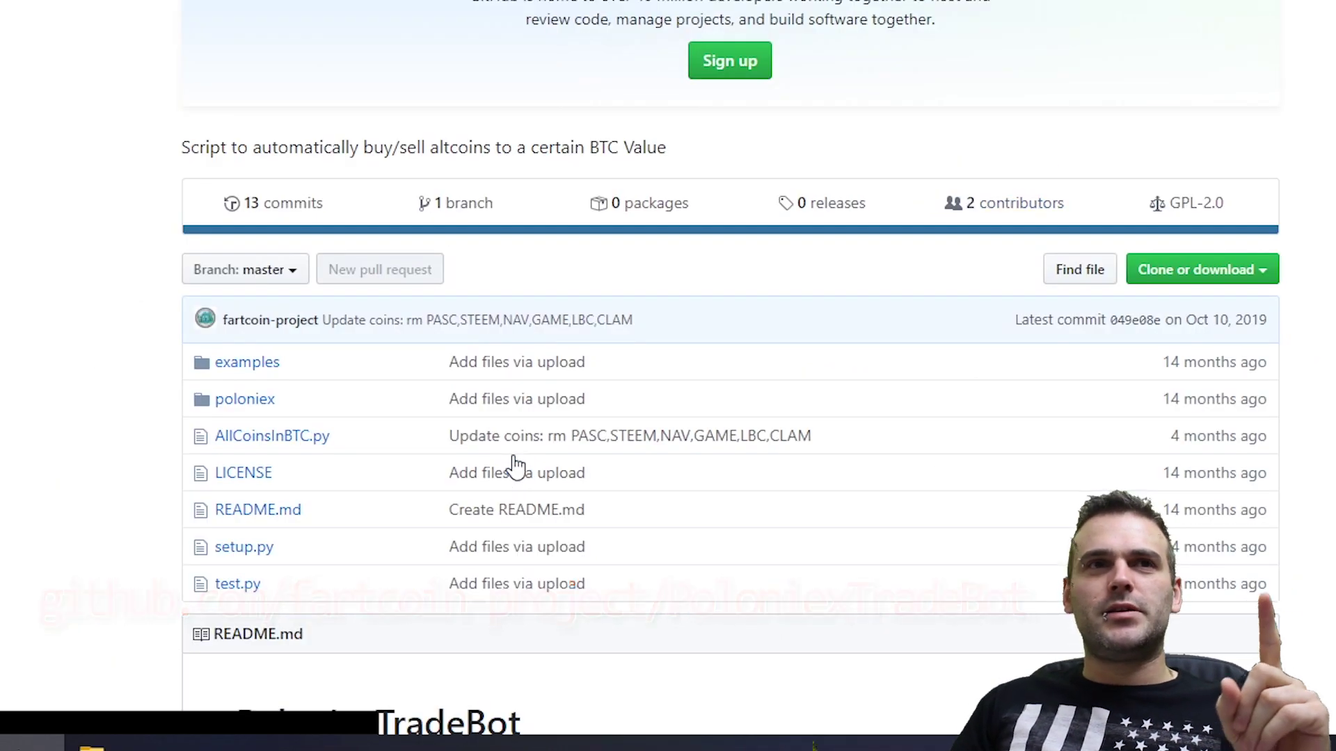
# Step: Download the repository as PoloniexTradeBot-master.zip and review the README setup steps
pyautogui.scroll(-1, 772, 301)
pyautogui.scroll(3, 971, 215)
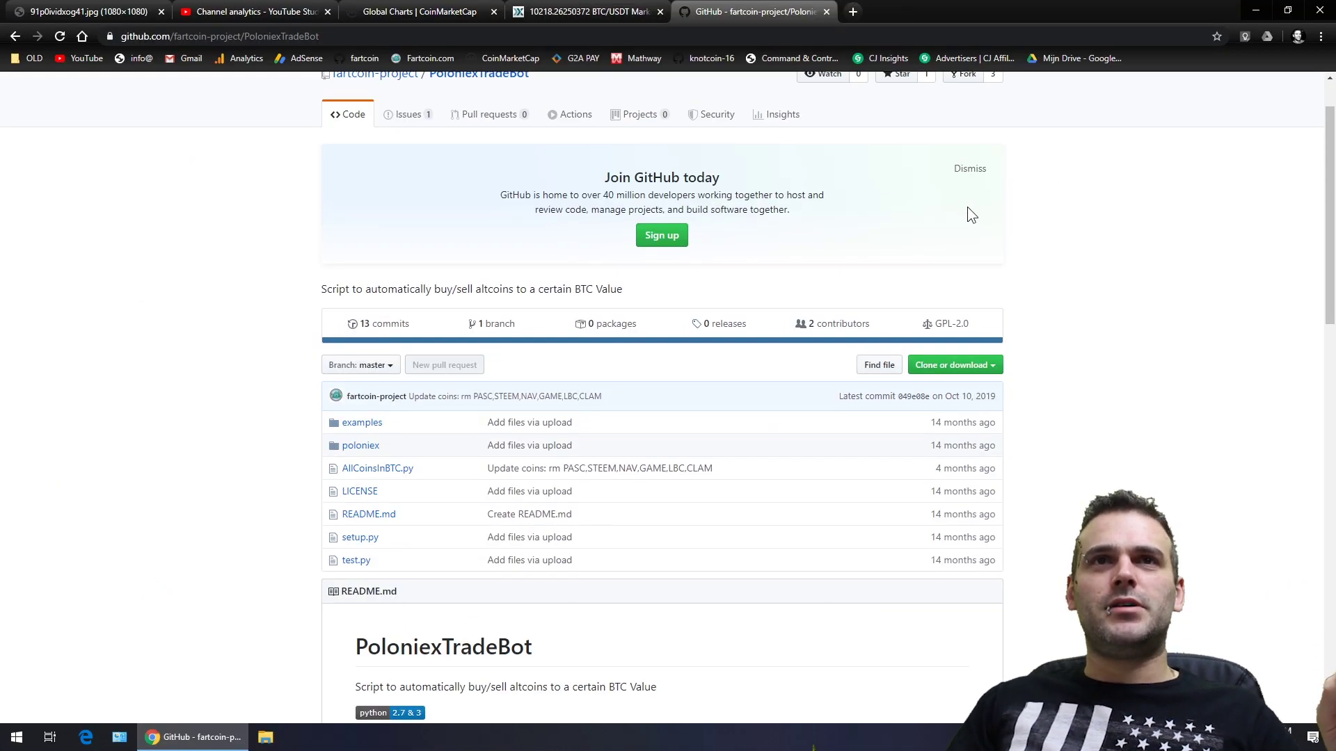
pyautogui.click(993, 366)
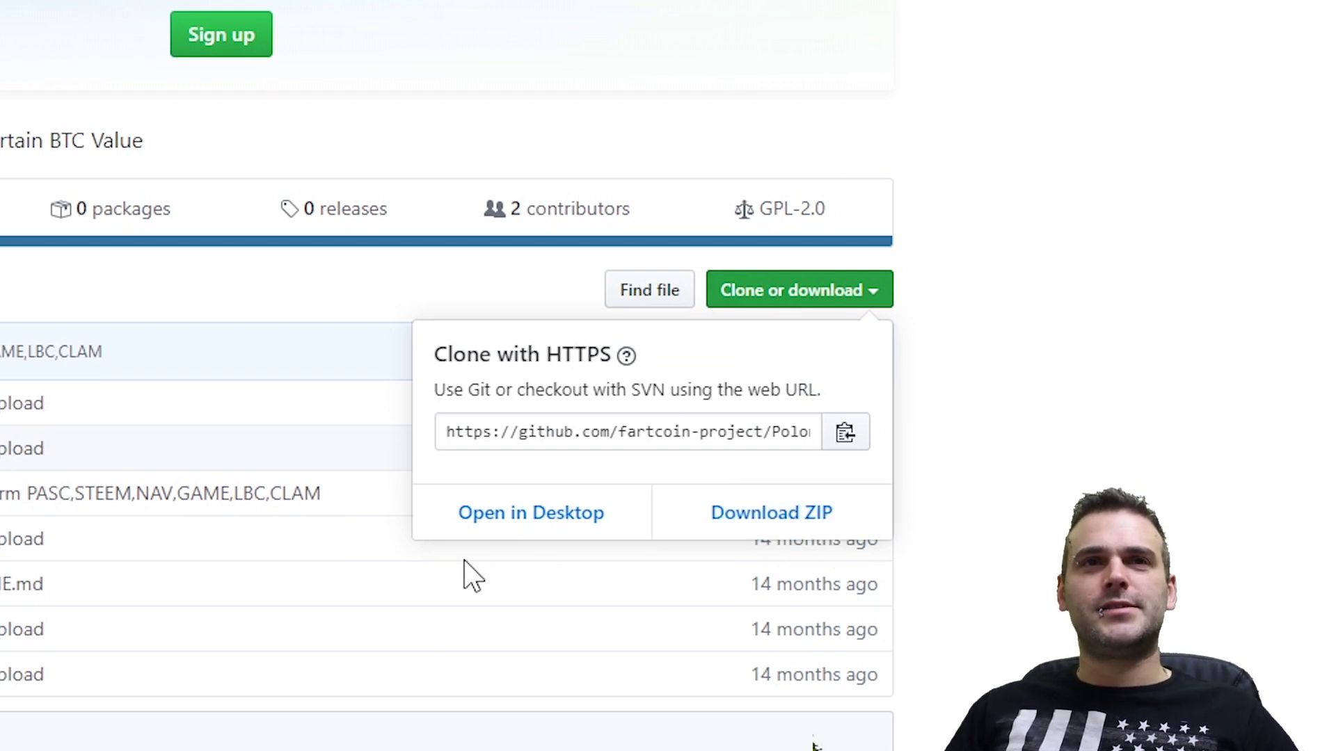
pyautogui.click(772, 528)
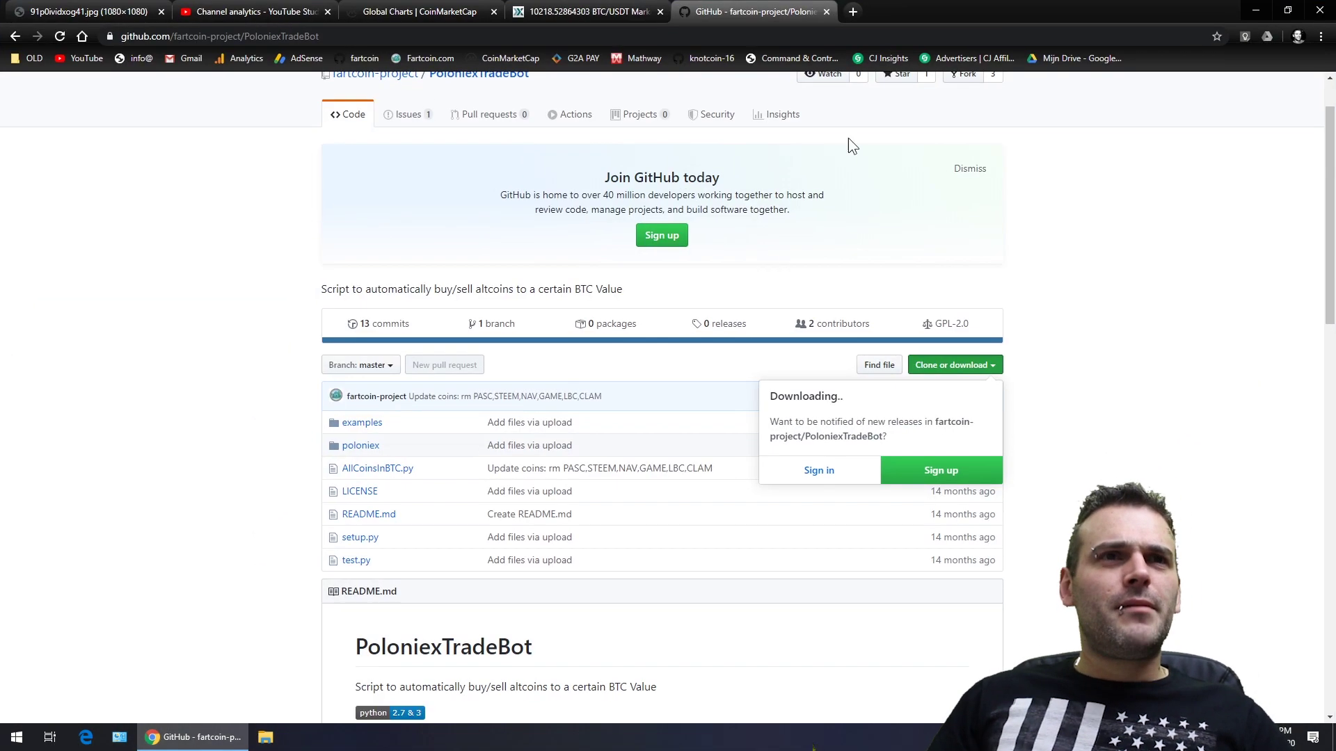
pyautogui.scroll(-8, 647, 504)
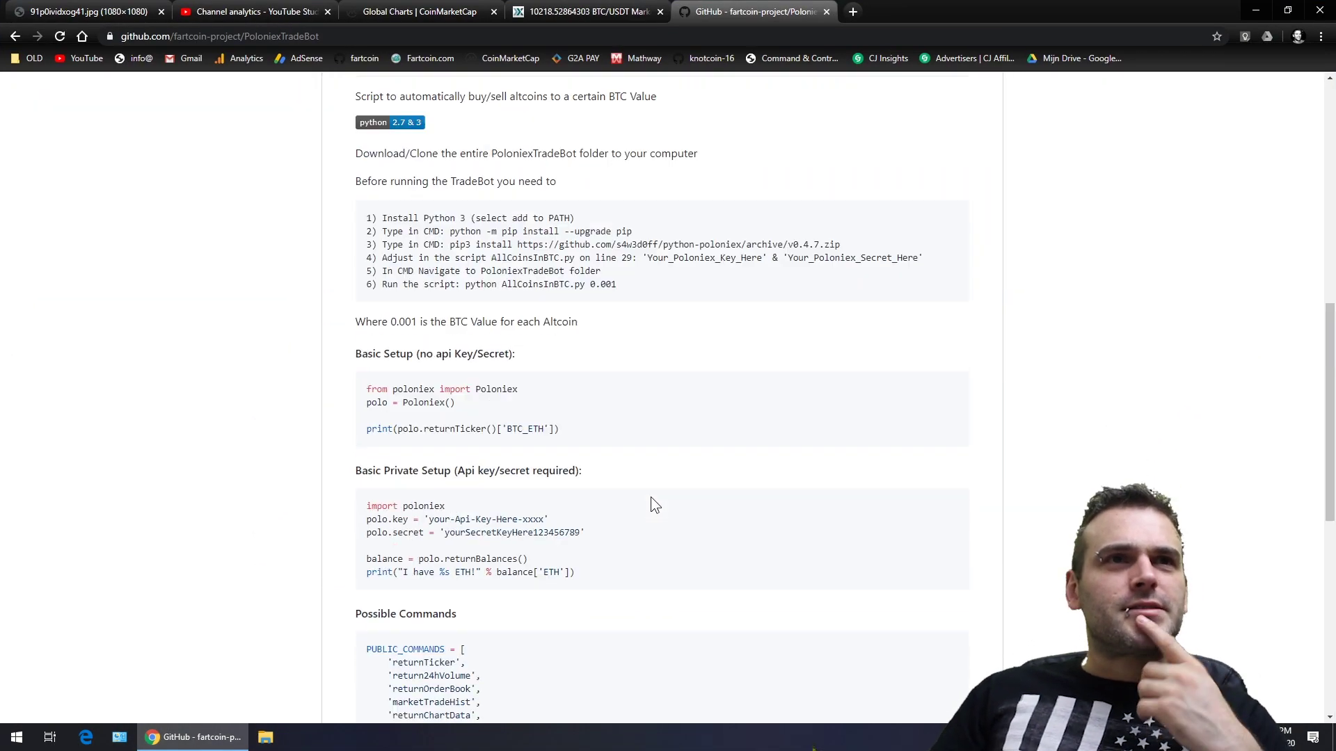
pyautogui.scroll(1, 619, 497)
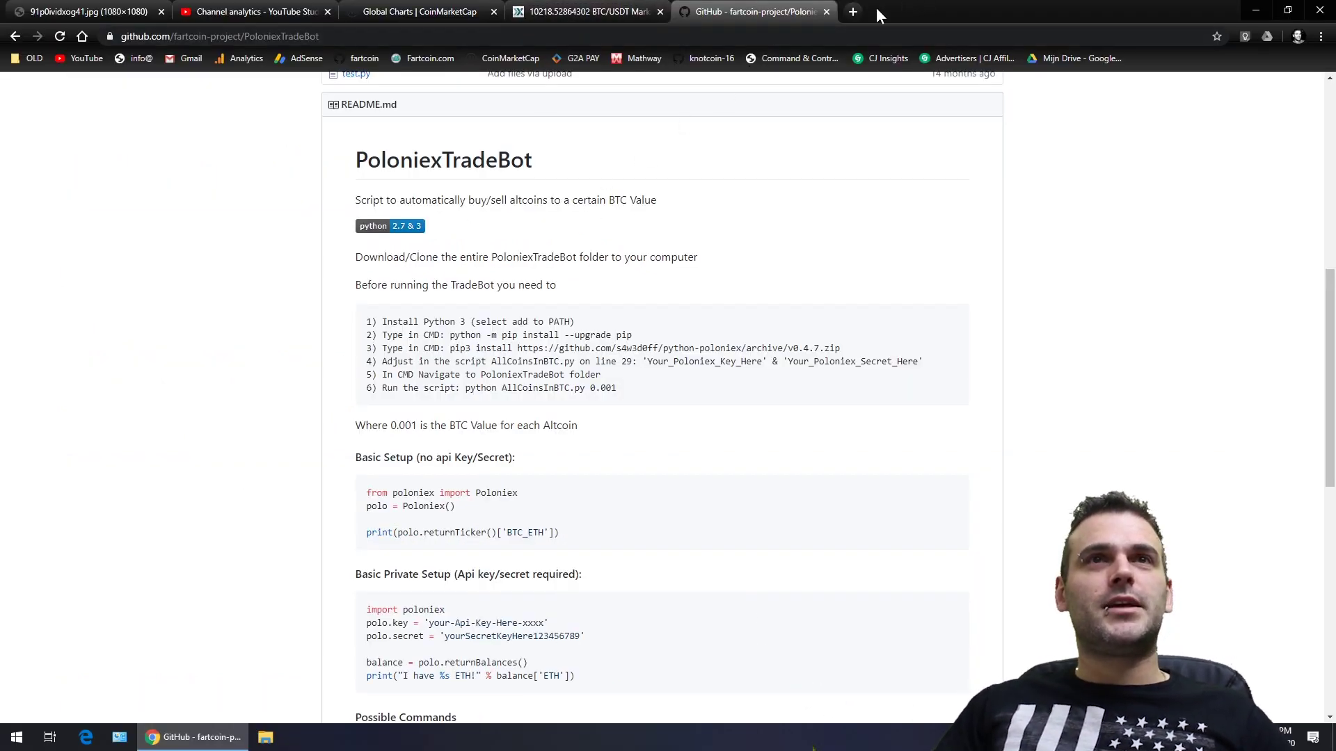
# Step: Google 'python 3' in a new tab and save the Python 3.8.1 Windows installer to the Desktop
pyautogui.click(853, 12)
pyautogui.write('pytho')
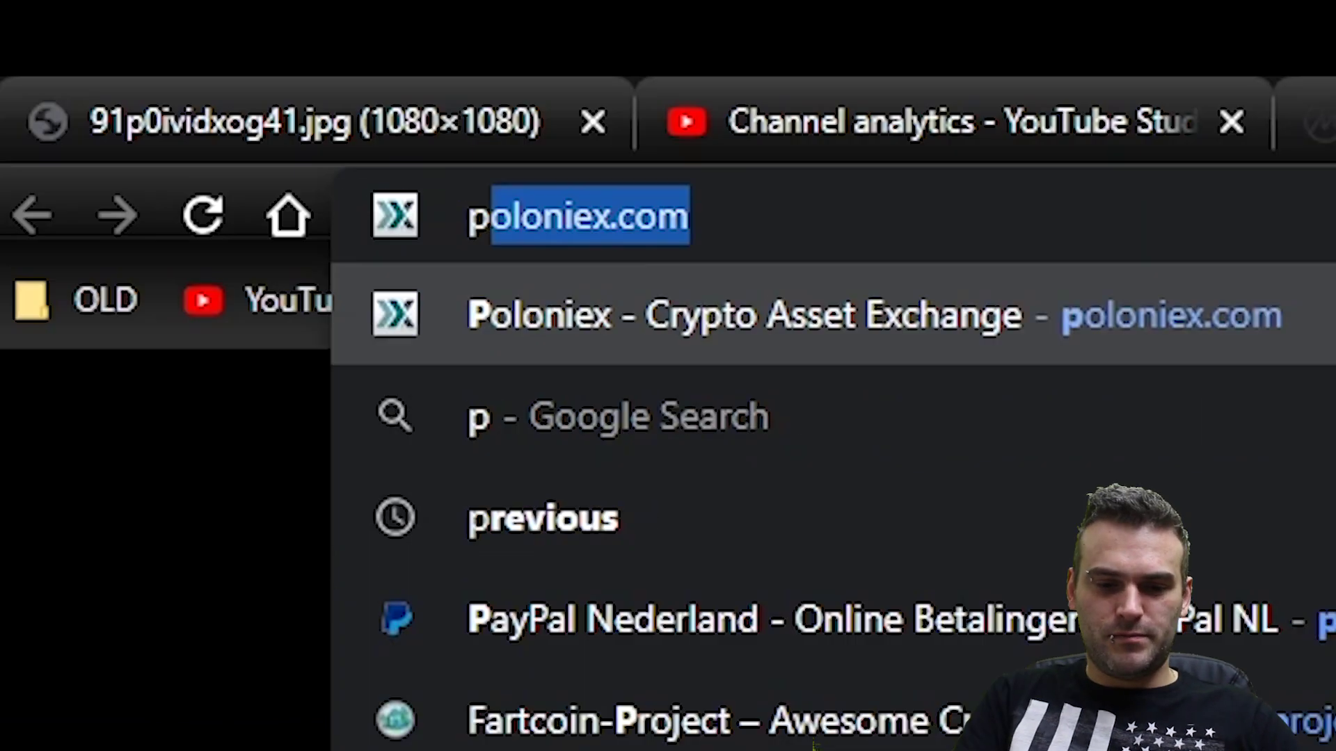
pyautogui.write('n 3')
pyautogui.press('Return')
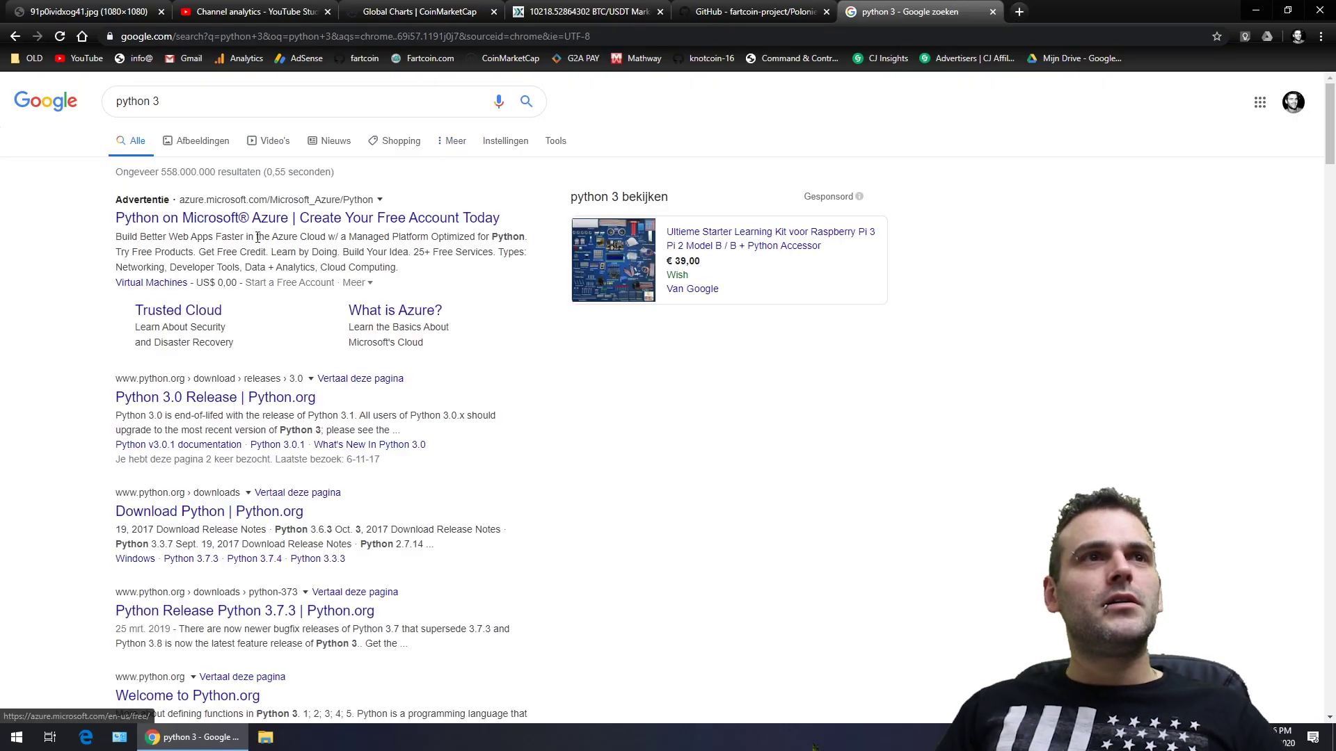
pyautogui.click(291, 404)
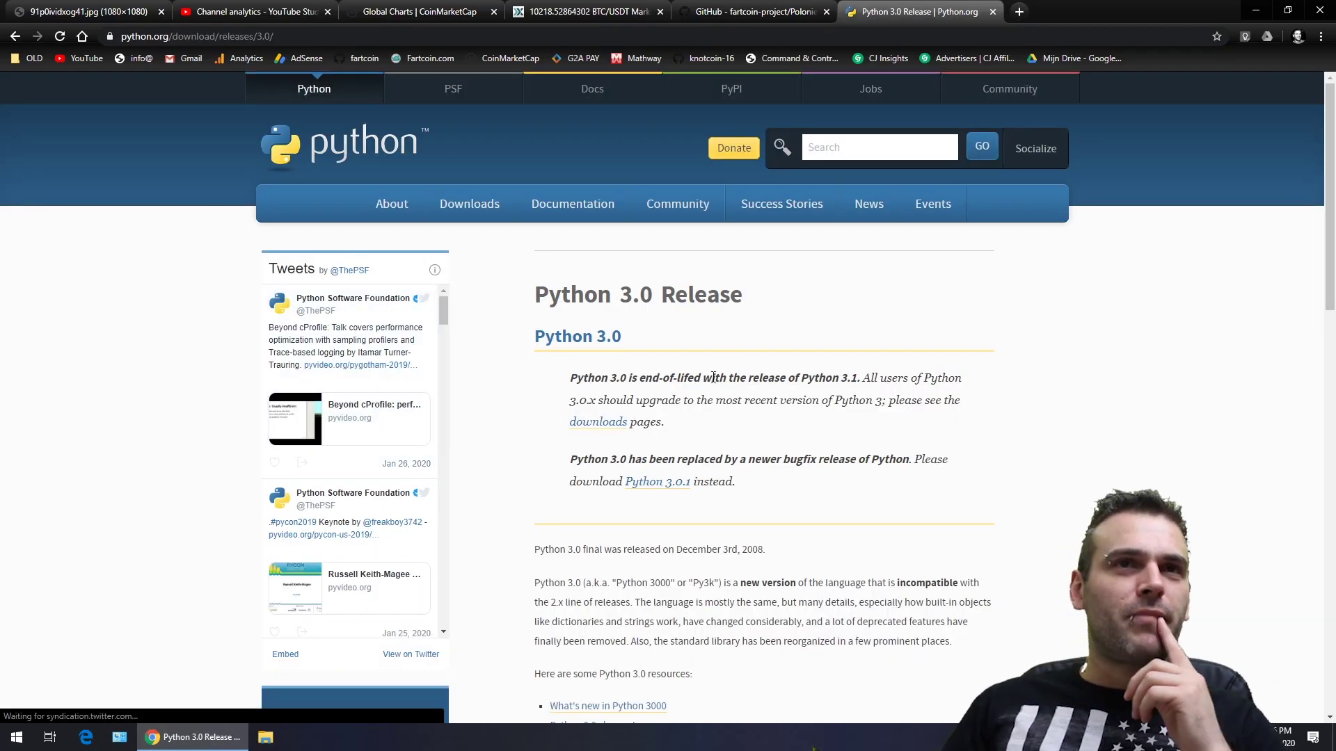
pyautogui.moveTo(469, 202)
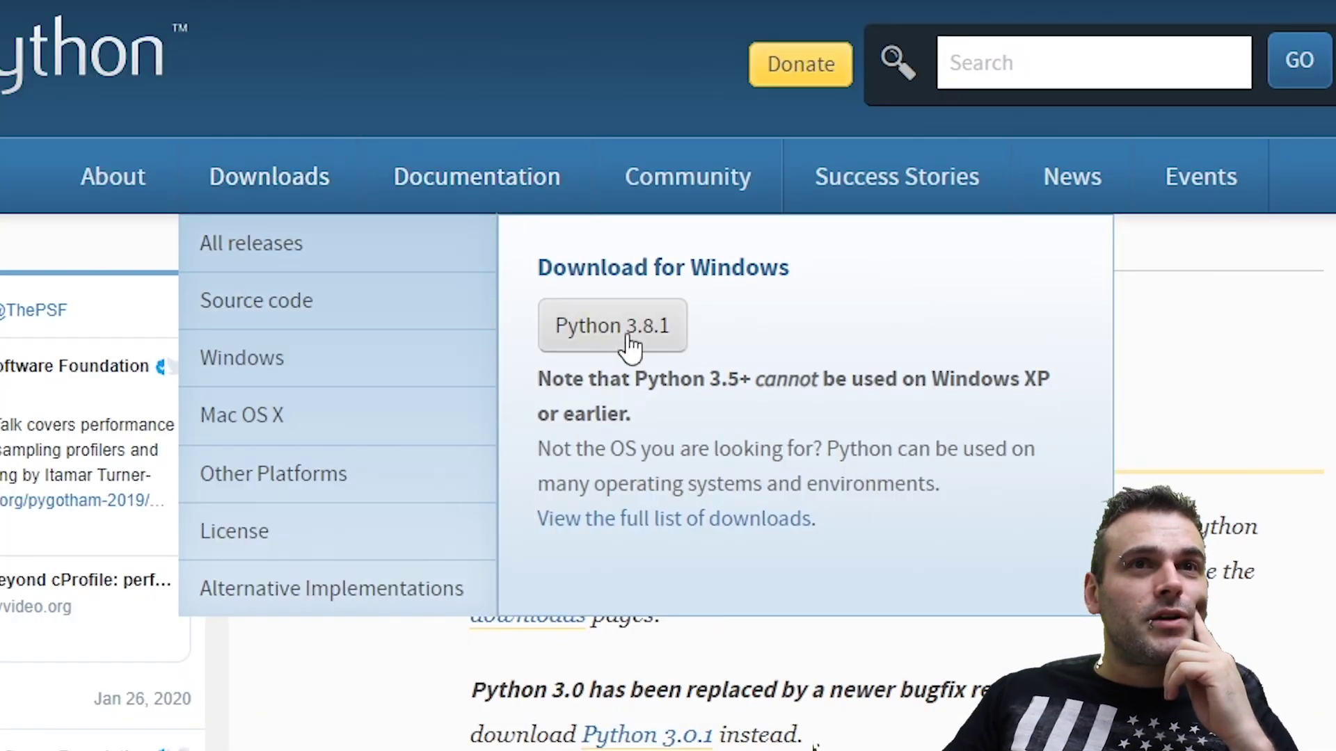
pyautogui.click(630, 339)
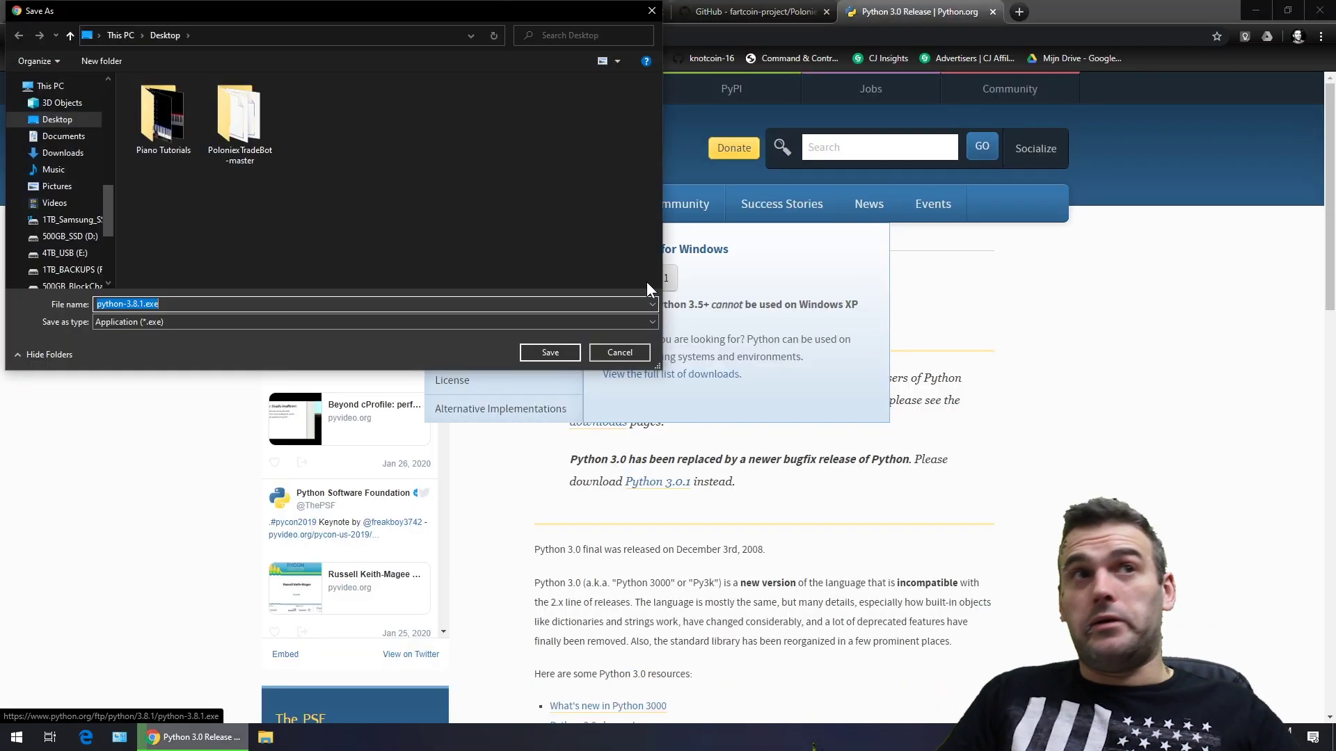
pyautogui.click(549, 352)
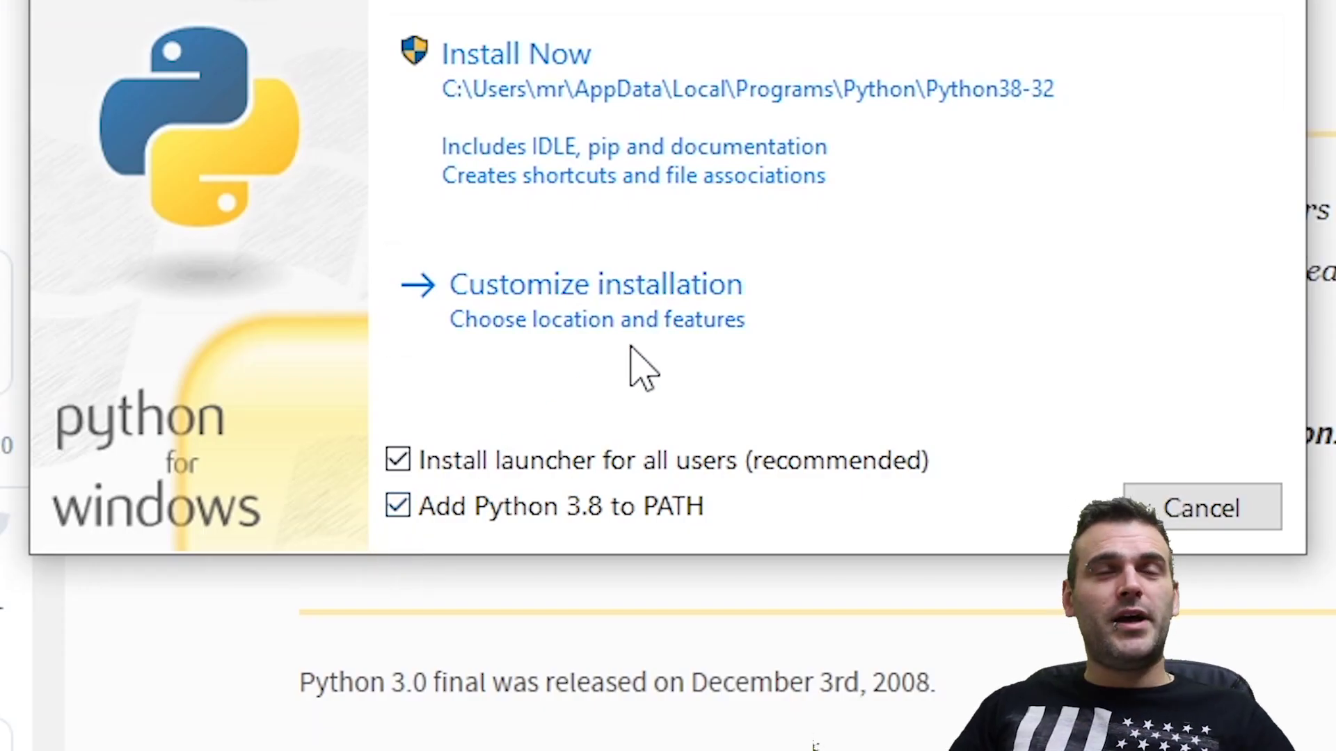
# Step: Run a customized Python 3.8.1 install to C:\Python38 with environment variables added, then close setup
pyautogui.click(654, 324)
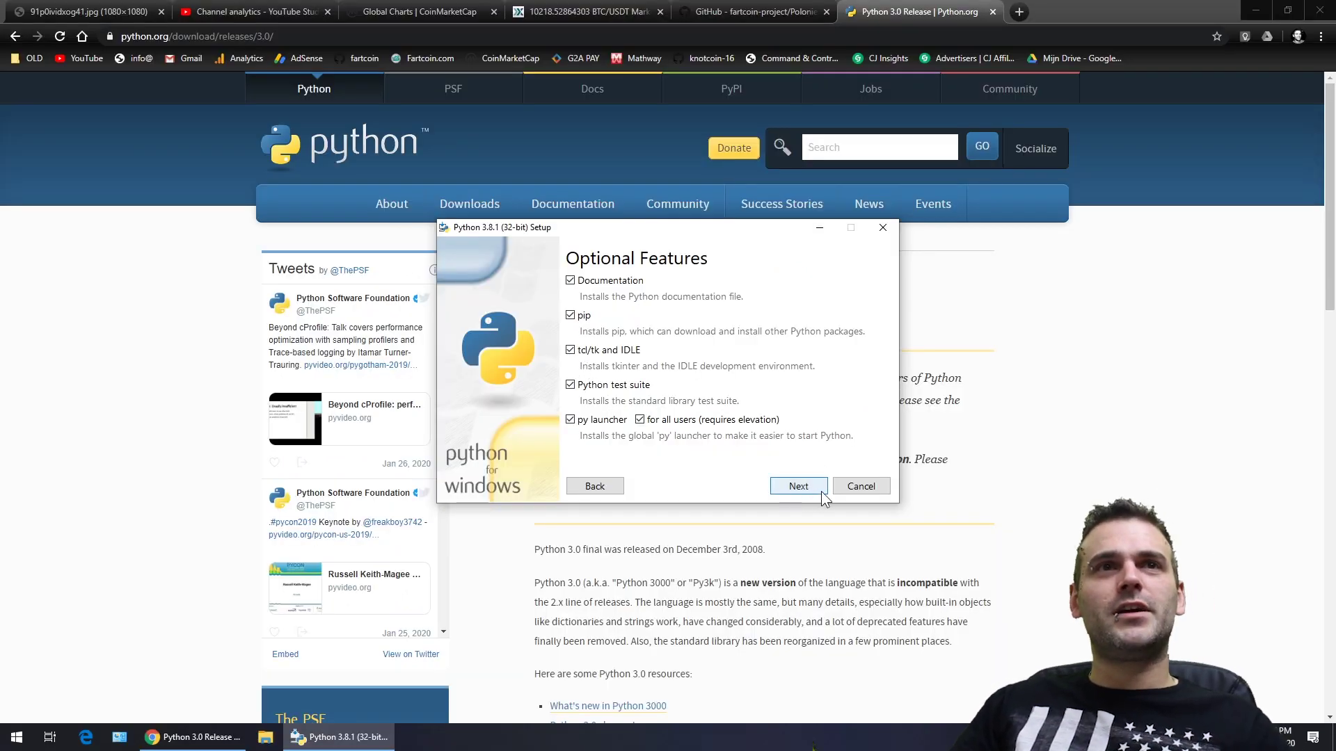
pyautogui.click(798, 486)
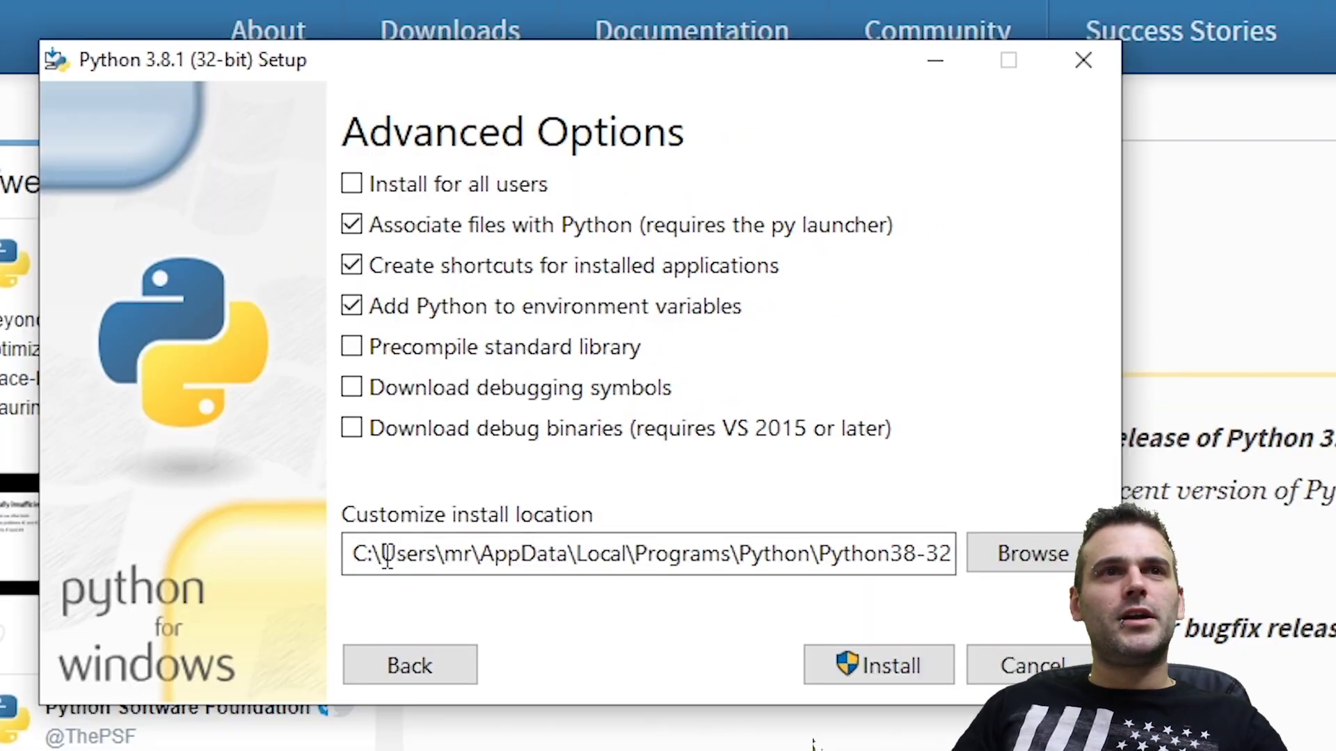
pyautogui.moveTo(497, 500); pyautogui.dragTo(842, 493)
pyautogui.moveTo(786, 542); pyautogui.dragTo(1168, 530)
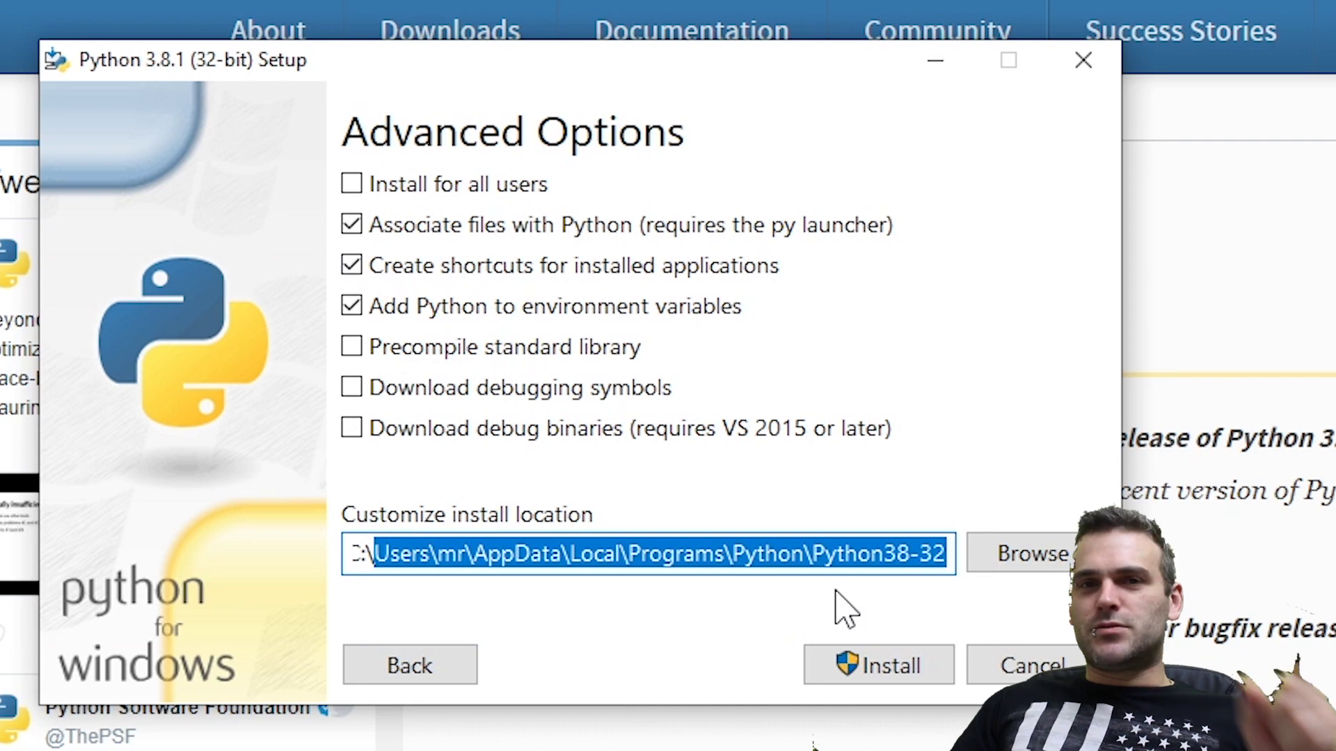
pyautogui.write('Pyt')
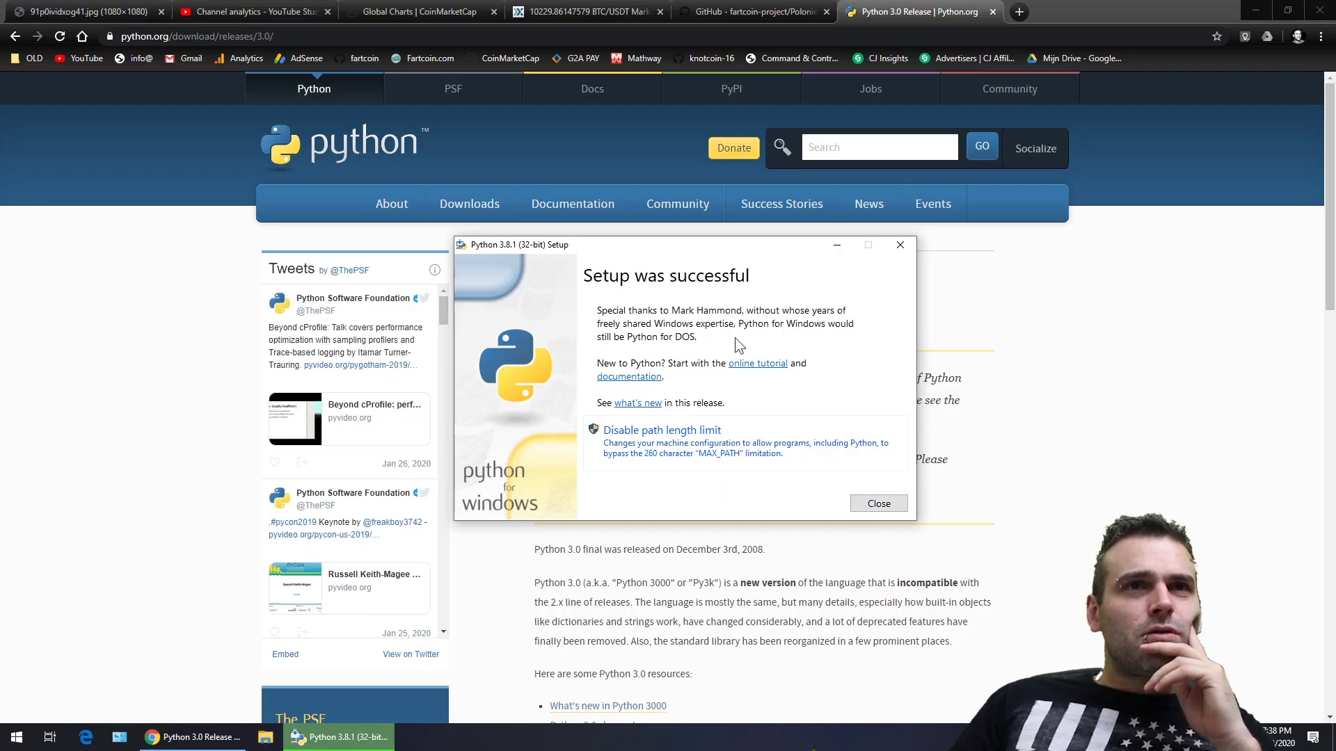
pyautogui.click(879, 503)
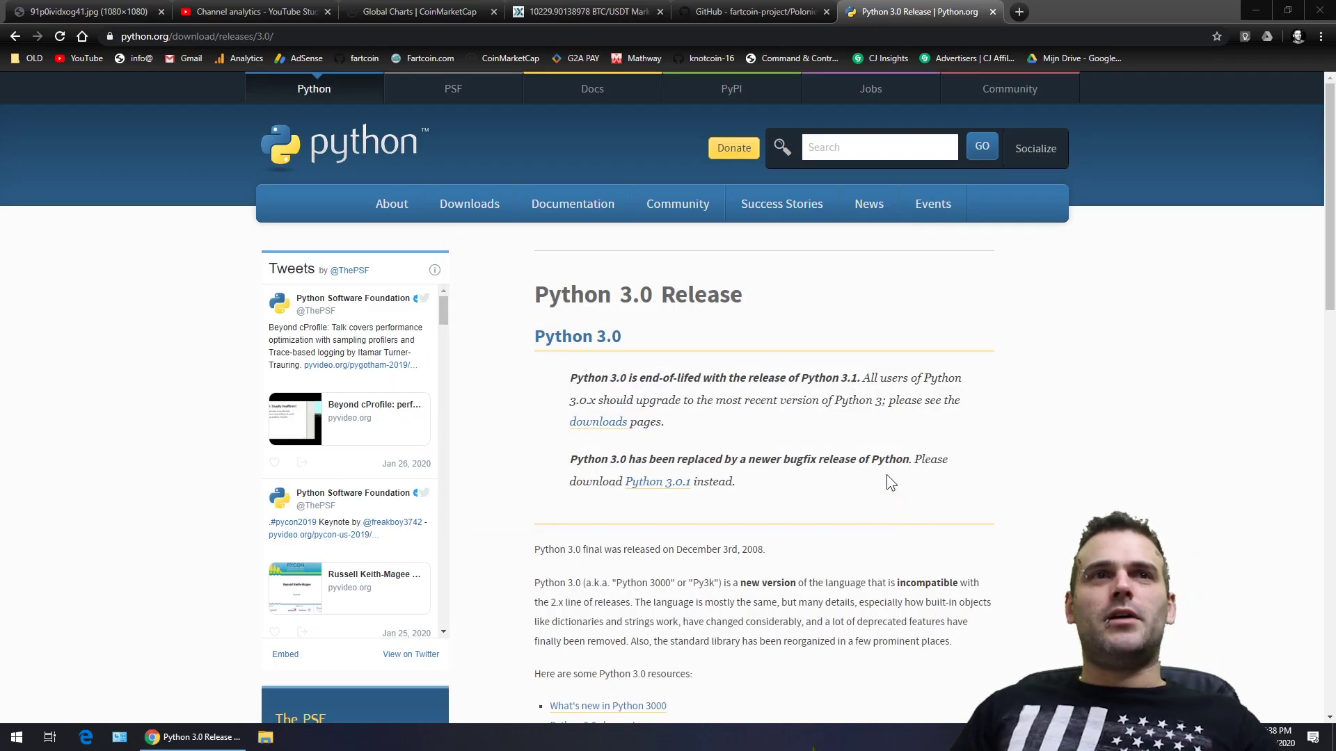
# Step: Close the Python.org tab and launch Command Prompt as administrator beside the browser
pyautogui.middleClick(941, 20)
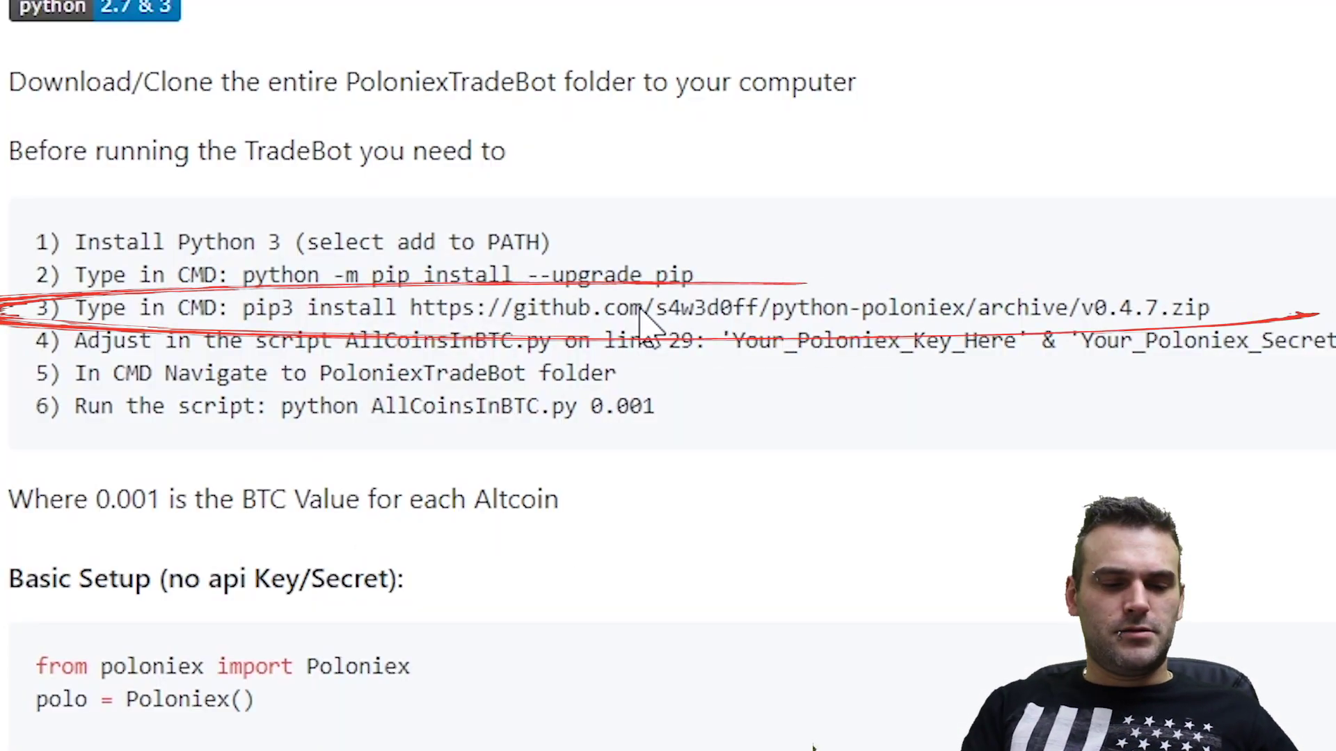
pyautogui.press('super')
pyautogui.write('cmd')
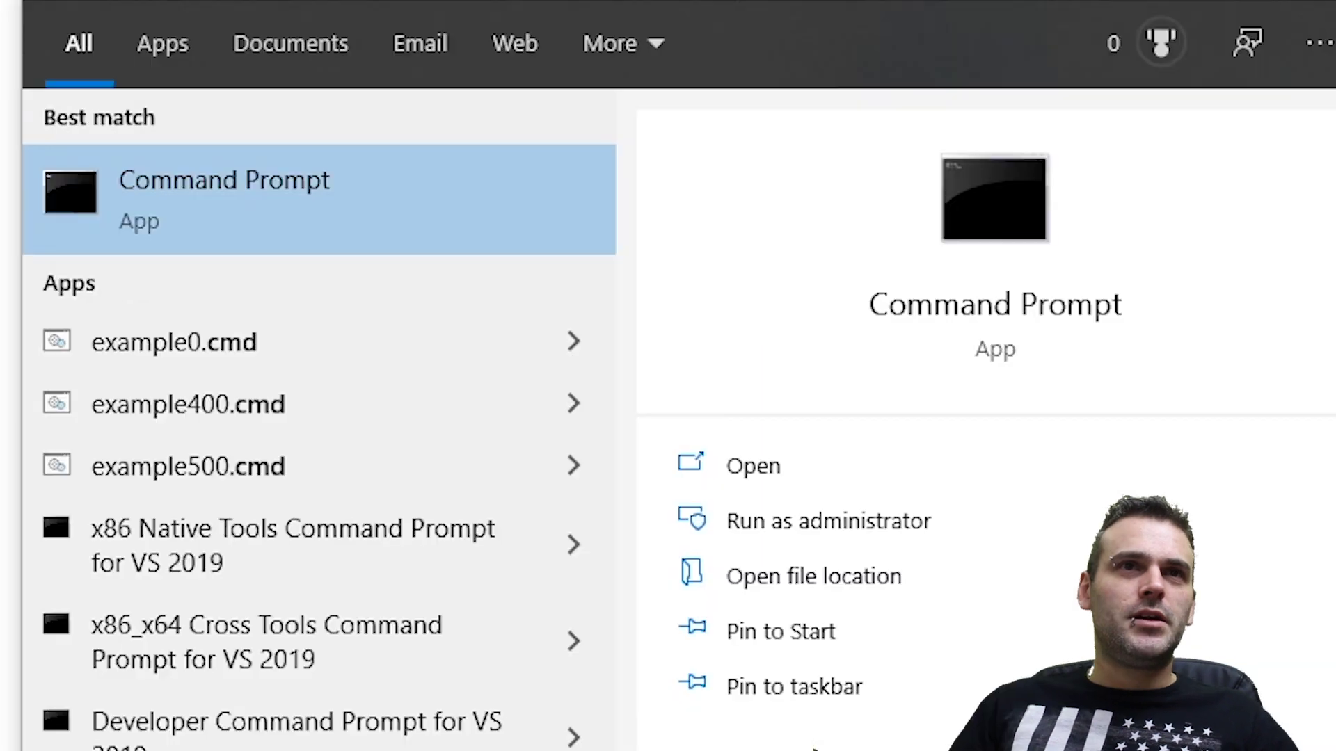
pyautogui.rightClick(120, 212)
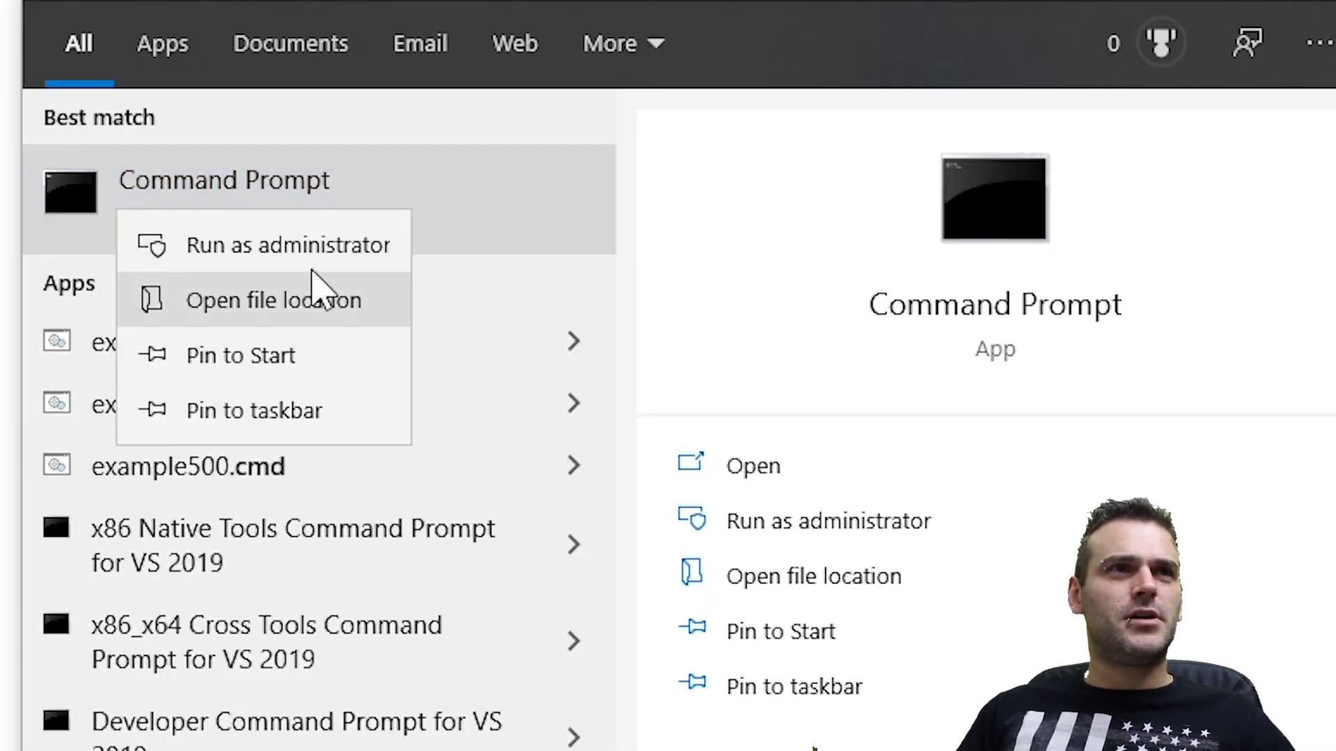
pyautogui.click(375, 243)
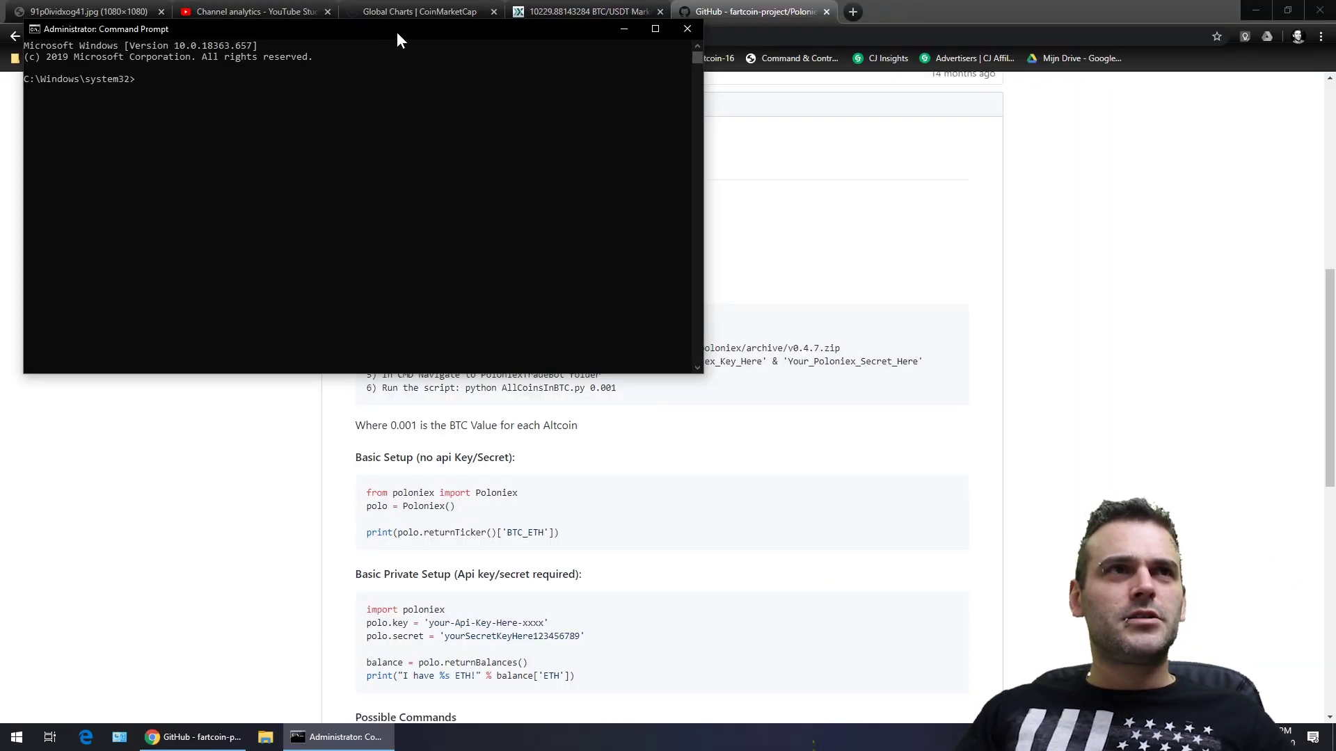
pyautogui.moveTo(396, 35); pyautogui.dragTo(978, 321)
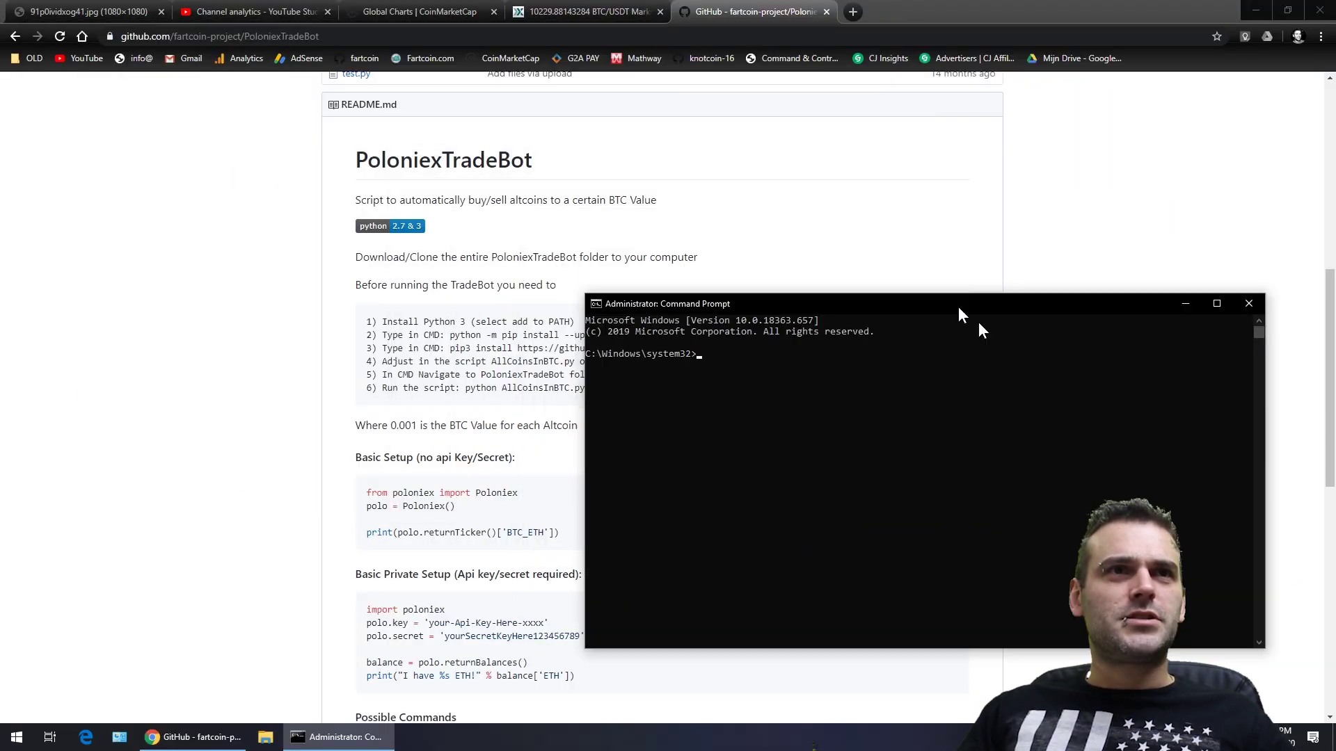
# Step: Copy 'python -m pip install --upgrade pip' from the README and run it in the prompt
pyautogui.click(500, 345)
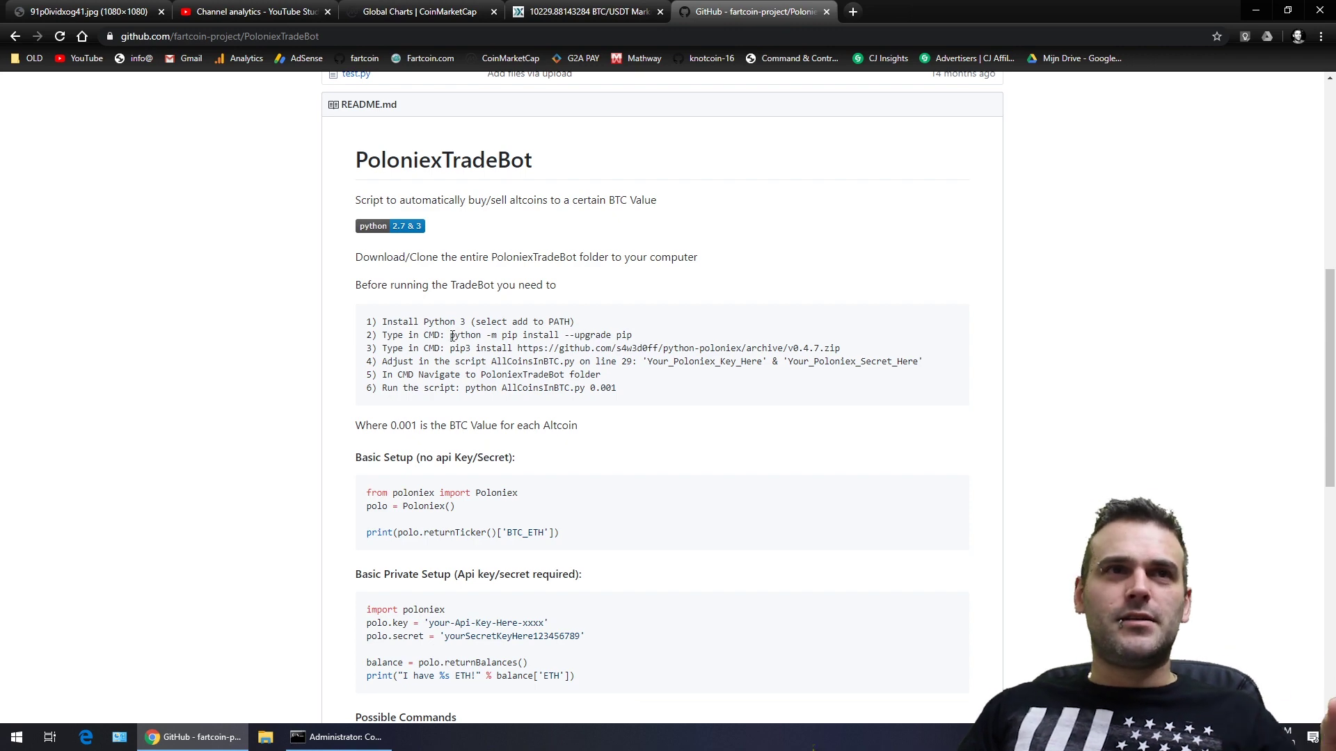
pyautogui.moveTo(452, 336); pyautogui.dragTo(556, 337)
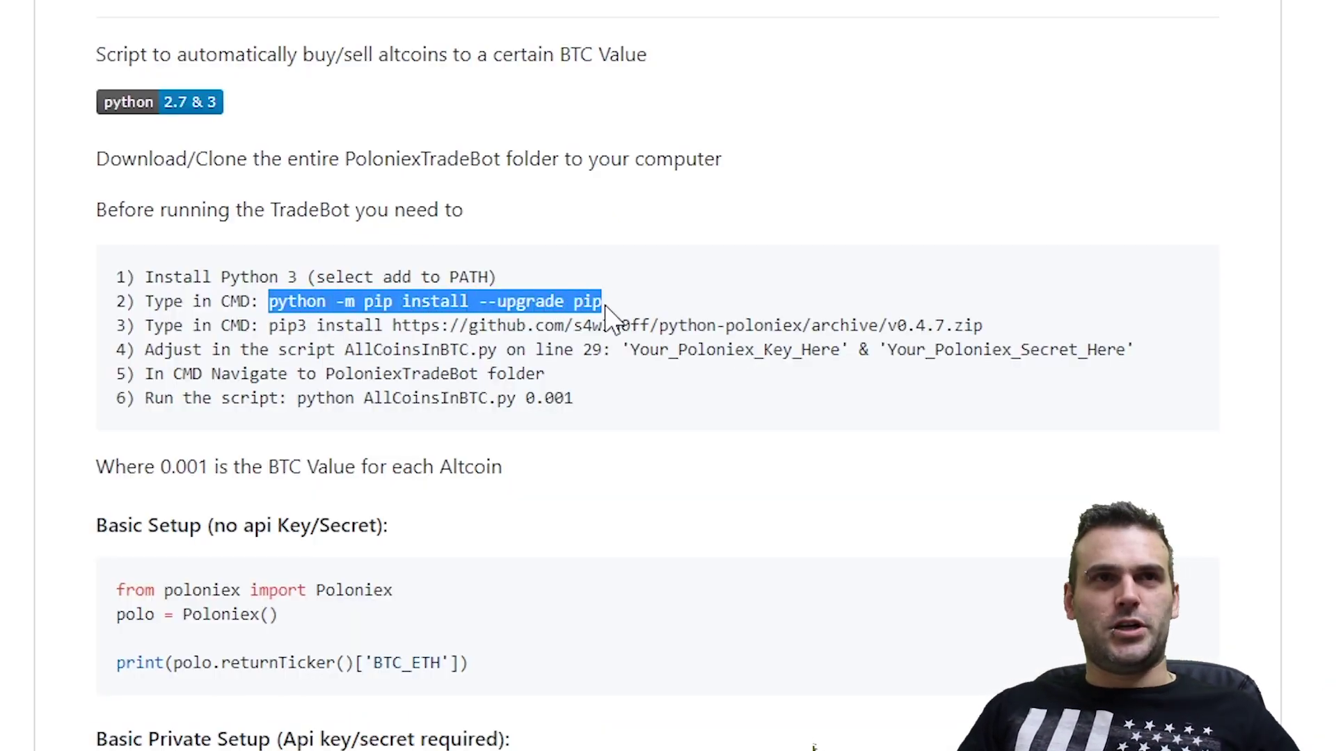
pyautogui.rightClick(383, 301)
pyautogui.click(458, 318)
pyautogui.hotkey('alt', 'Tab')
pyautogui.rightClick(1062, 618)
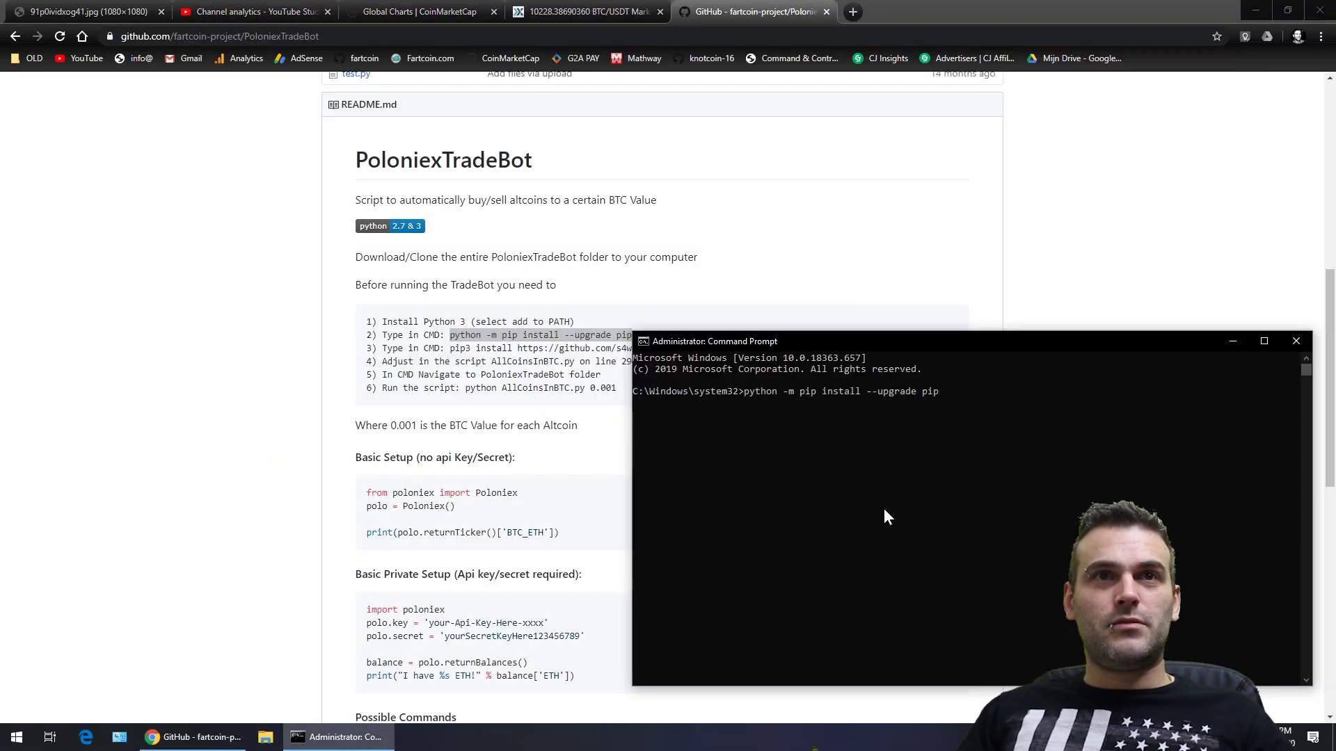
pyautogui.press('Return')
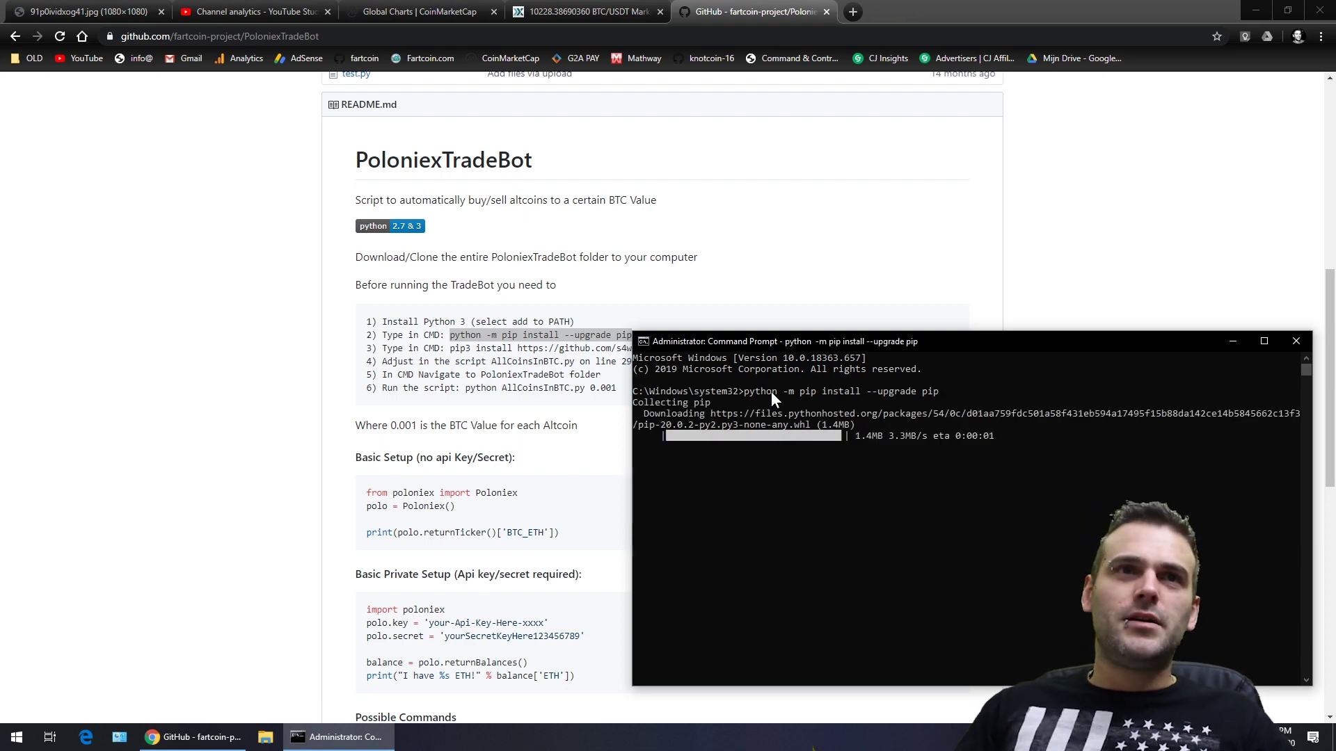
# Step: Copy the README's pip3 install command for python-poloniex v0.4.7 and run it
pyautogui.click(1101, 257)
pyautogui.moveTo(844, 348); pyautogui.dragTo(456, 339)
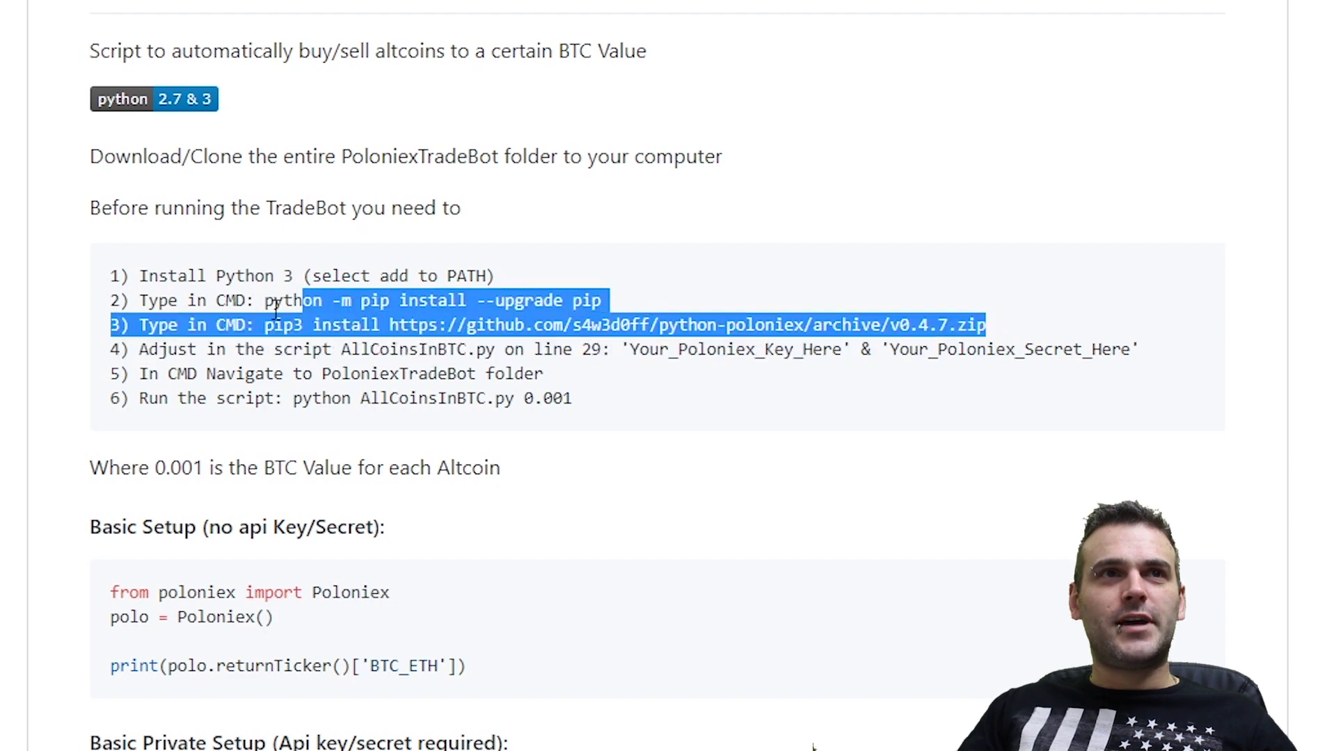
pyautogui.moveTo(109, 350); pyautogui.dragTo(269, 327)
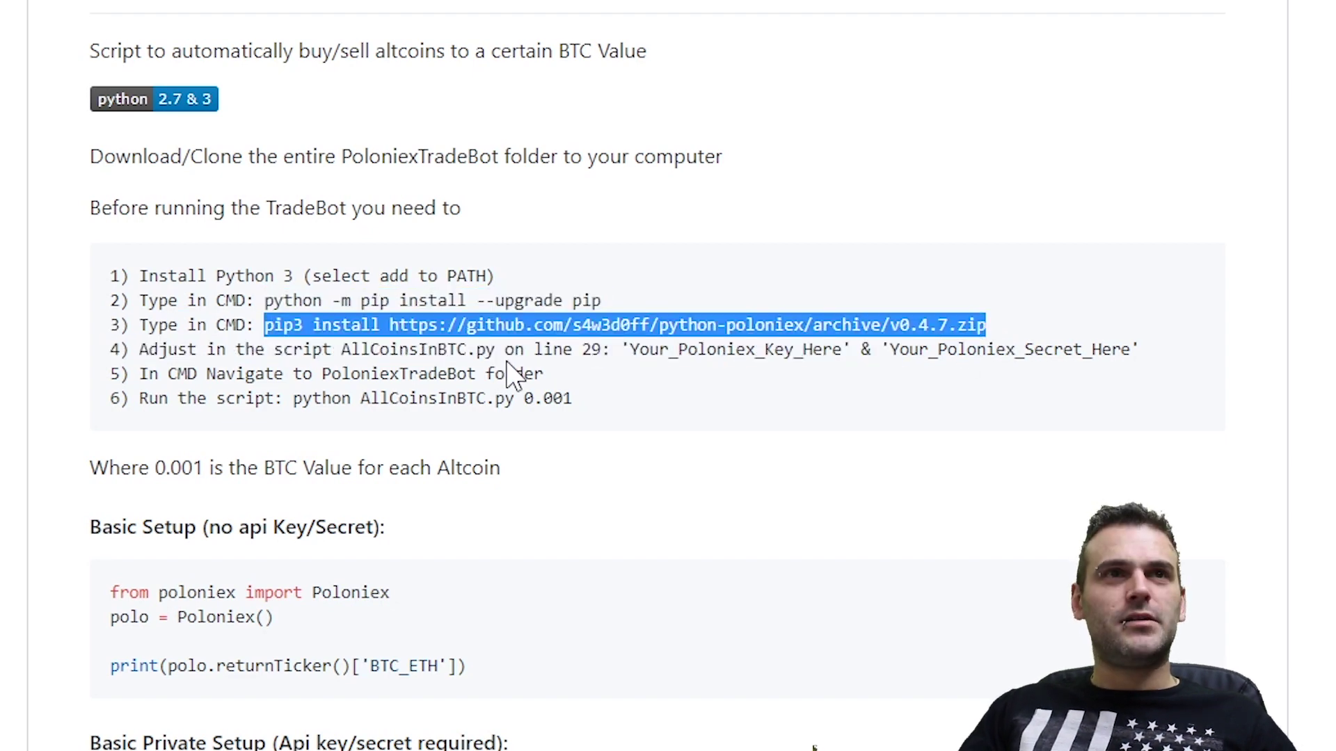
pyautogui.hotkey('alt', 'Tab')
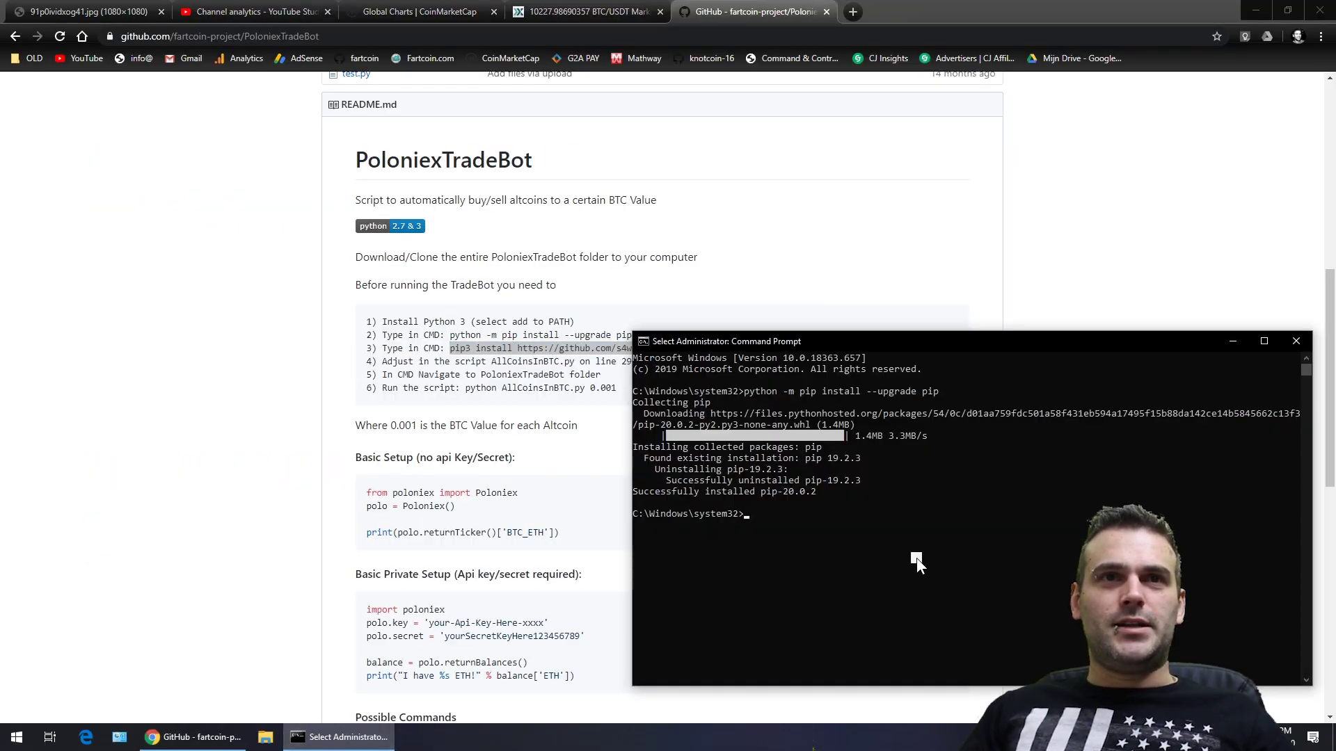
pyautogui.rightClick(506, 350)
pyautogui.click(562, 368)
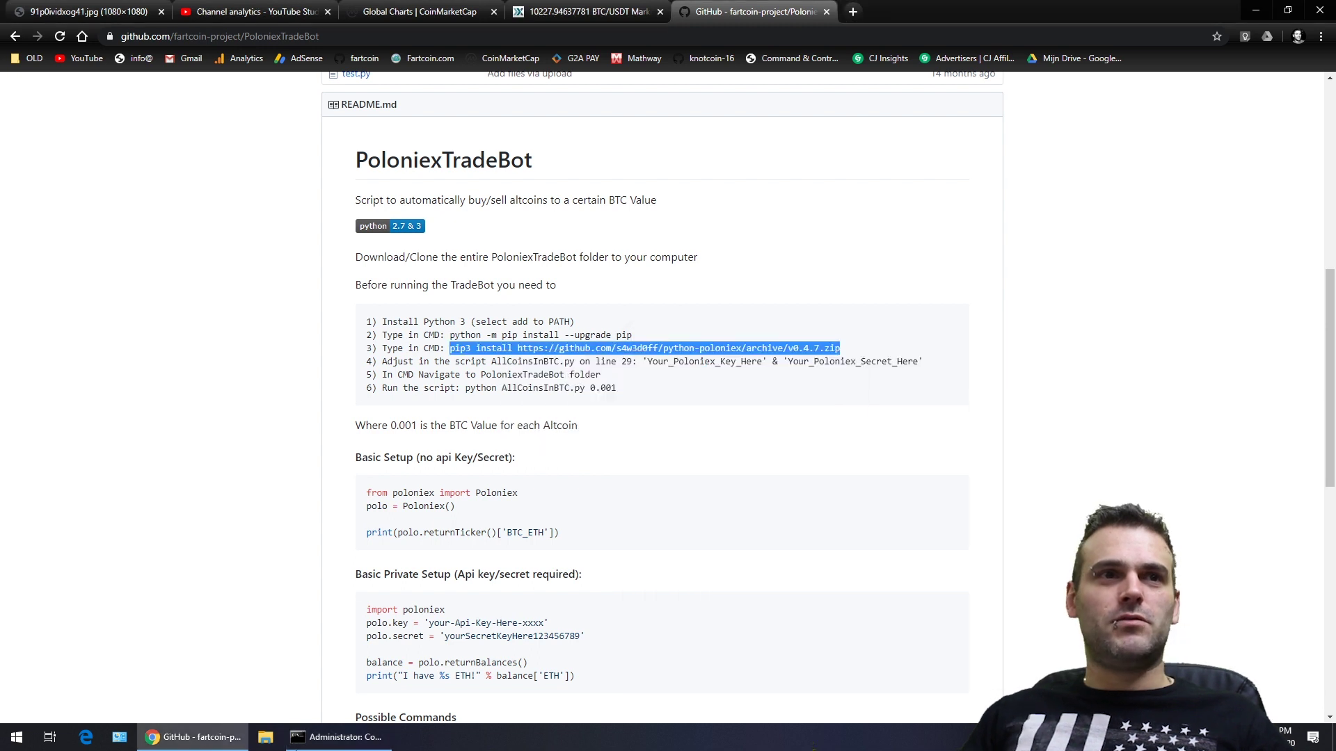
pyautogui.hotkey('alt', 'Tab')
pyautogui.rightClick(849, 574)
pyautogui.press('Return')
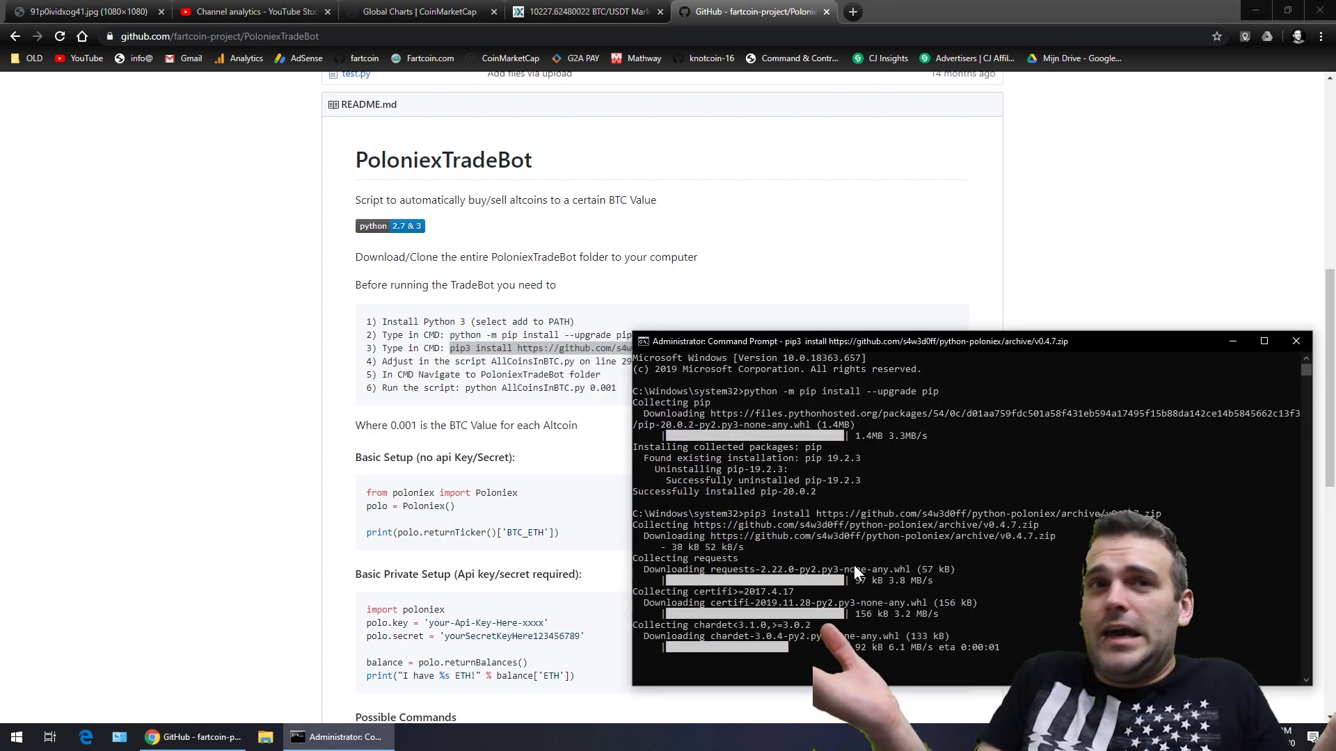
# Step: Review the README's key and secret placeholders and the 'python AllCoinsInBTC.py 0.001' run command
pyautogui.click(447, 359)
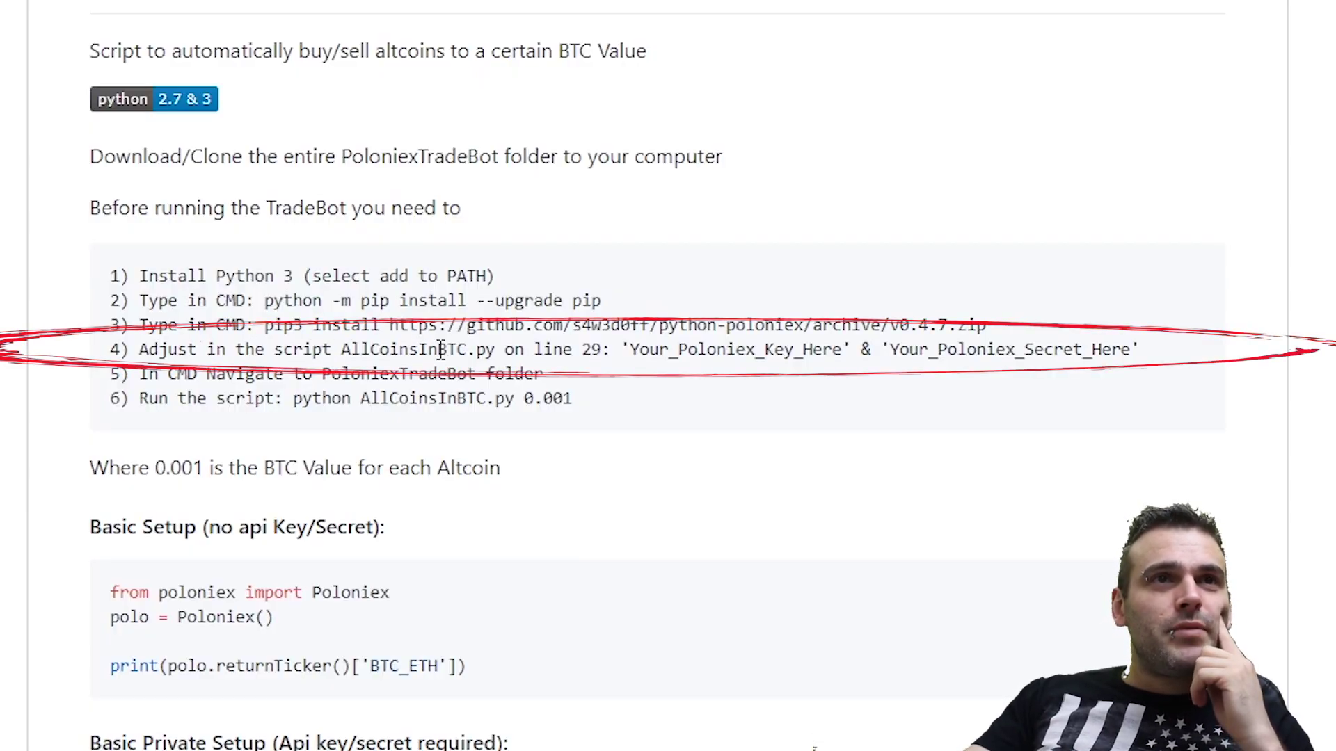
pyautogui.doubleClick(680, 347)
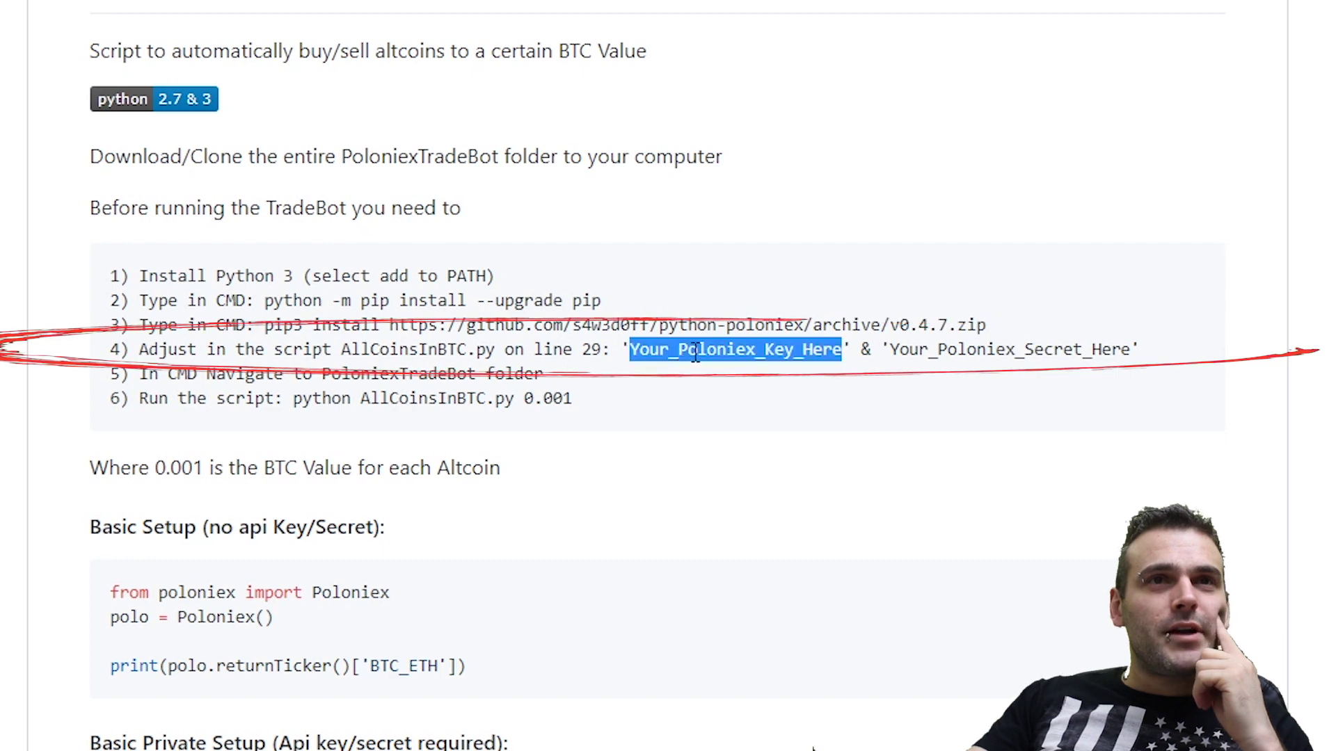
pyautogui.doubleClick(1019, 349)
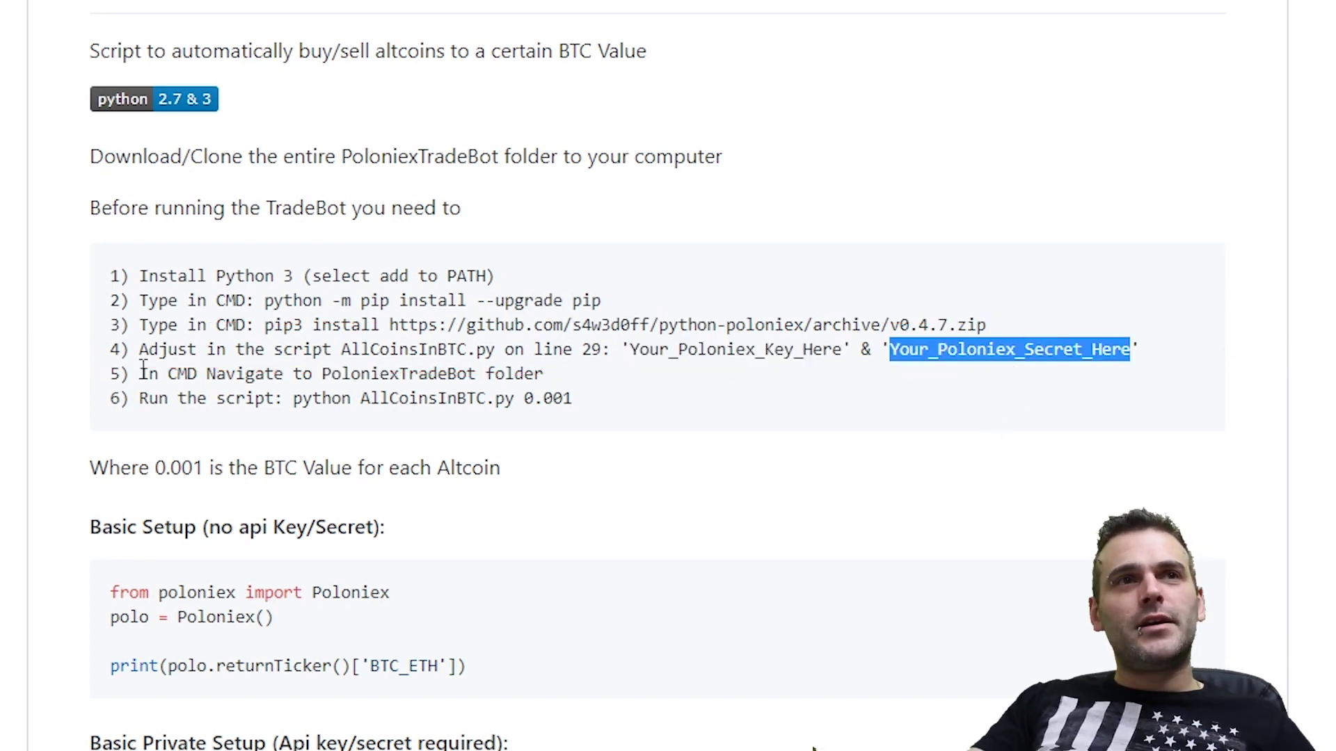
pyautogui.moveTo(145, 373); pyautogui.dragTo(360, 383)
pyautogui.click(526, 370)
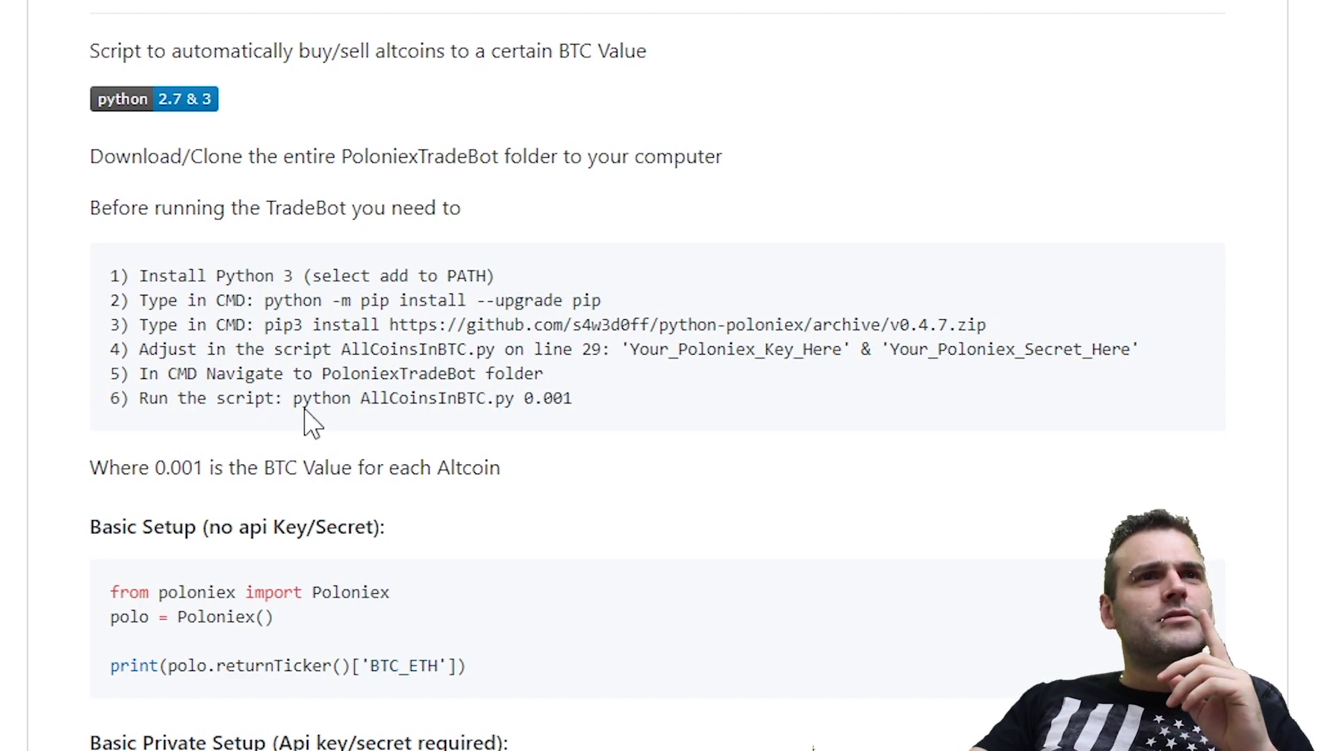
pyautogui.moveTo(301, 400); pyautogui.dragTo(606, 406)
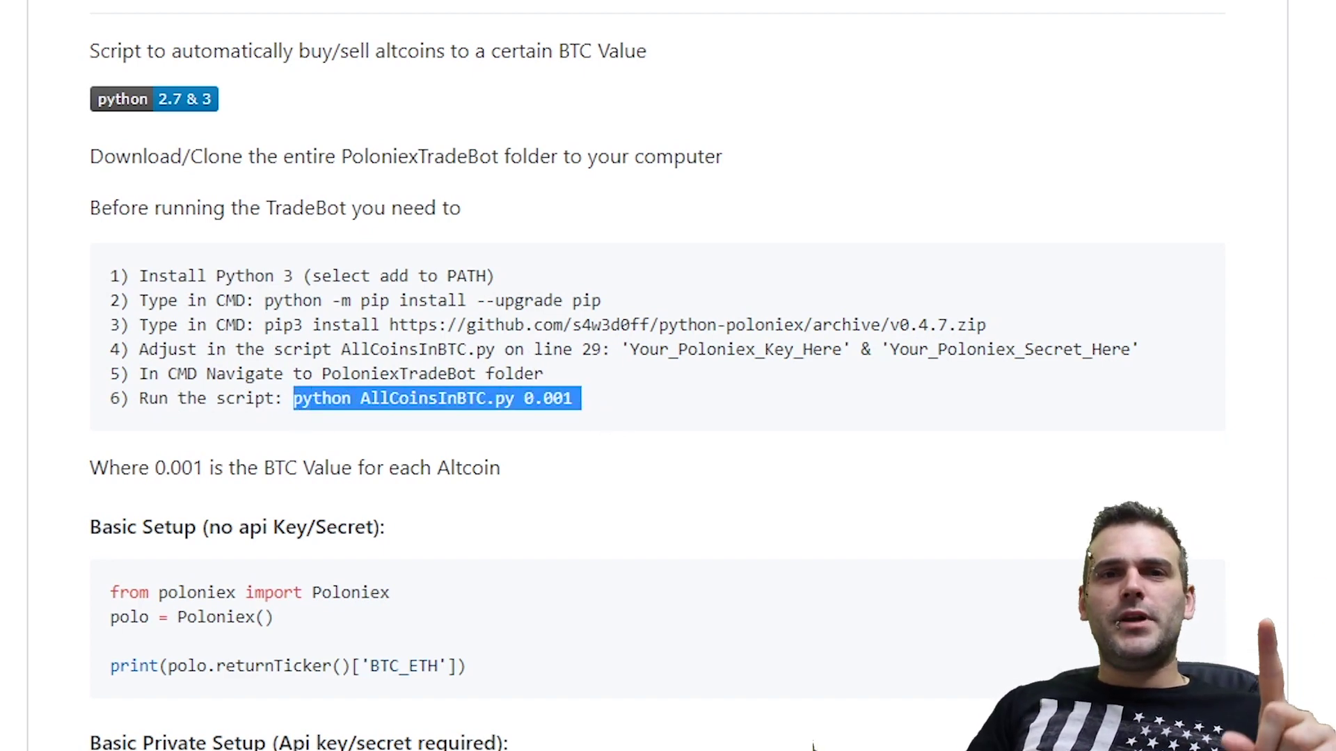
pyautogui.doubleClick(746, 346)
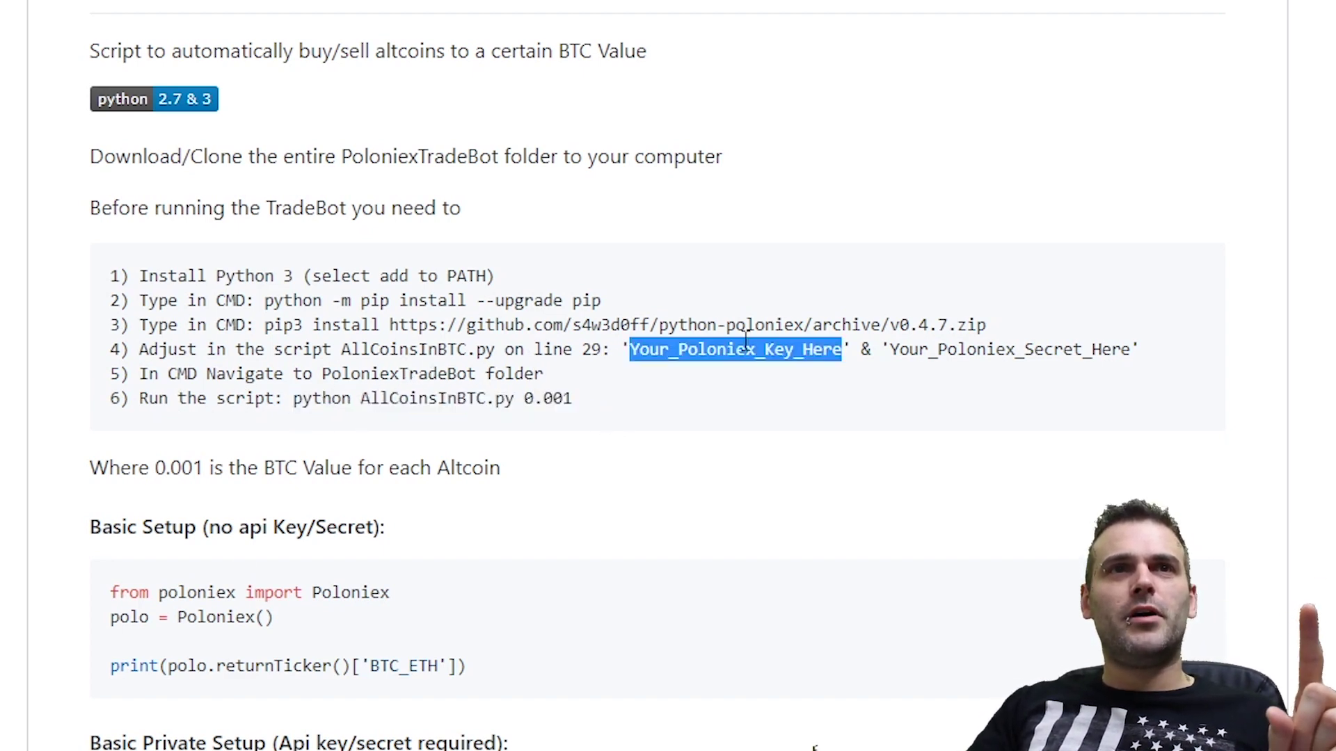
pyautogui.click(857, 8)
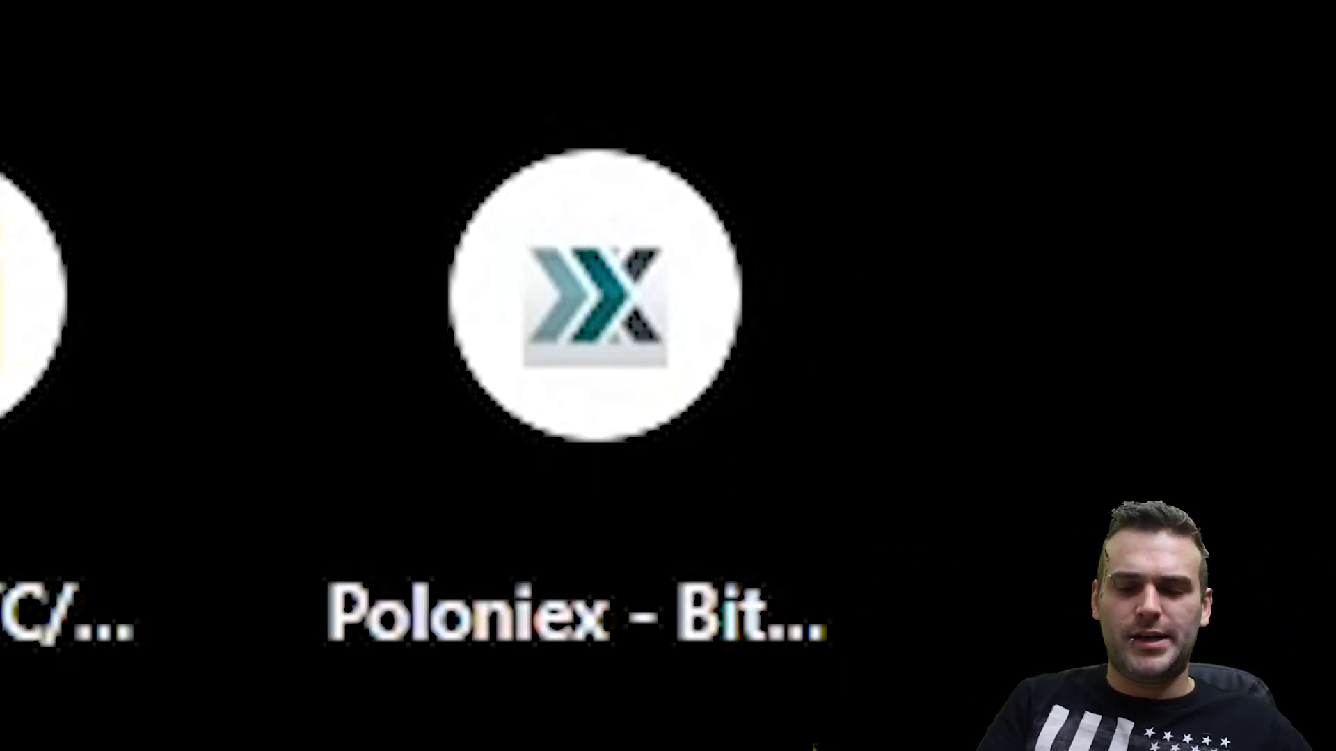
# Step: Open poloniex.com and log in with the two-factor authentication code
pyautogui.write('poloniex.com')
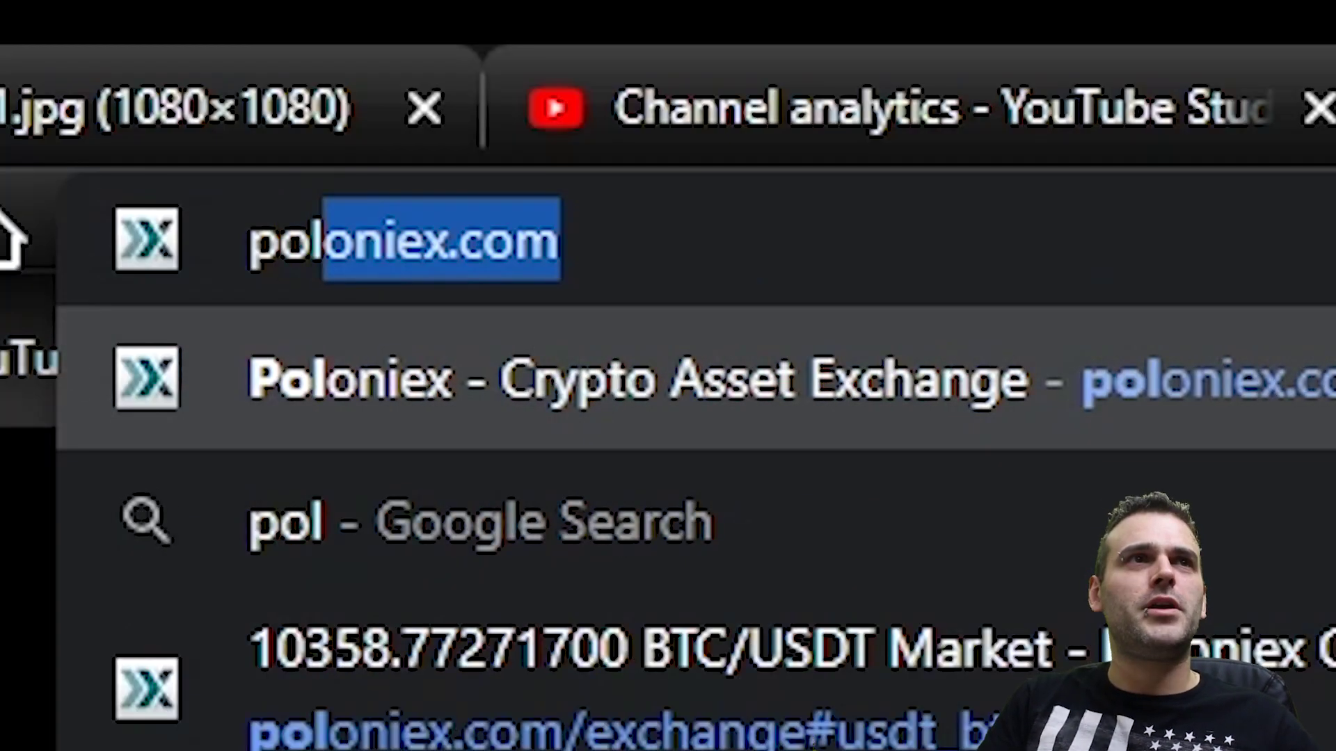
pyautogui.press('Return')
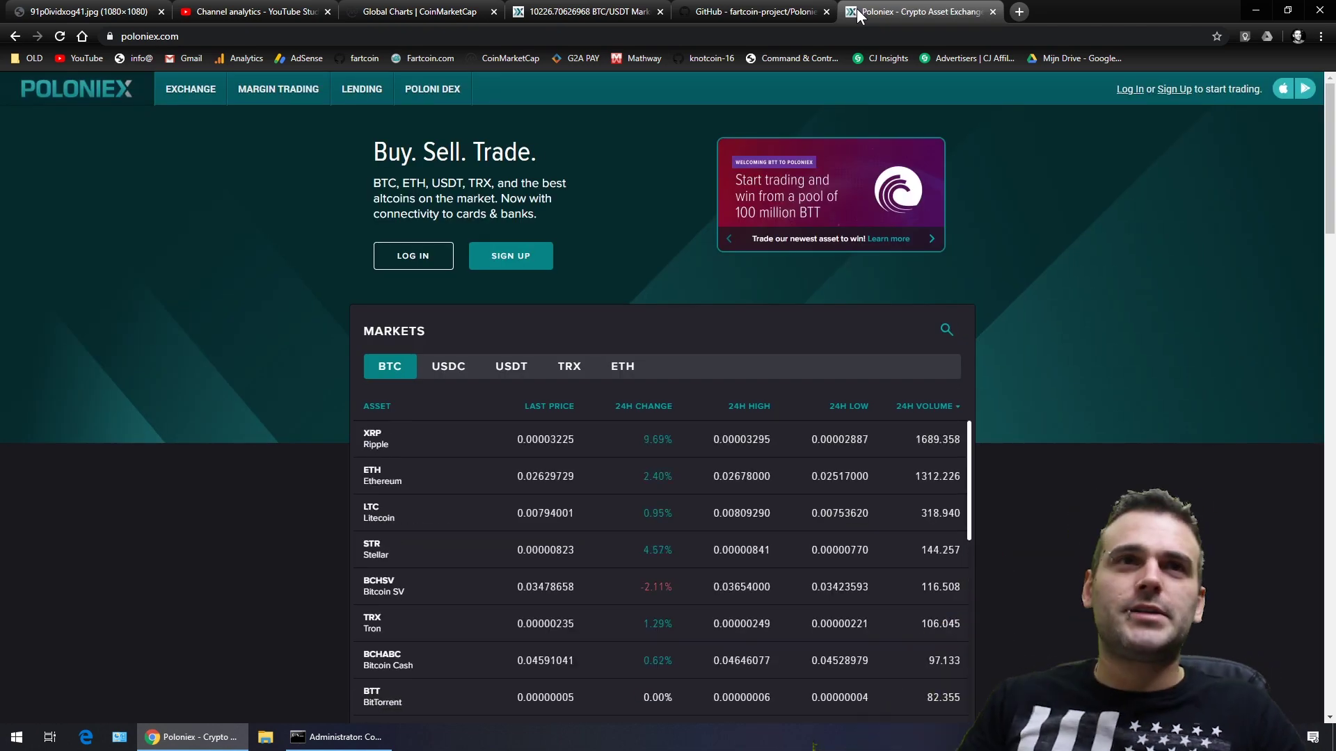
pyautogui.click(412, 255)
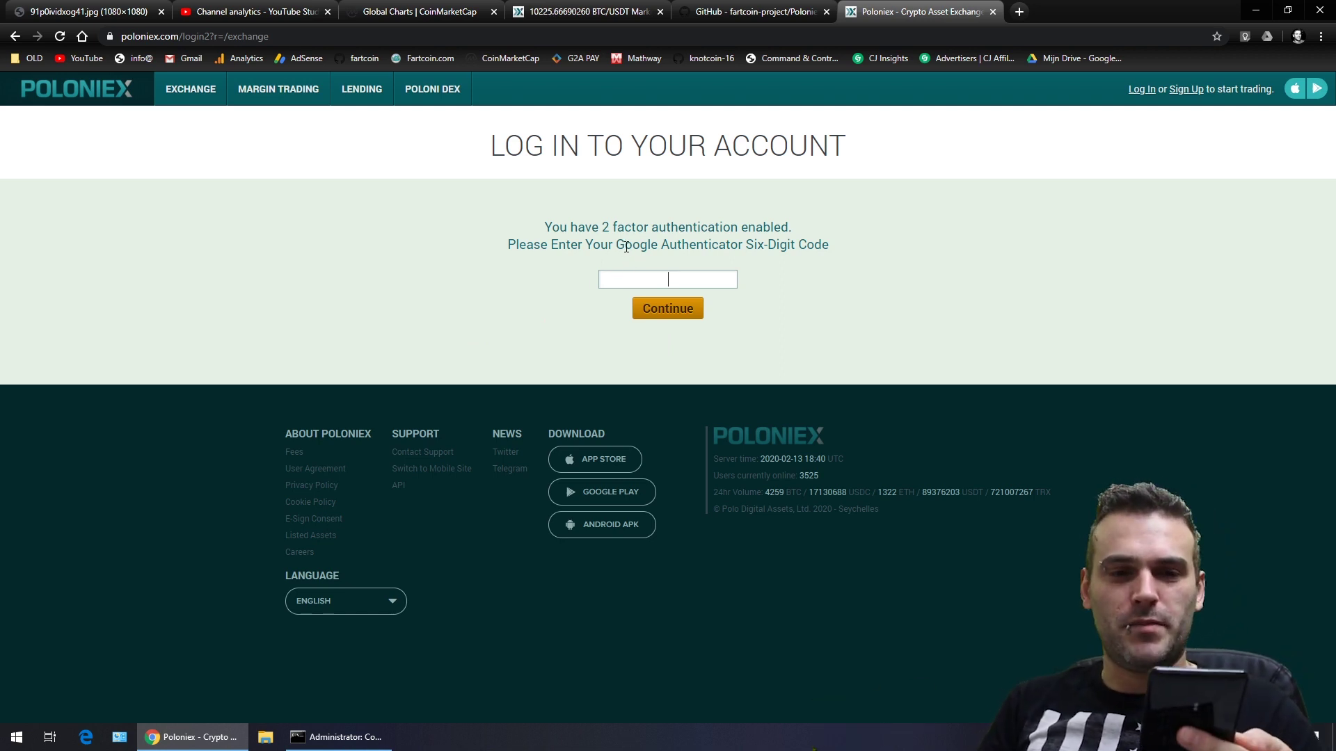
pyautogui.press('Return')
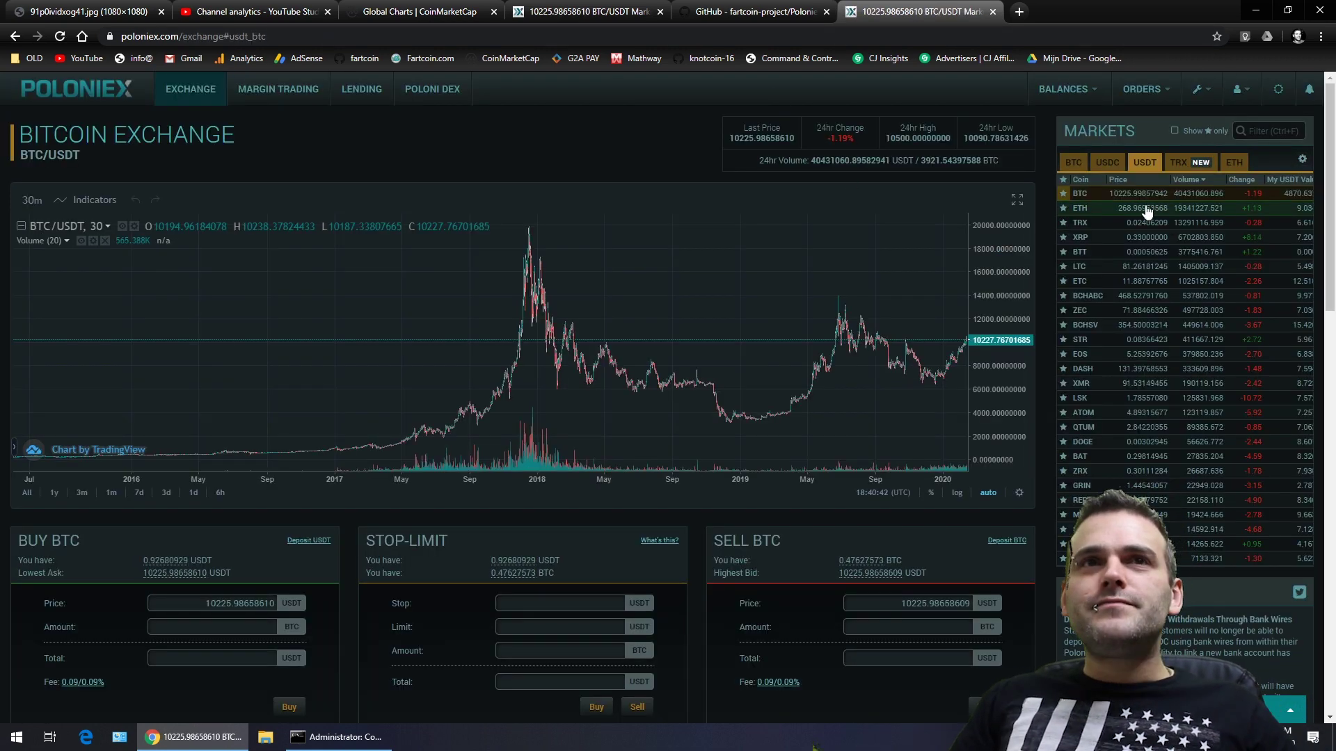
# Step: Open the wallet balances and check the 0.50445448 BTC total estimated value
pyautogui.scroll(-3, 907, 279)
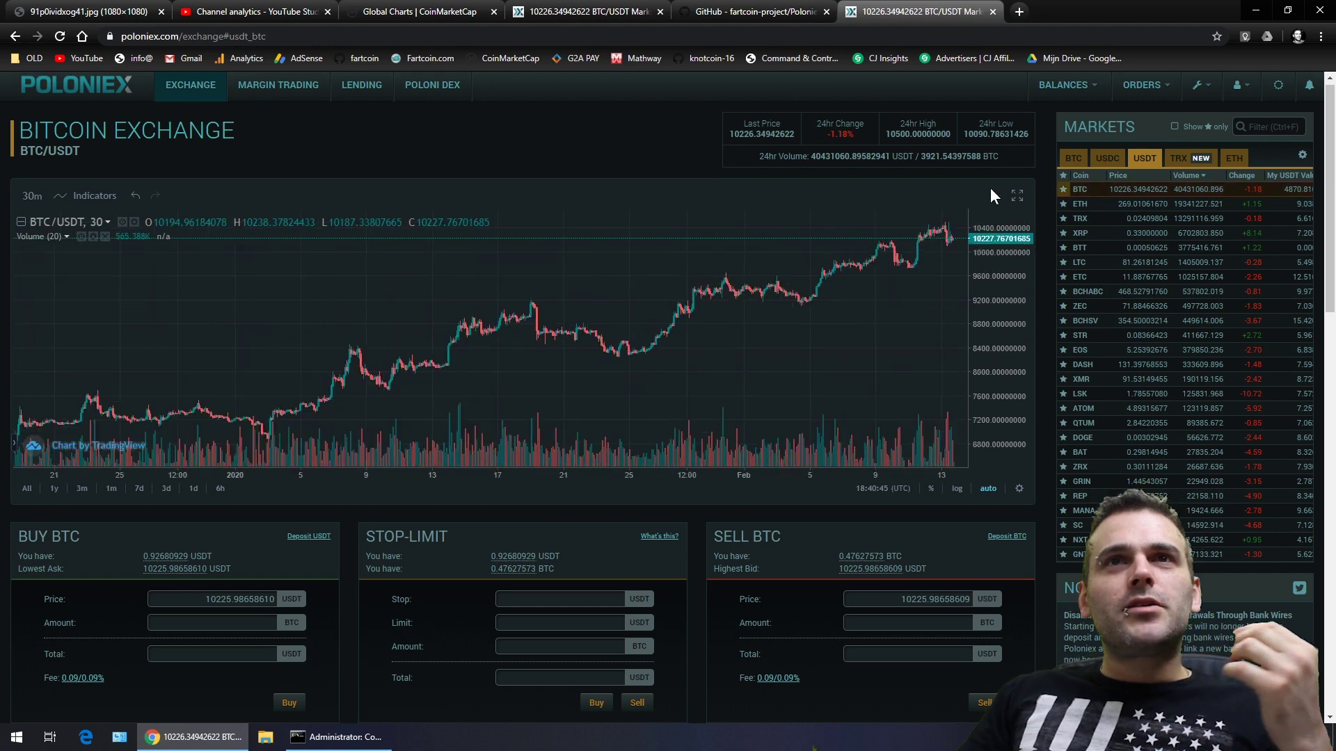
pyautogui.scroll(-1, 990, 186)
pyautogui.scroll(1, 1007, 173)
pyautogui.moveTo(1068, 89)
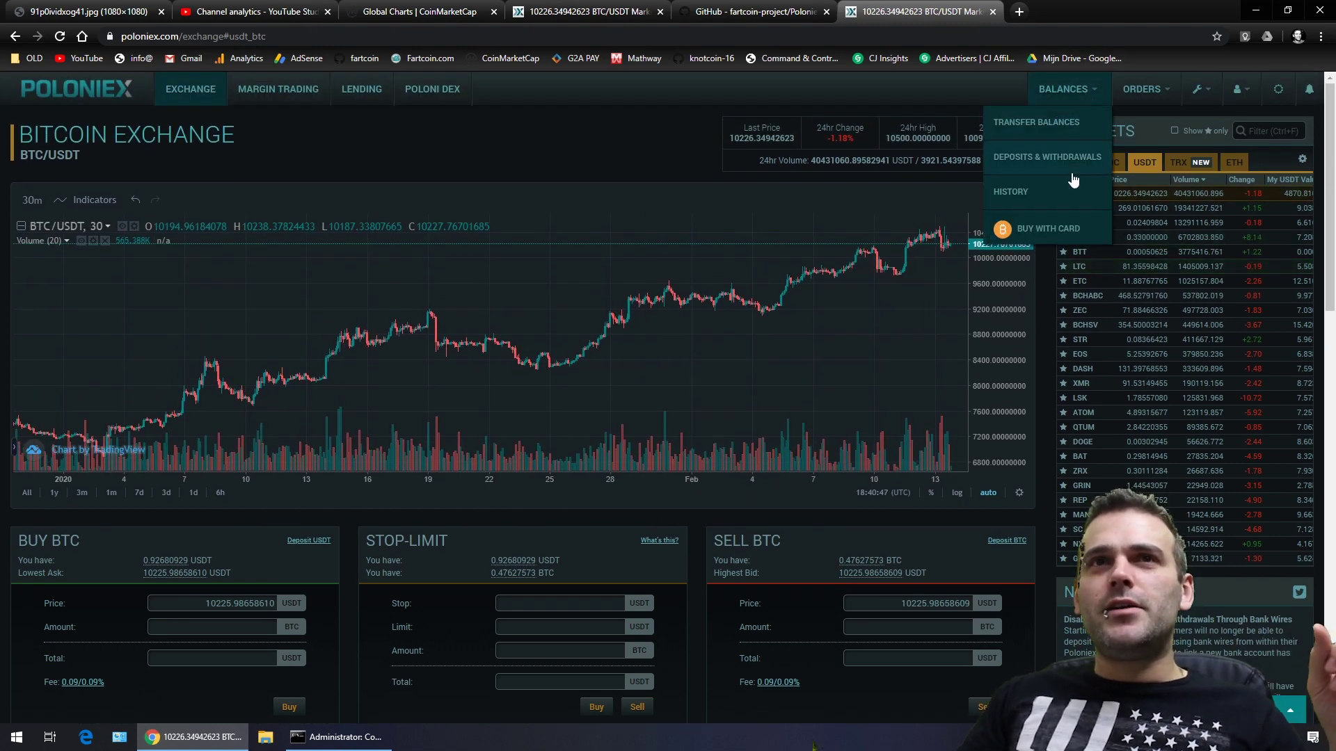
pyautogui.click(1074, 161)
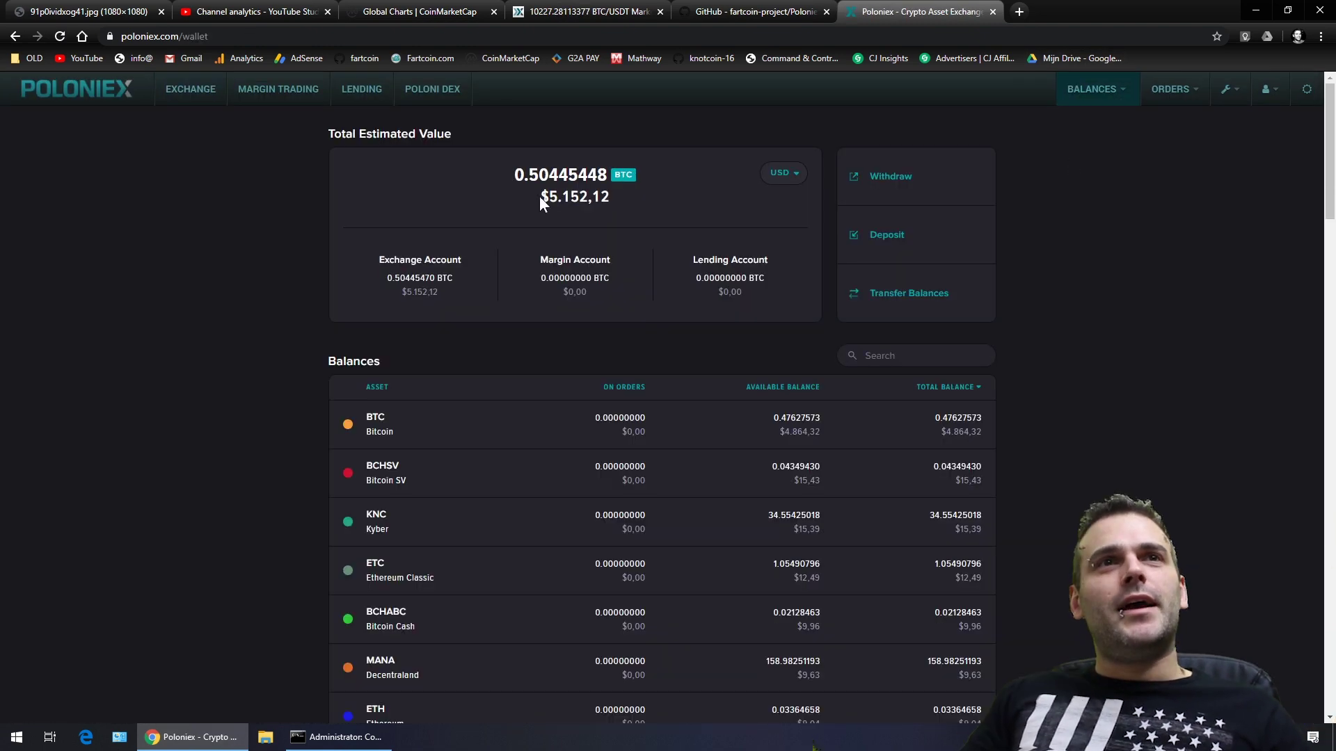
pyautogui.moveTo(607, 174); pyautogui.dragTo(529, 174)
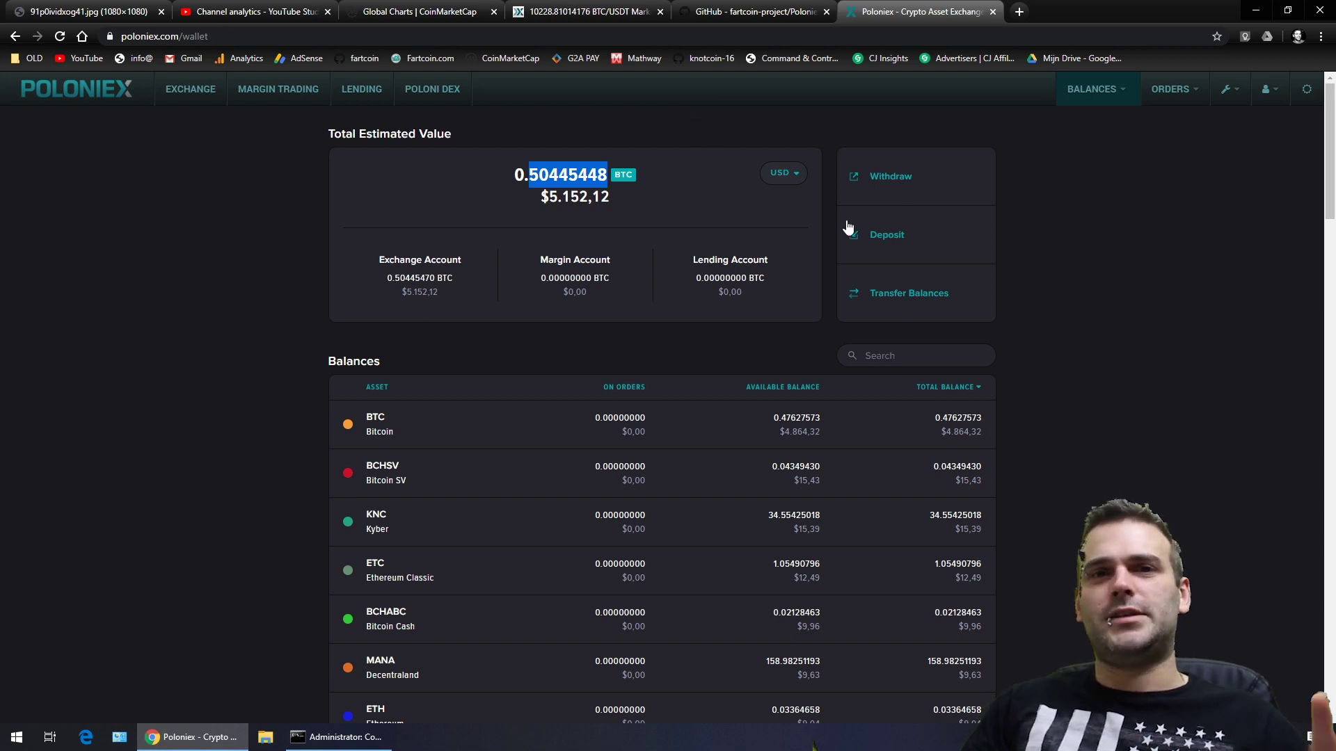
pyautogui.moveTo(1121, 94)
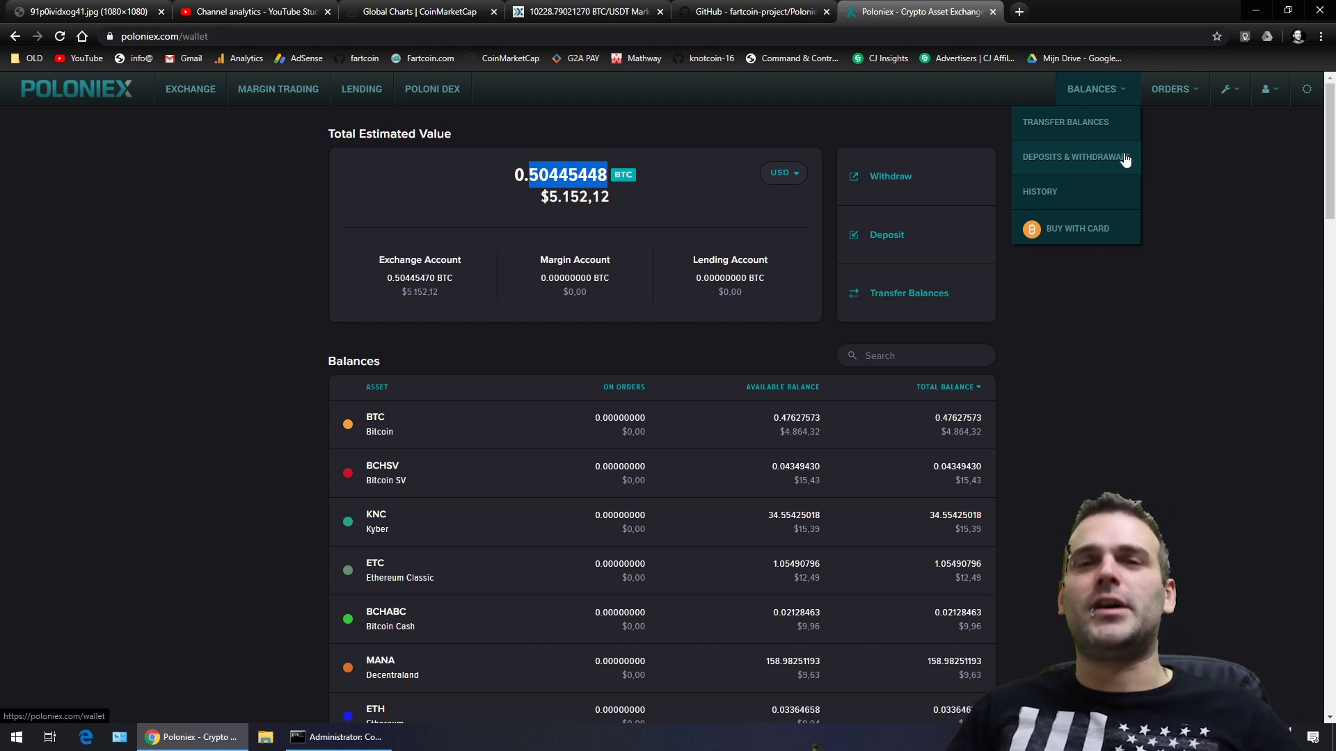
pyautogui.moveTo(1247, 89)
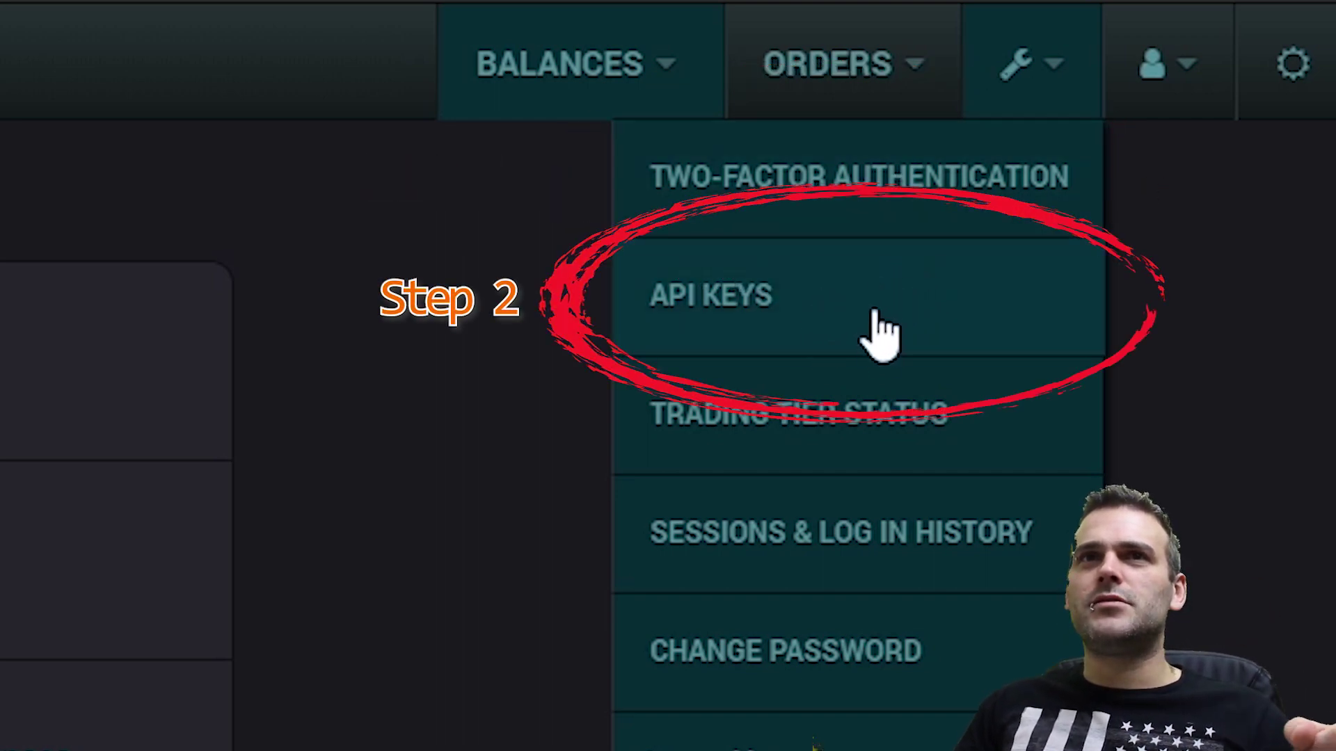
# Step: Create a new Poloniex API key with the authenticator code and confirm it via the emailed link
pyautogui.click(760, 306)
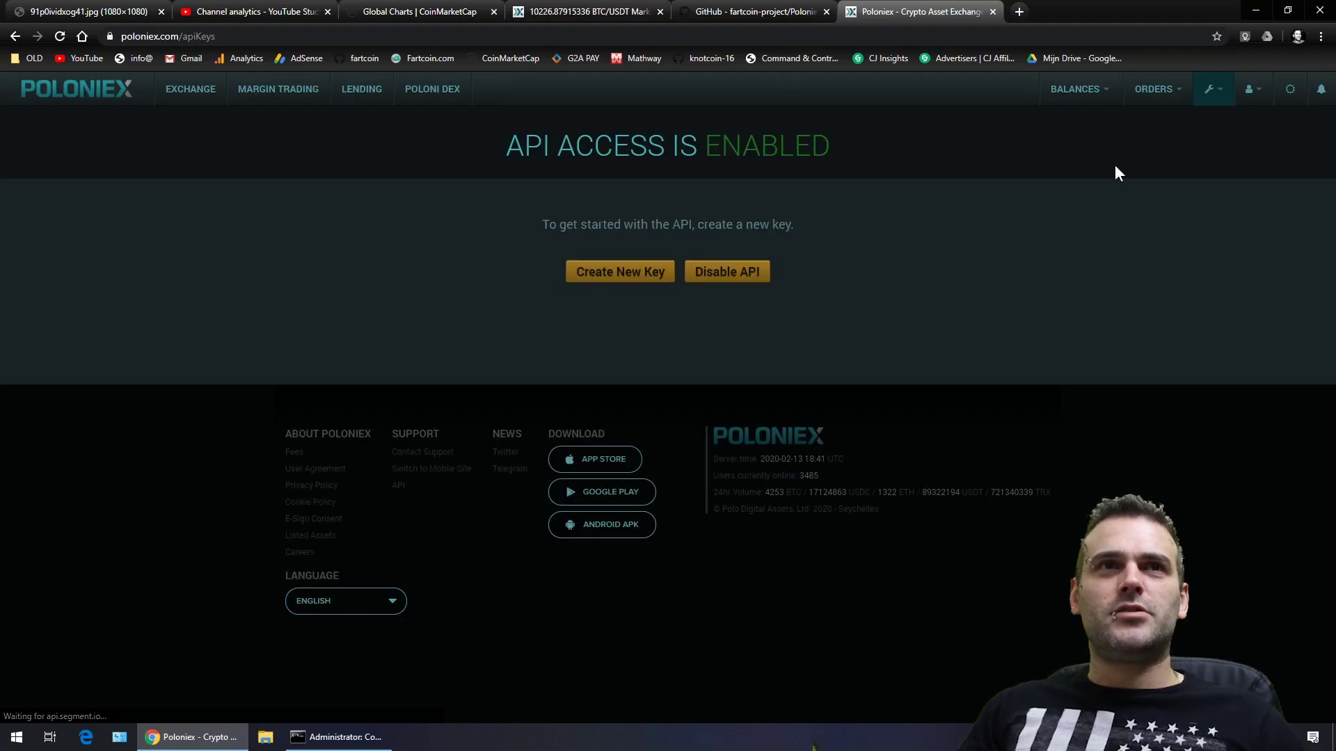
pyautogui.tripleClick(800, 231)
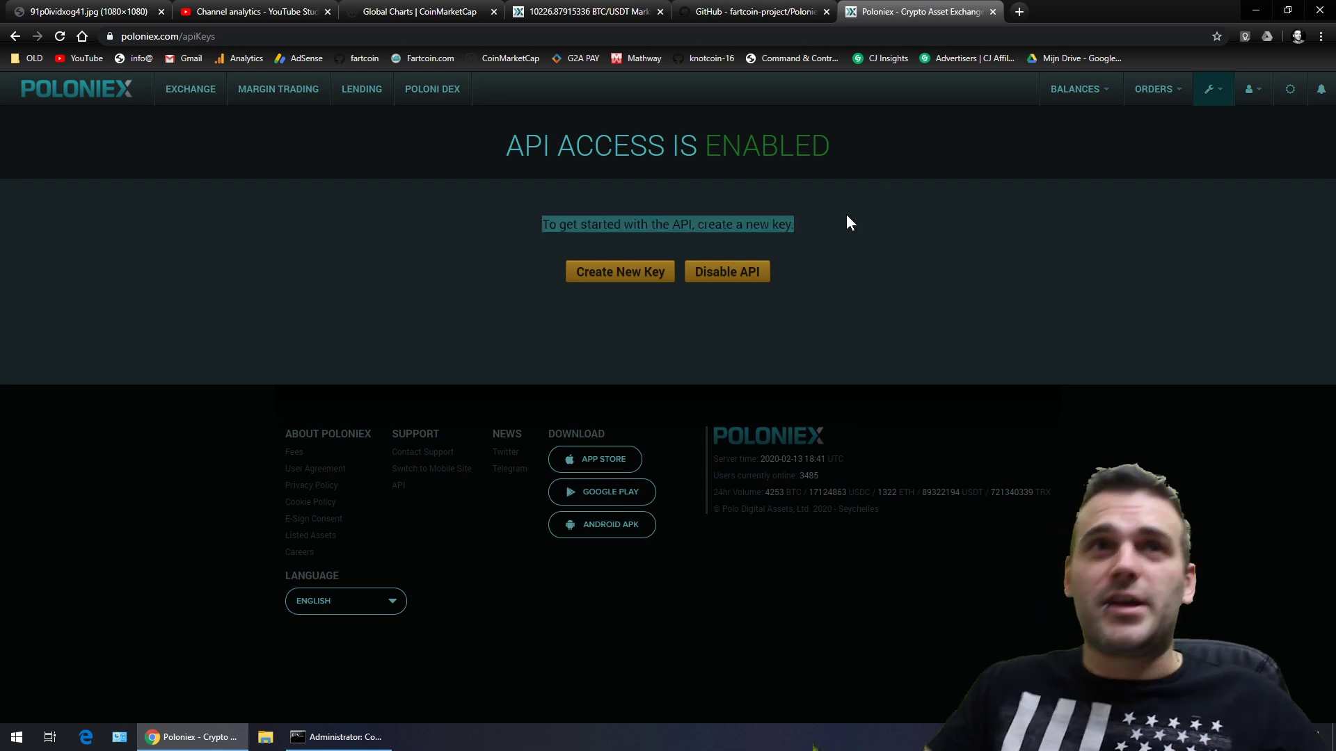
pyautogui.click(646, 278)
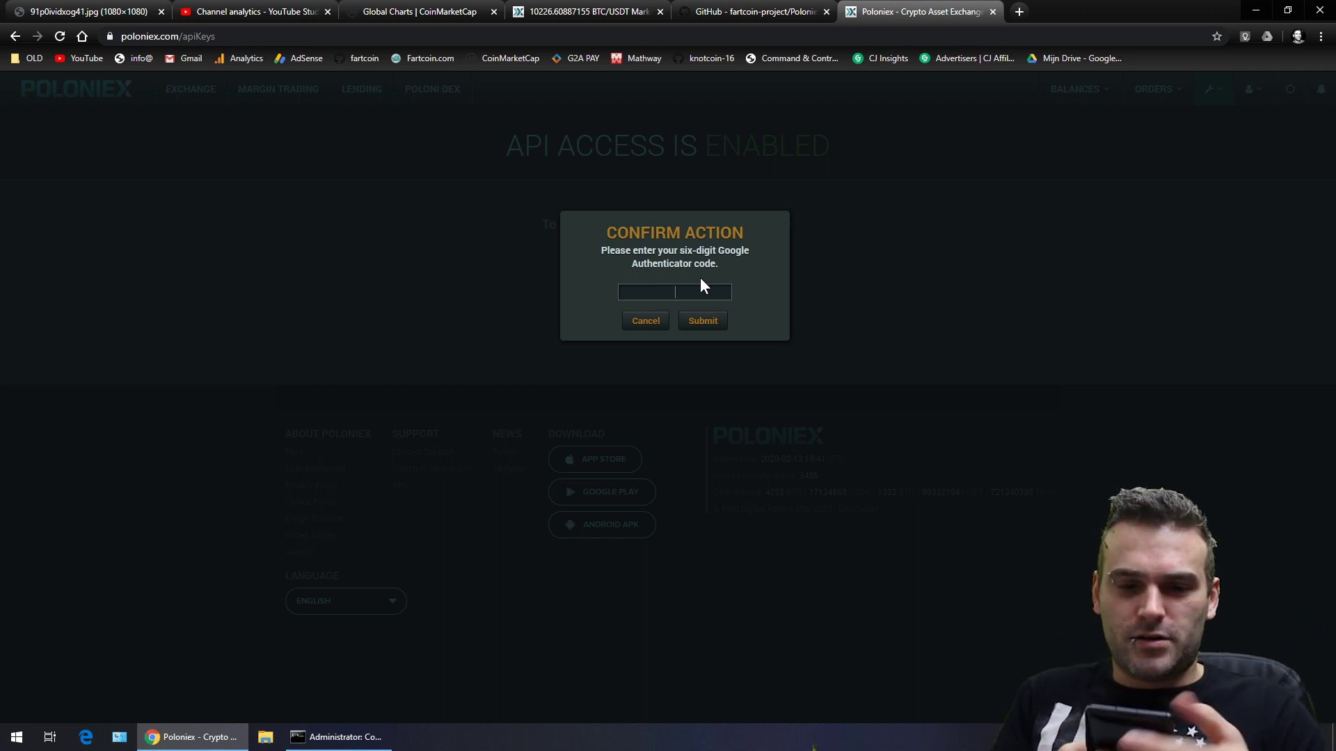
pyautogui.click(702, 320)
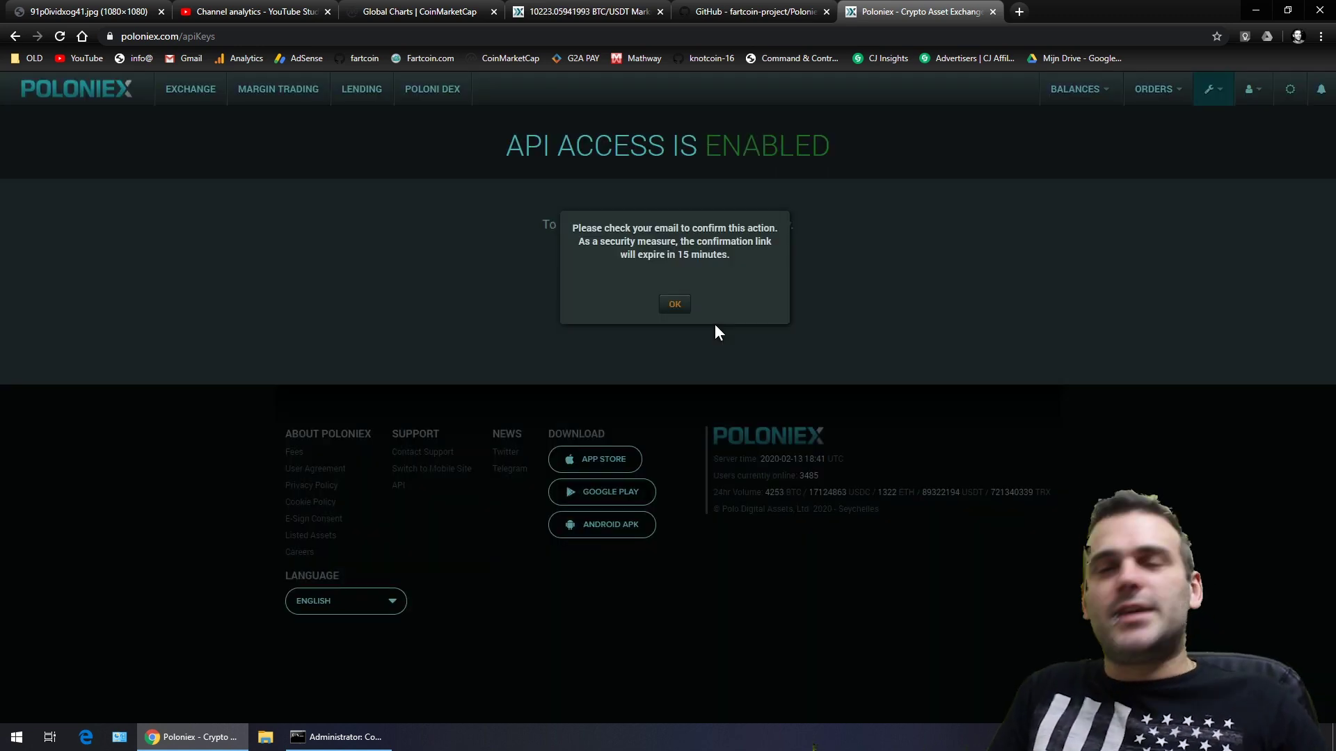
pyautogui.click(675, 305)
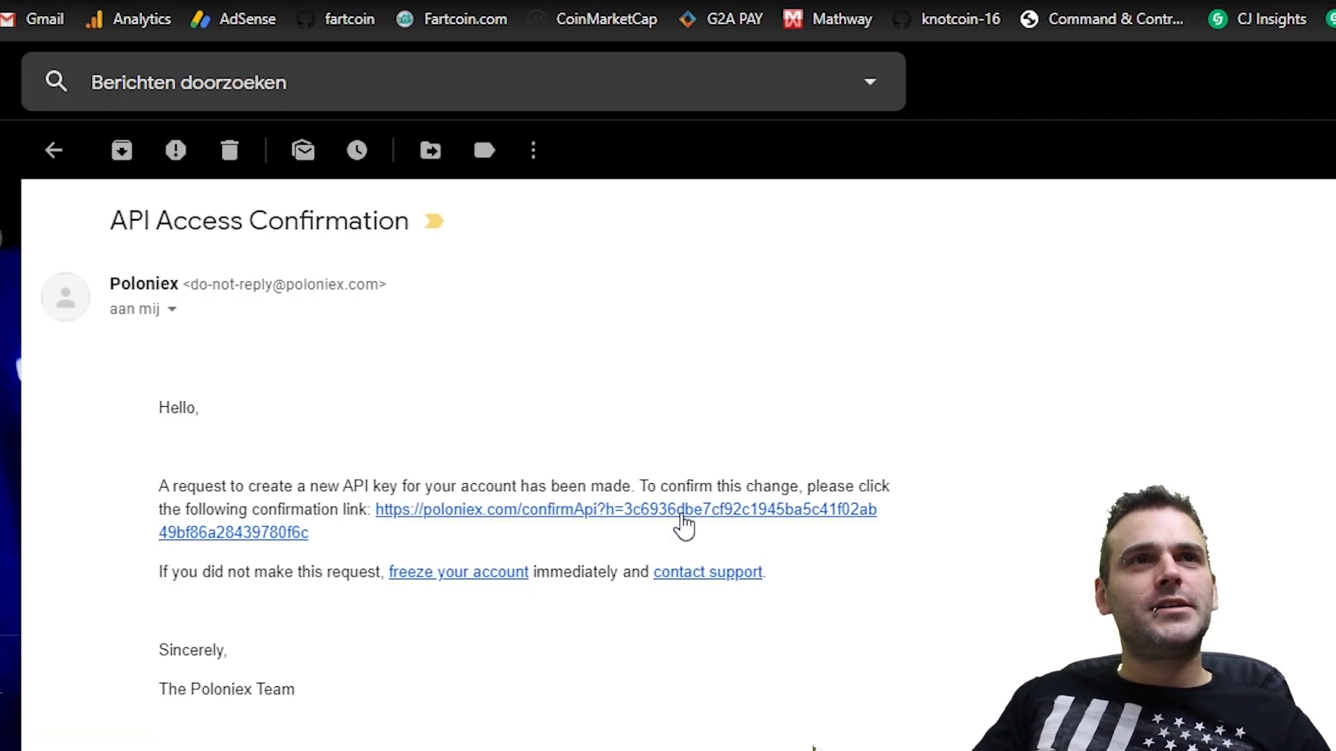
pyautogui.click(675, 513)
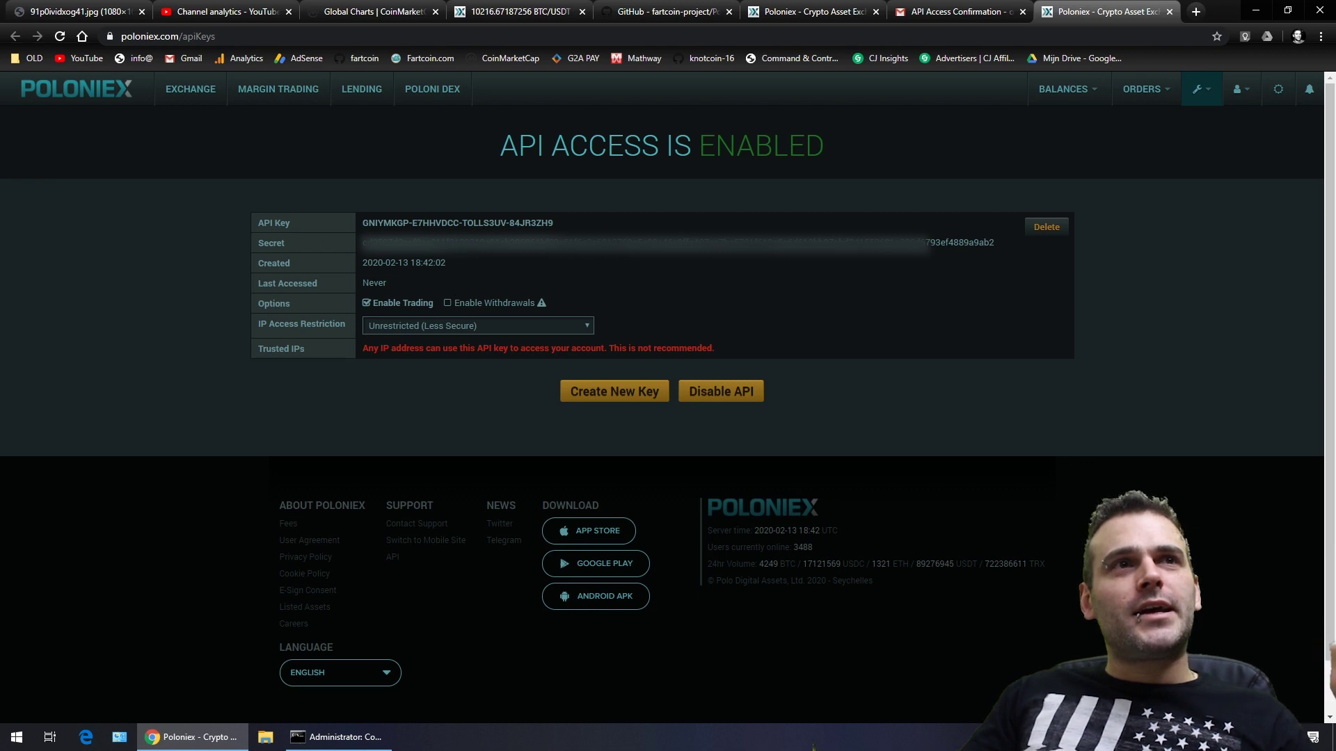
# Step: Select the new API key and its secret on the Poloniex API keys page for copying
pyautogui.moveTo(362, 222); pyautogui.dragTo(553, 224)
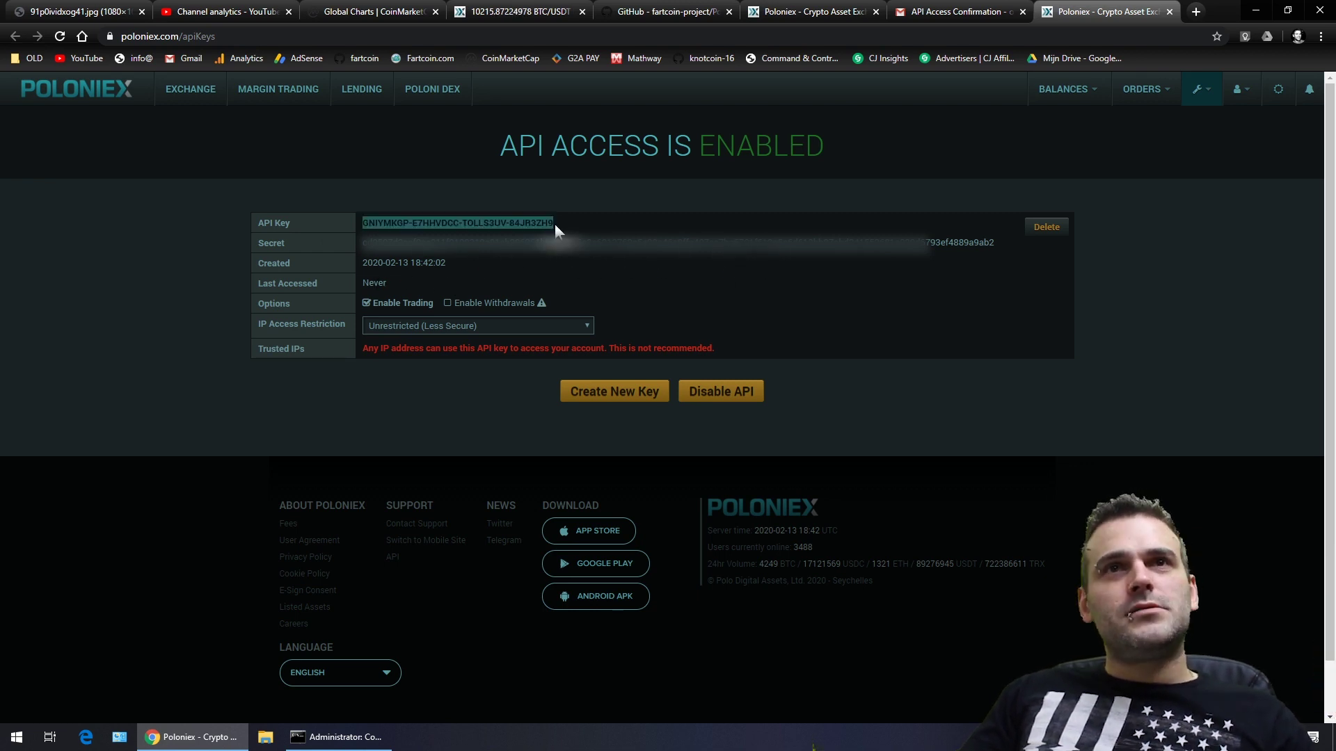
pyautogui.doubleClick(626, 242)
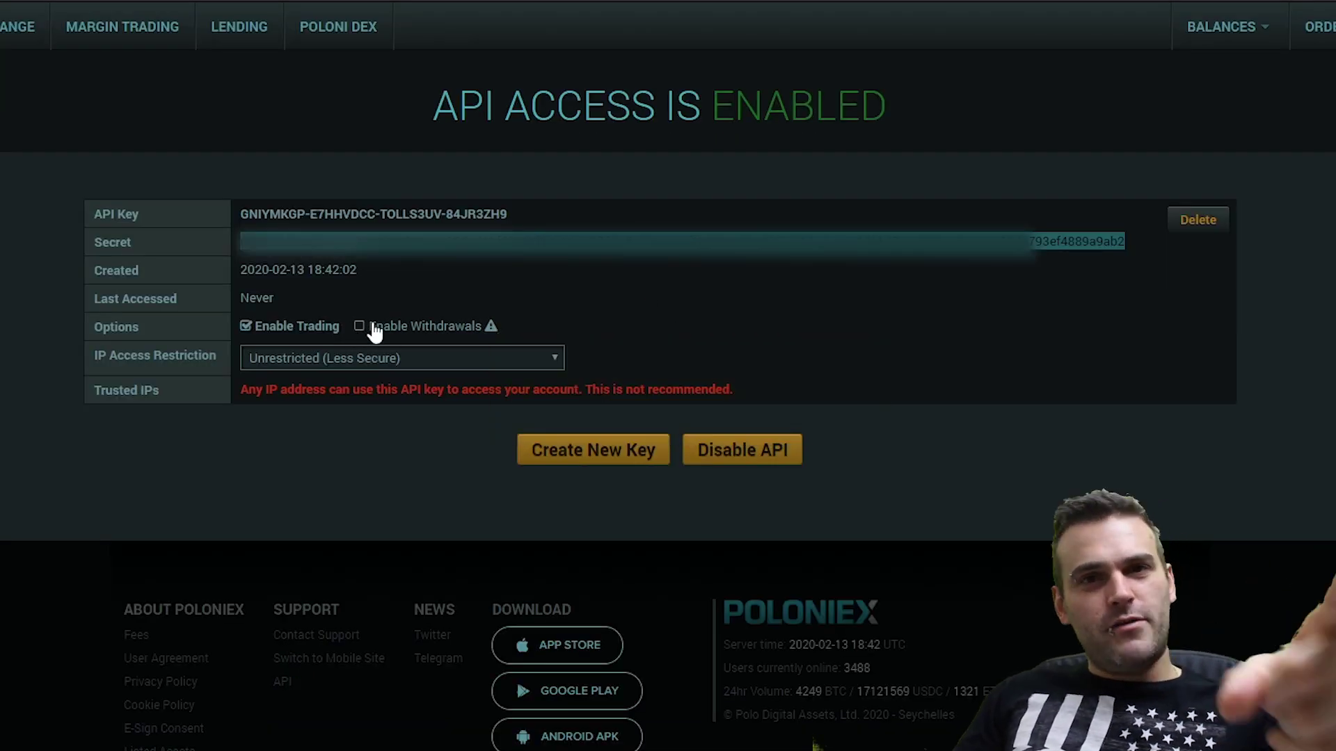
pyautogui.moveTo(379, 336)
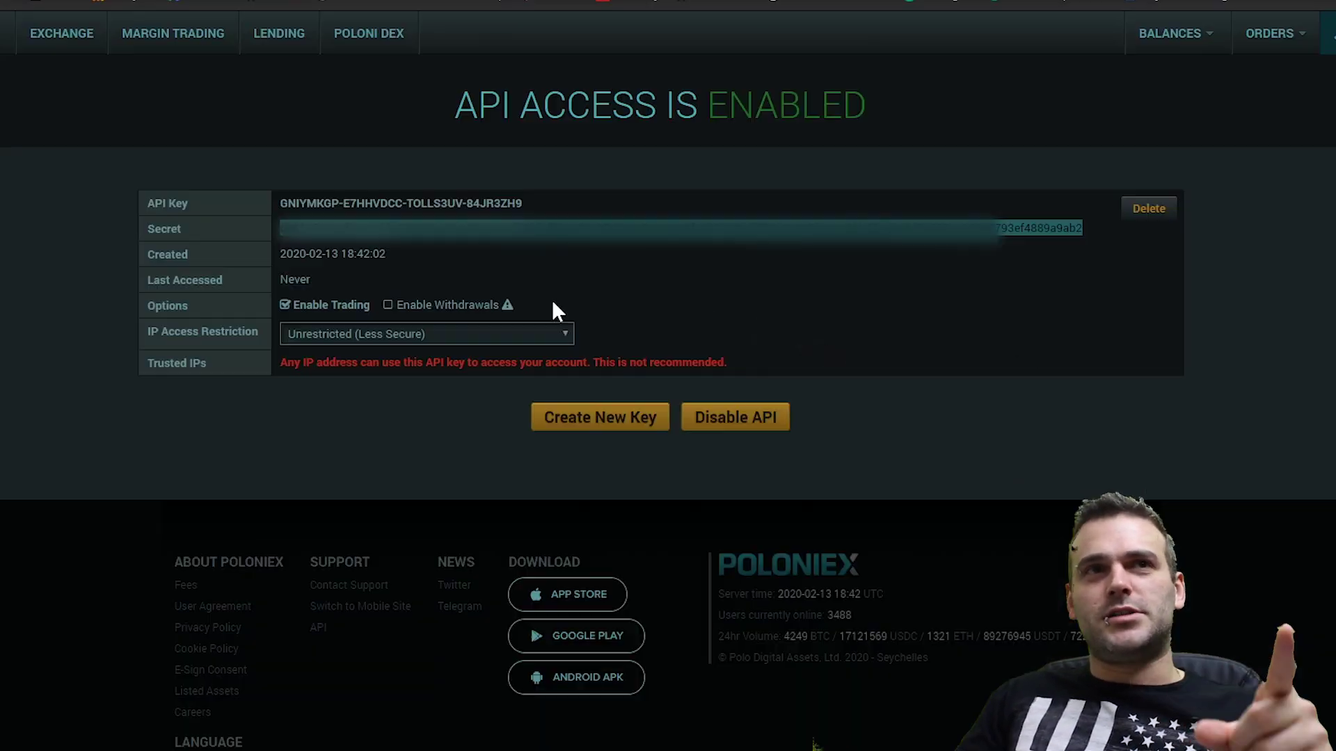
pyautogui.moveTo(507, 308)
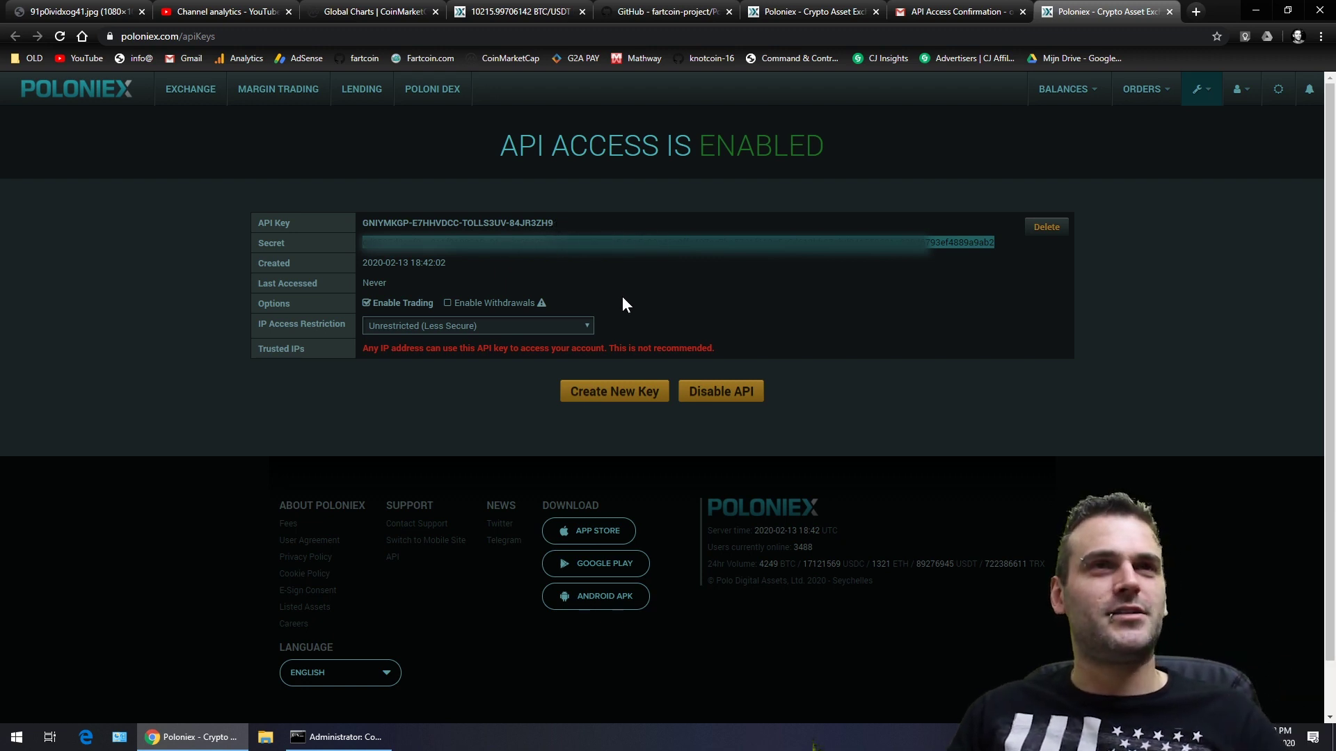
pyautogui.moveTo(554, 223); pyautogui.dragTo(358, 225)
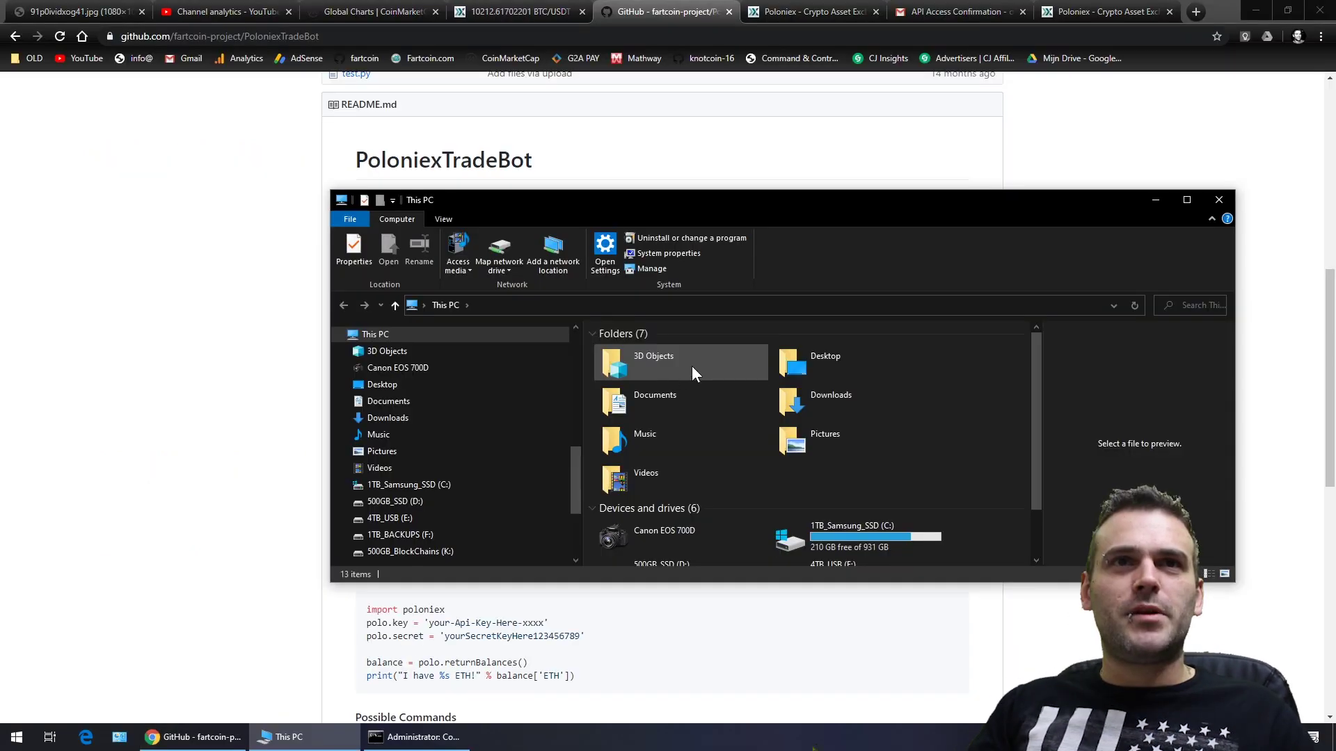
# Step: Extract PoloniexTradeBot-master.zip in Downloads into a PoloniexTradeBot-master folder
pyautogui.doubleClick(821, 391)
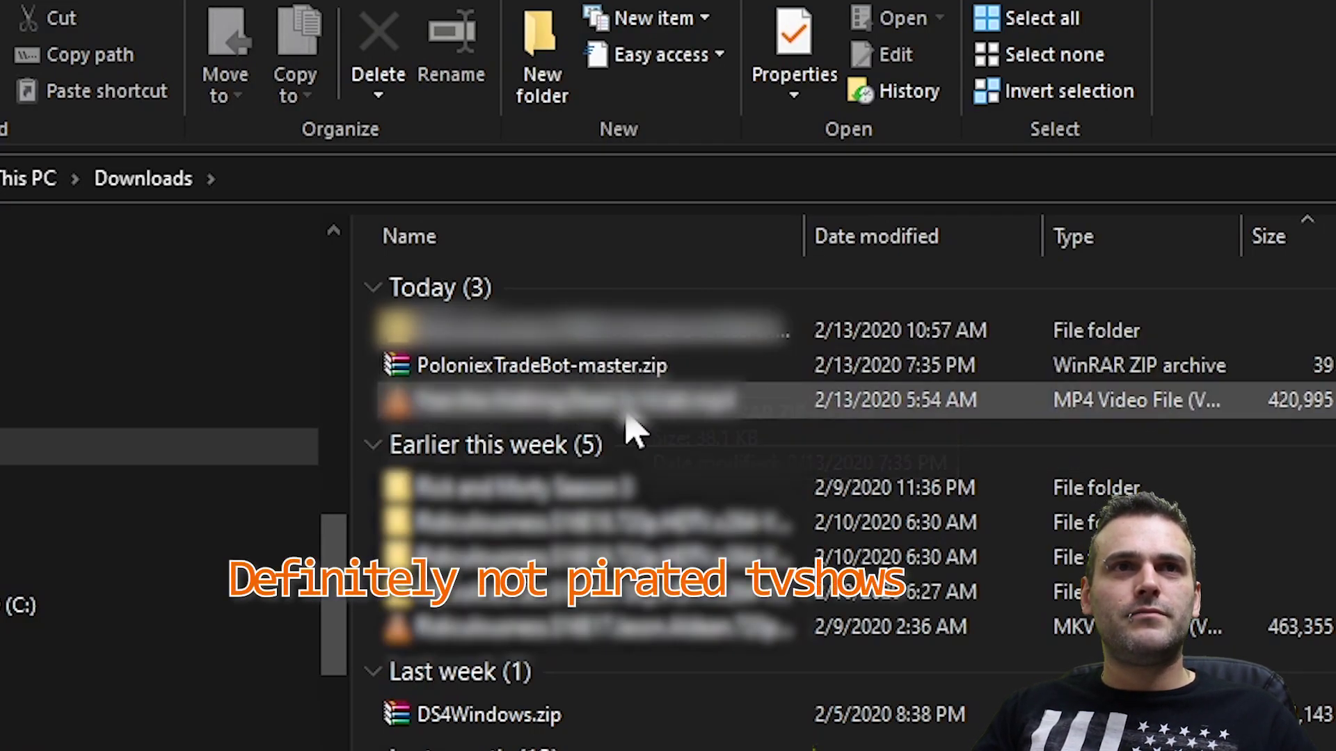
pyautogui.click(608, 376)
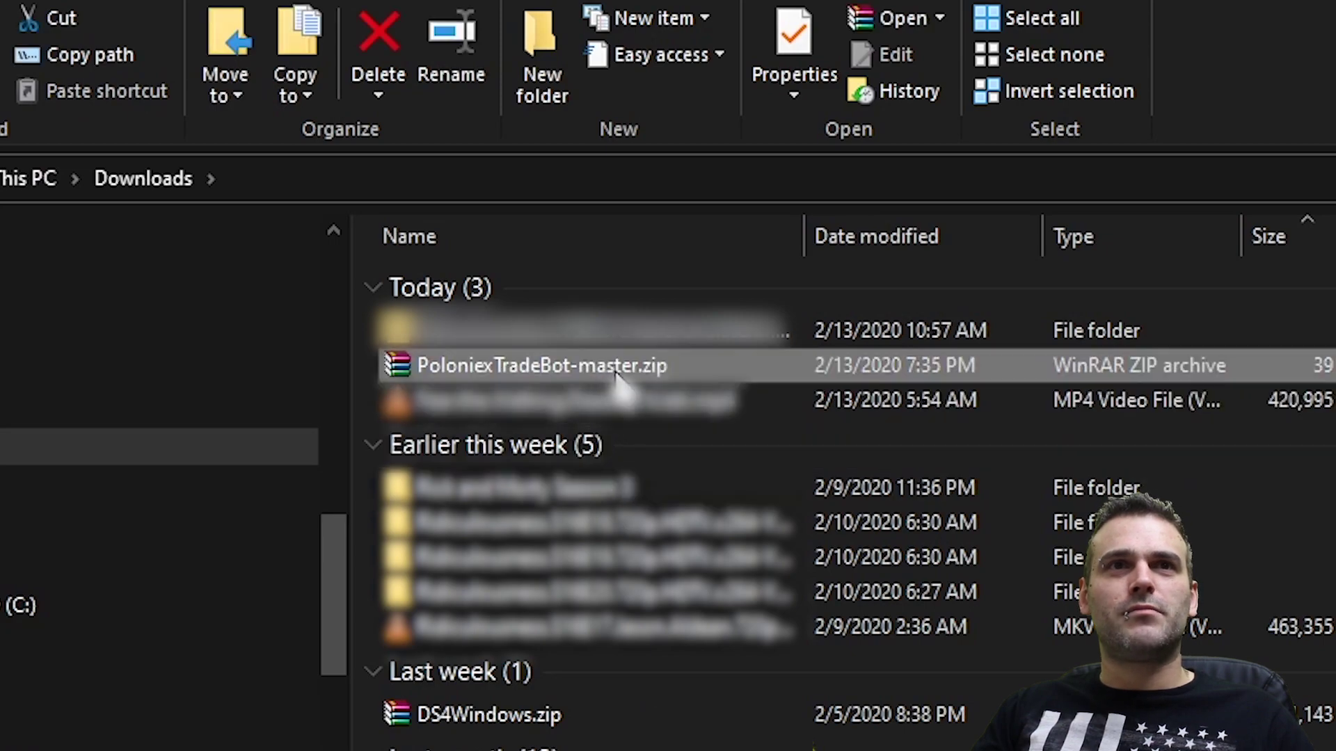
pyautogui.rightClick(615, 386)
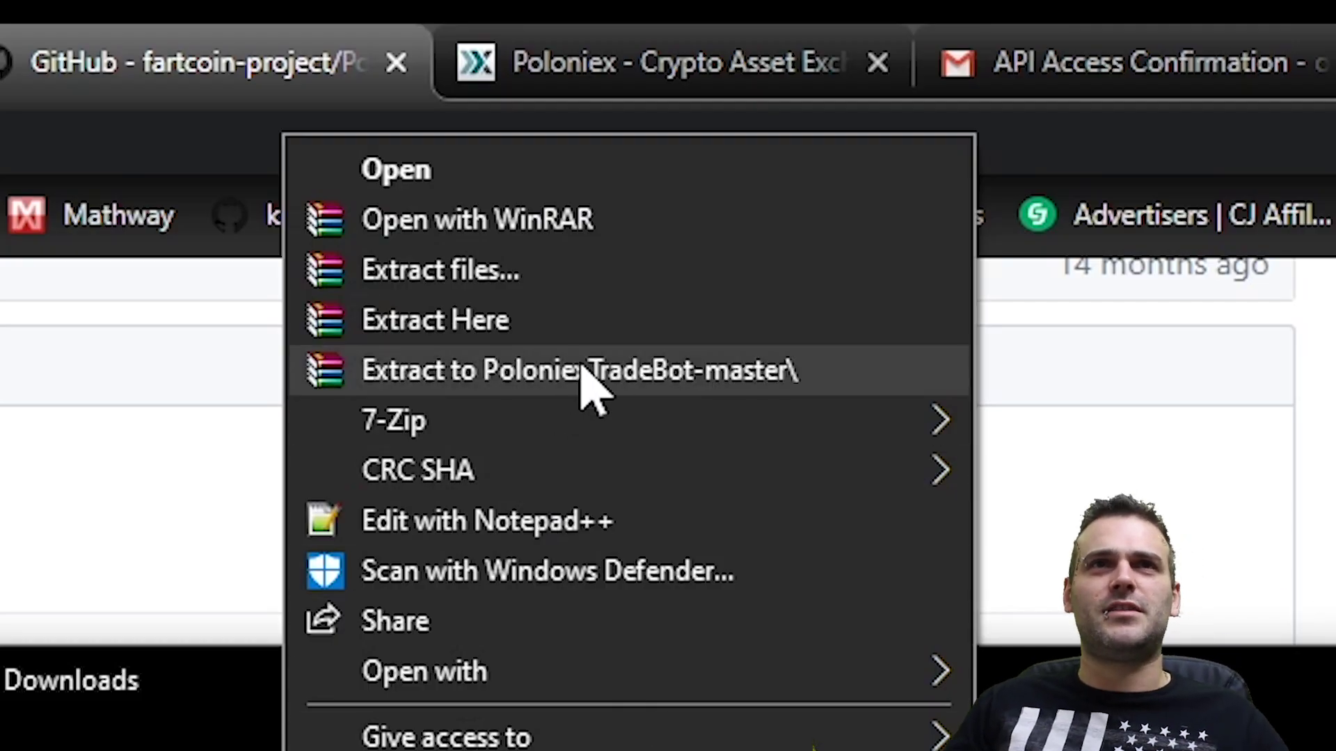
pyautogui.click(582, 370)
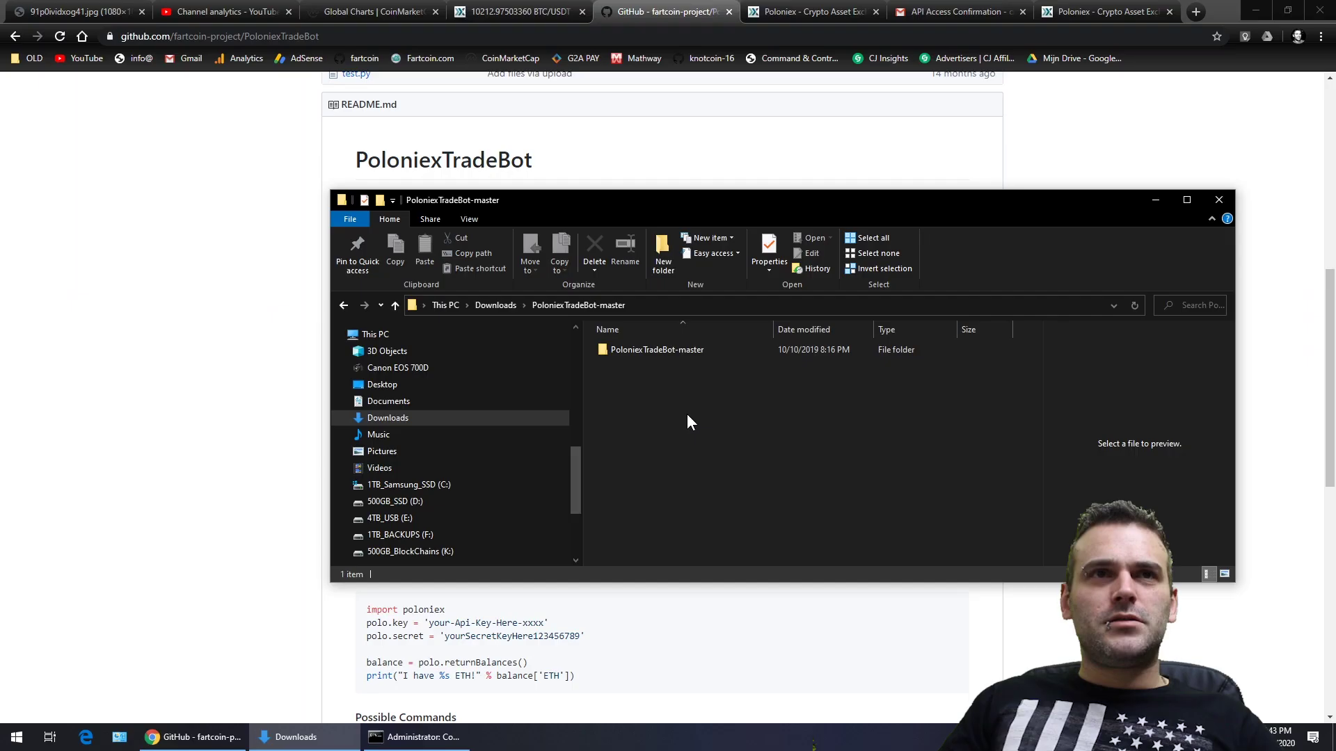
# Step: Move the nested folder's files up, delete the empty folder, and open AllCoinsInBTC.py in Notepad++
pyautogui.doubleClick(645, 349)
pyautogui.hotkey('ctrl', 'a')
pyautogui.moveTo(654, 427); pyautogui.dragTo(592, 307)
pyautogui.click(593, 307)
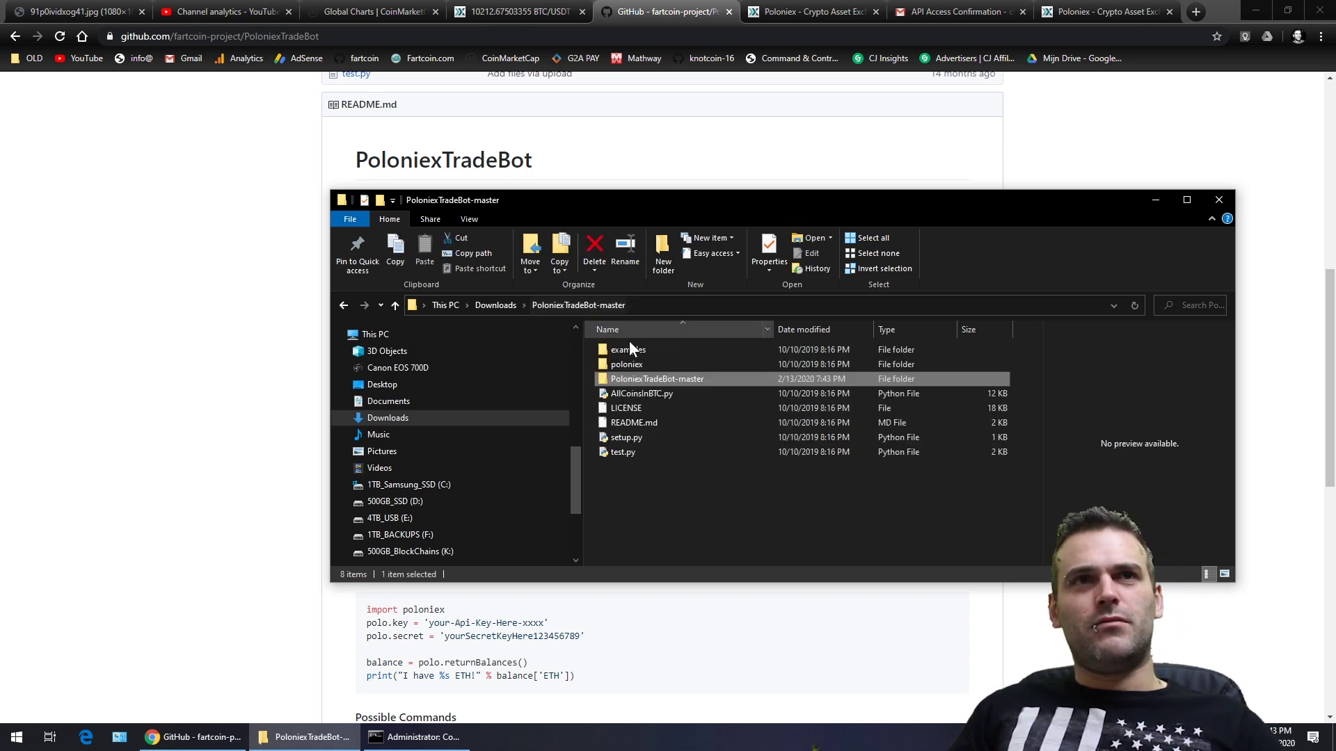
pyautogui.press('Delete')
pyautogui.rightClick(637, 377)
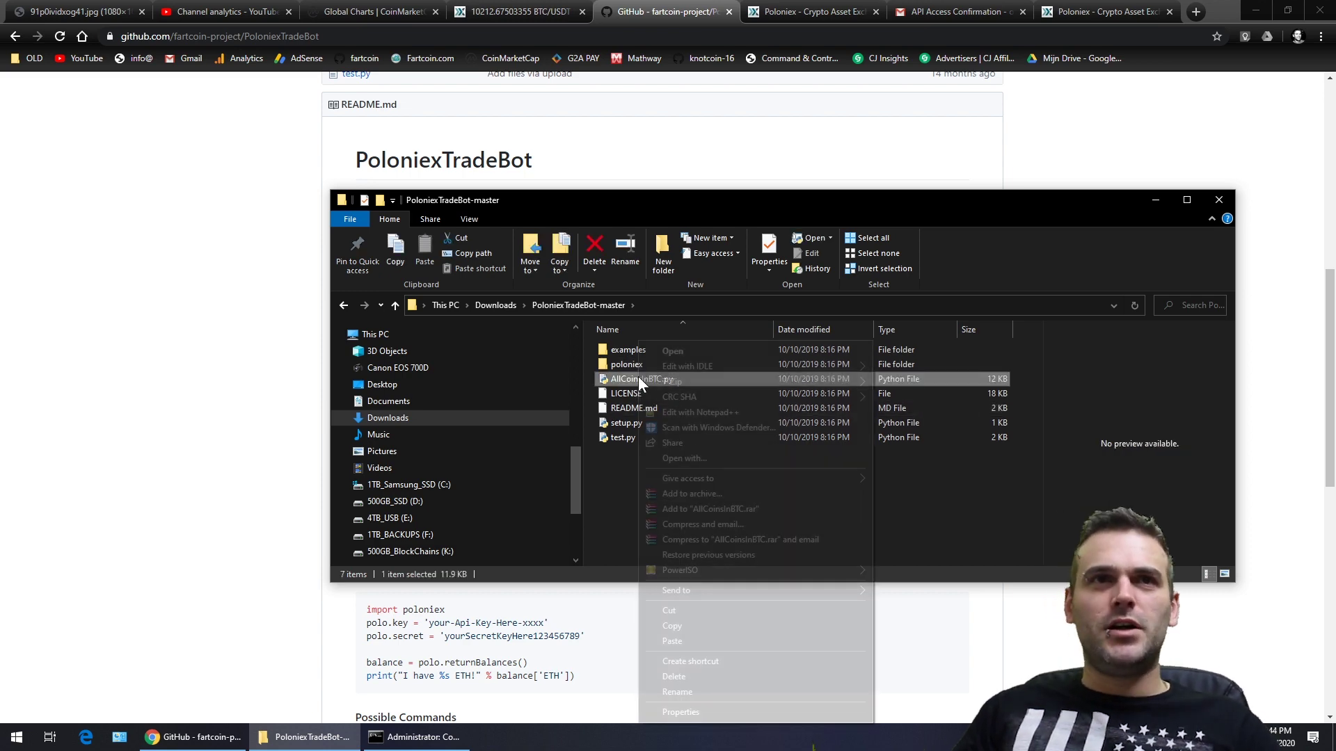
pyautogui.click(720, 414)
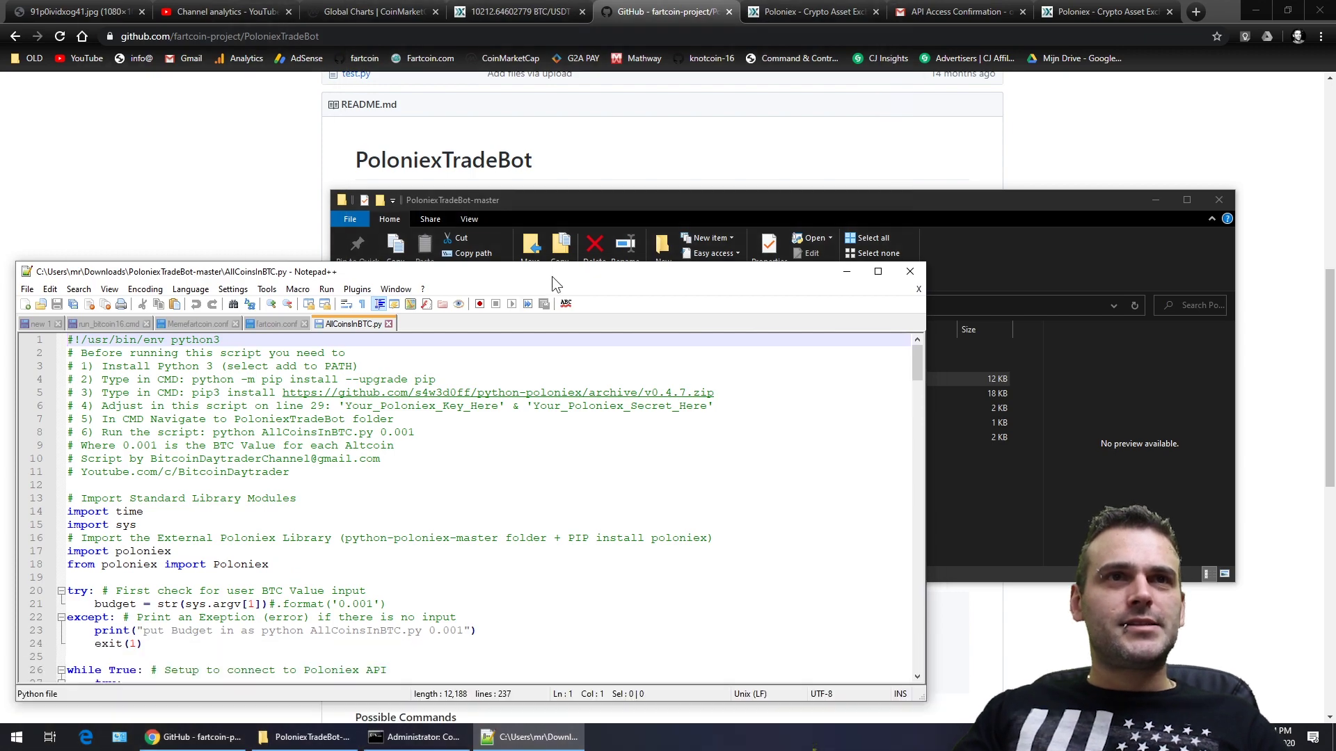
# Step: Replace the key placeholder on line 29 with the pasted Poloniex API key
pyautogui.moveTo(552, 277); pyautogui.dragTo(759, 145)
pyautogui.scroll(-5, 546, 312)
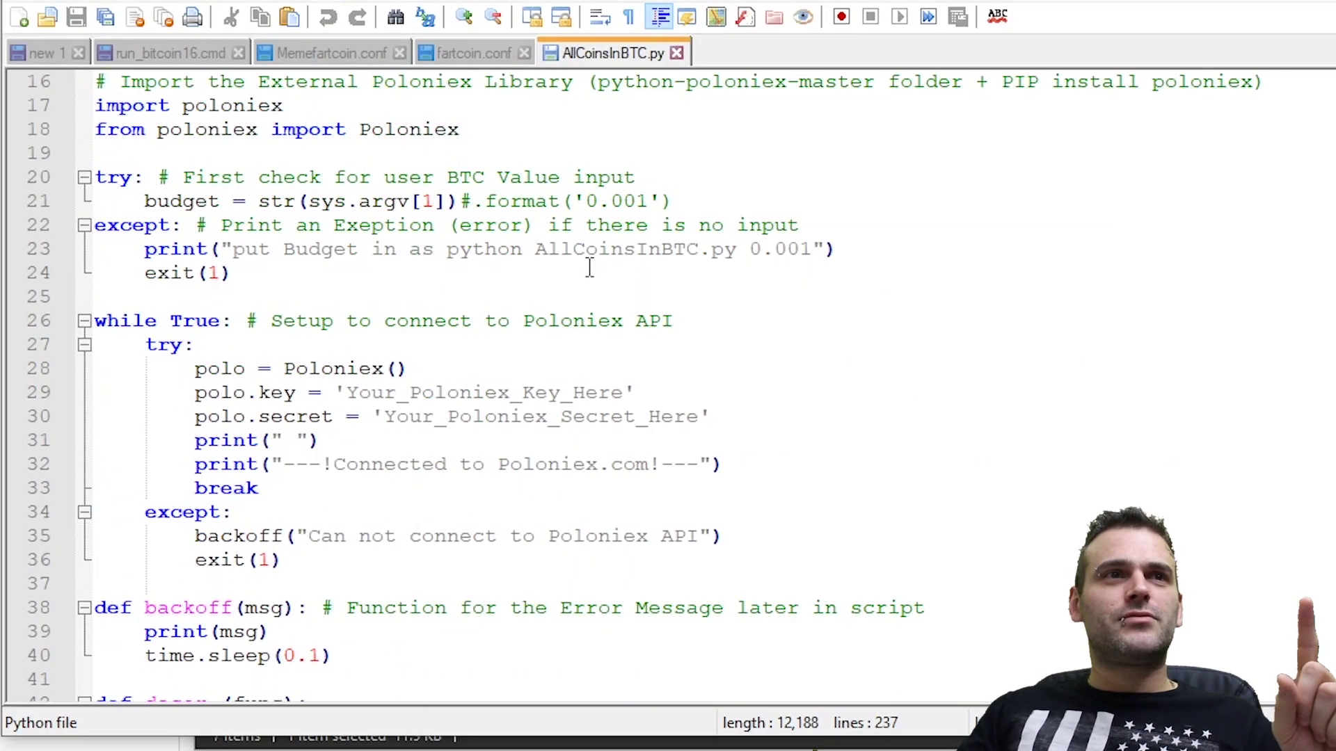
pyautogui.scroll(-3, 589, 268)
pyautogui.scroll(2, 432, 397)
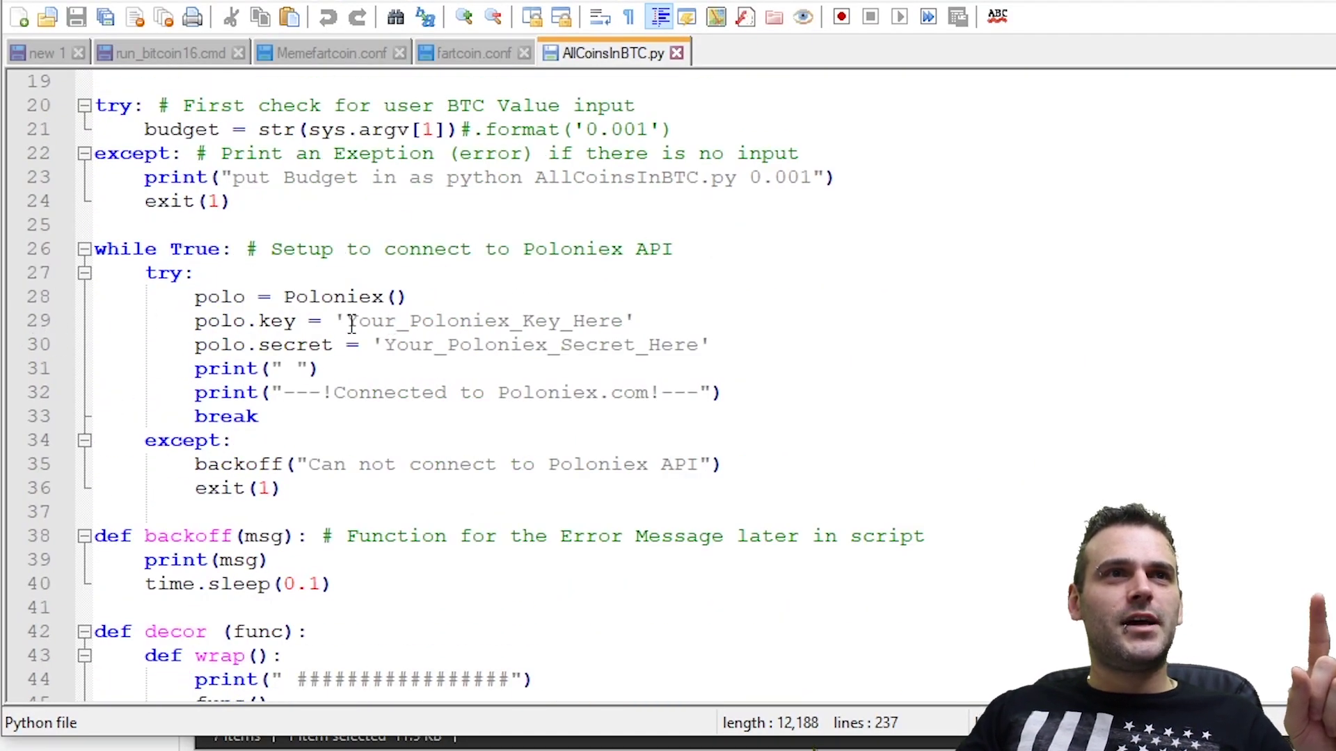
pyautogui.click(14, 322)
pyautogui.click(485, 344)
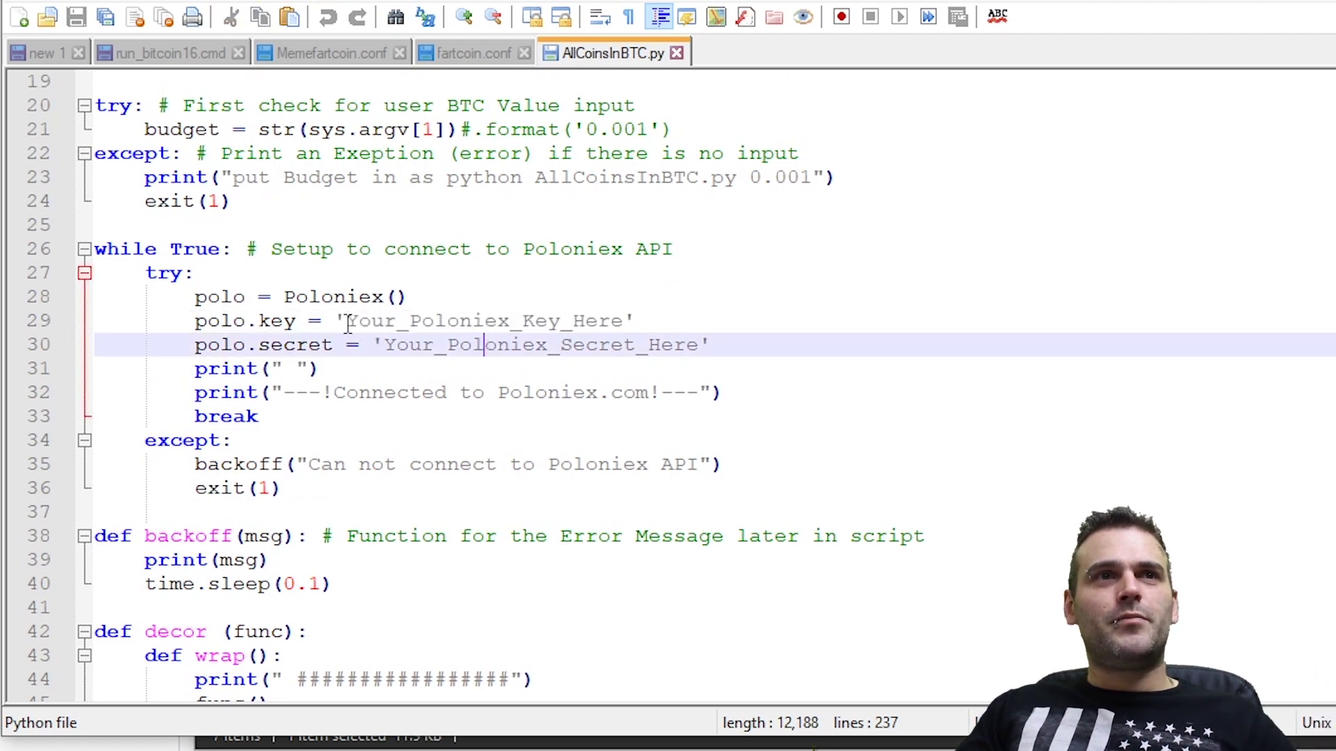
pyautogui.moveTo(346, 321); pyautogui.dragTo(628, 321)
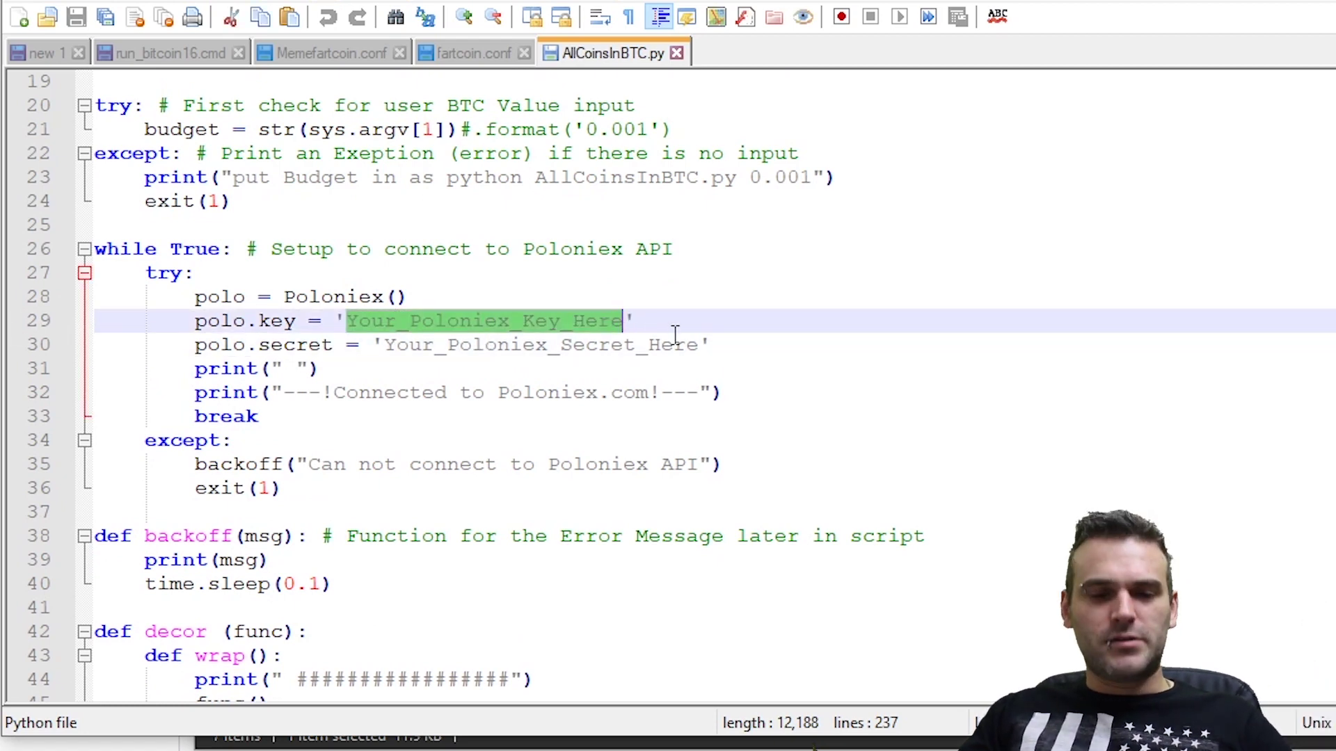
# Step: Replace the secret placeholder on line 30 with the pasted API secret and save AllCoinsInBTC.py
pyautogui.doubleClick(398, 347)
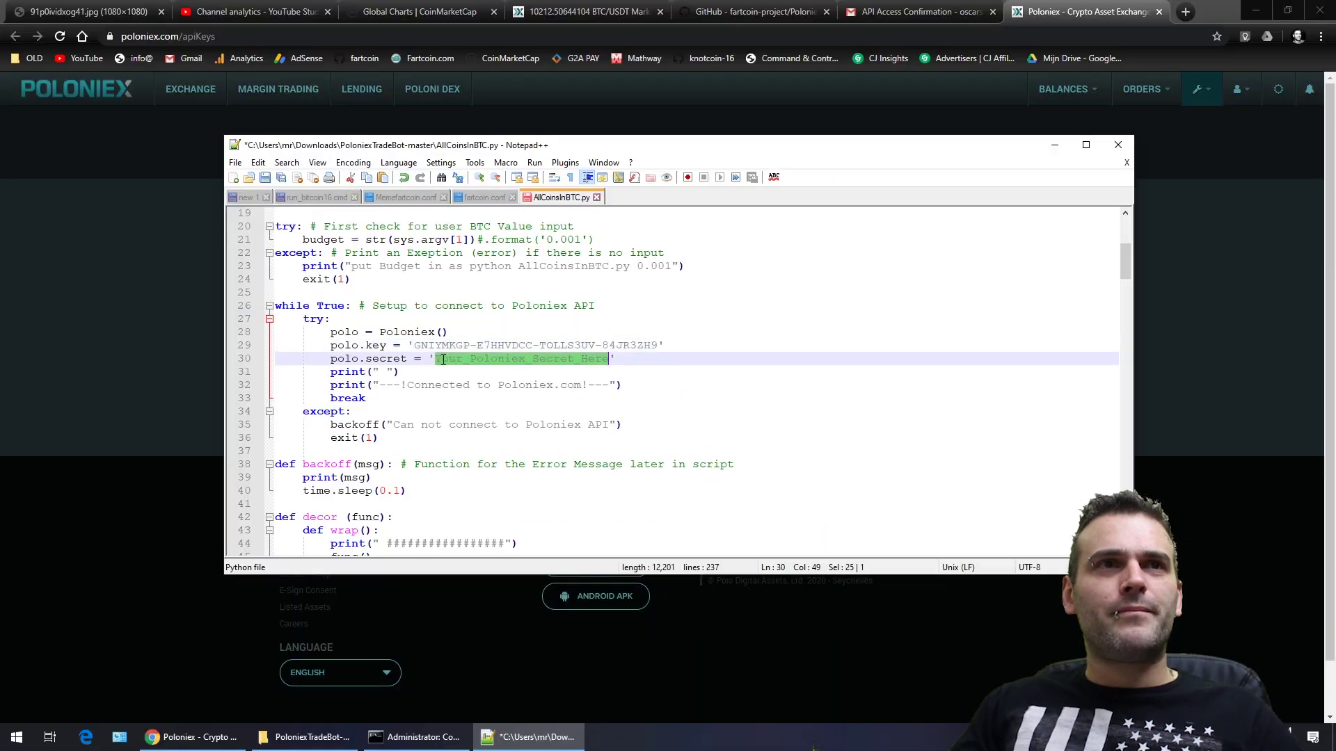
pyautogui.hotkey('ctrl', 'v')
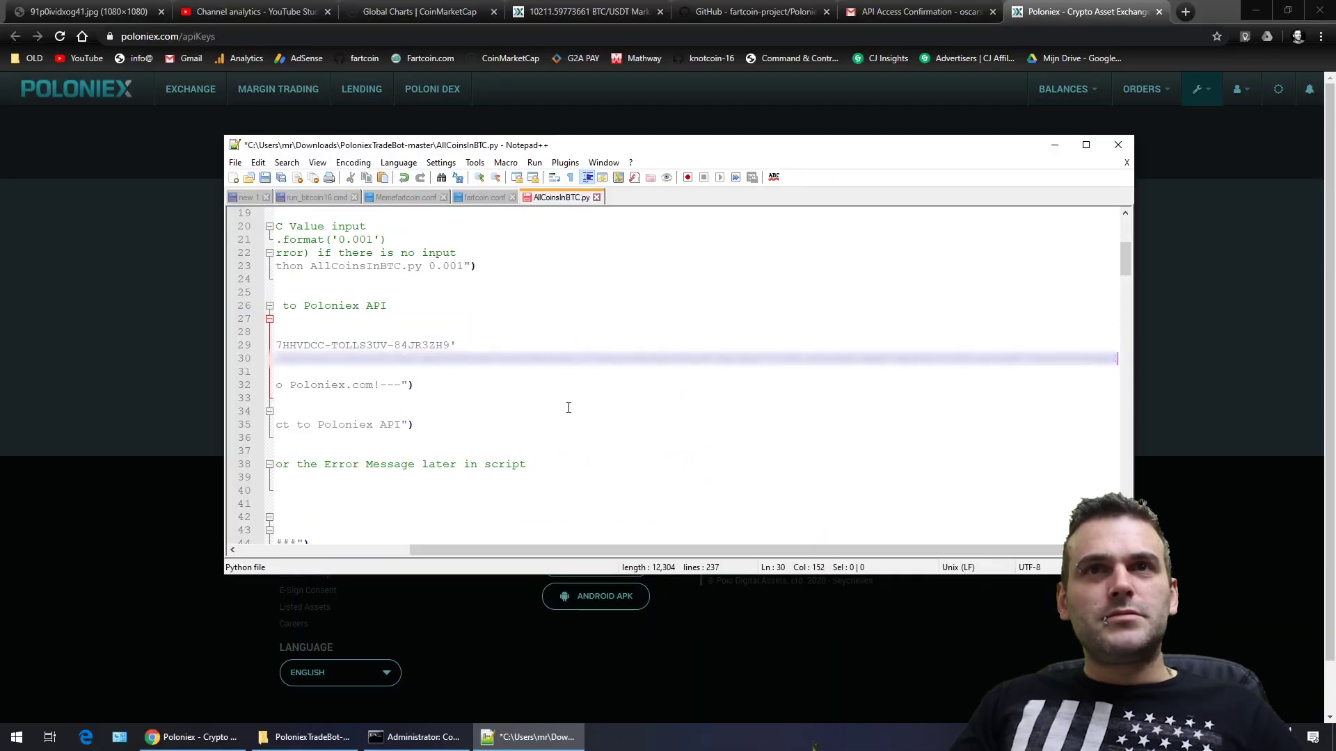
pyautogui.hotkey('ctrl', 's')
pyautogui.scroll(-10, 588, 421)
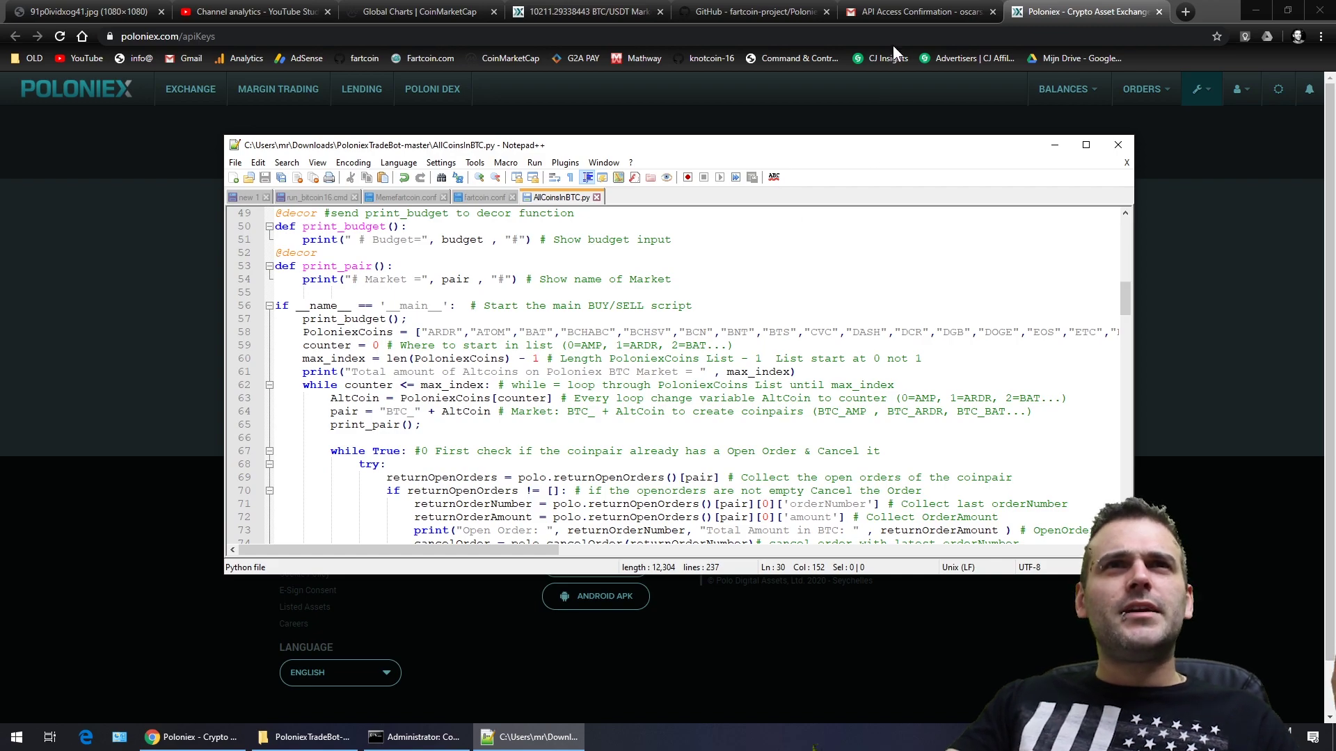
# Step: Open the BTC/USDT exchange page and read the 'Welcome to Poloniex, BTT!' notice
pyautogui.click(601, 12)
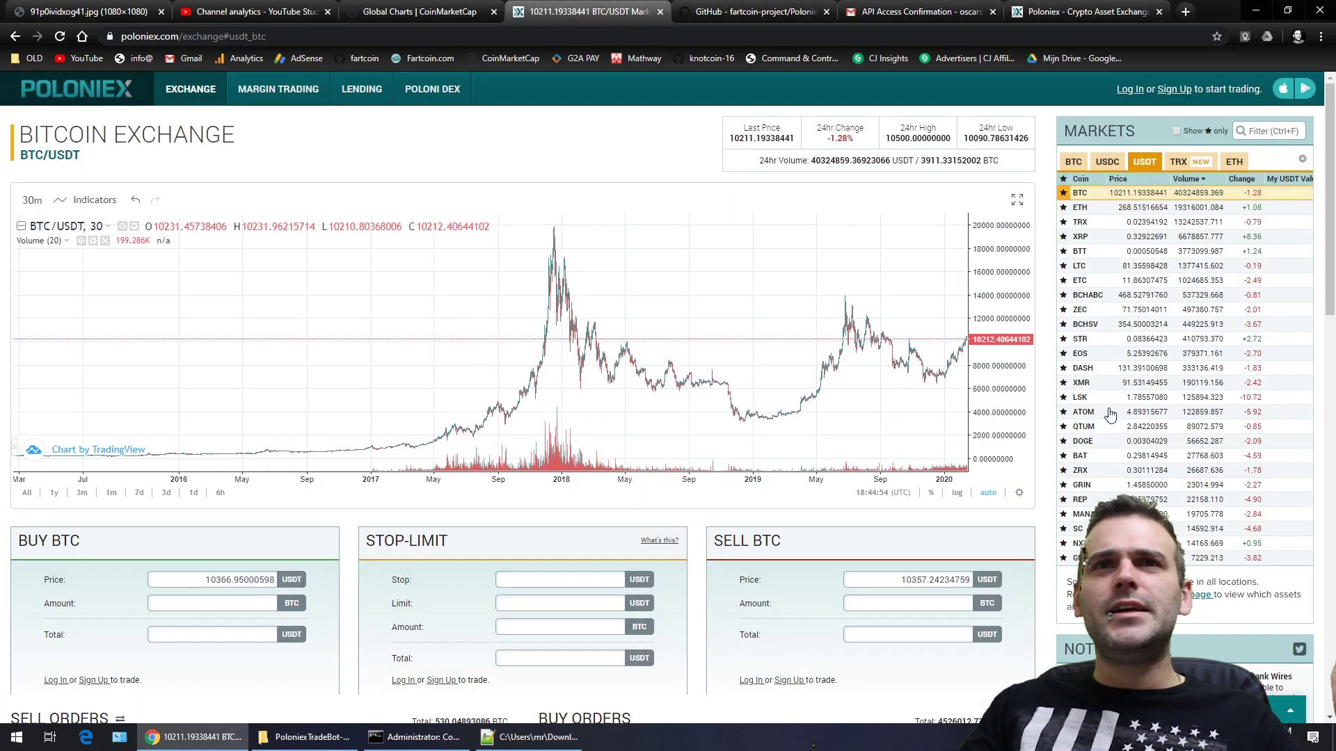
pyautogui.scroll(-10, 1111, 415)
pyautogui.scroll(4, 1110, 416)
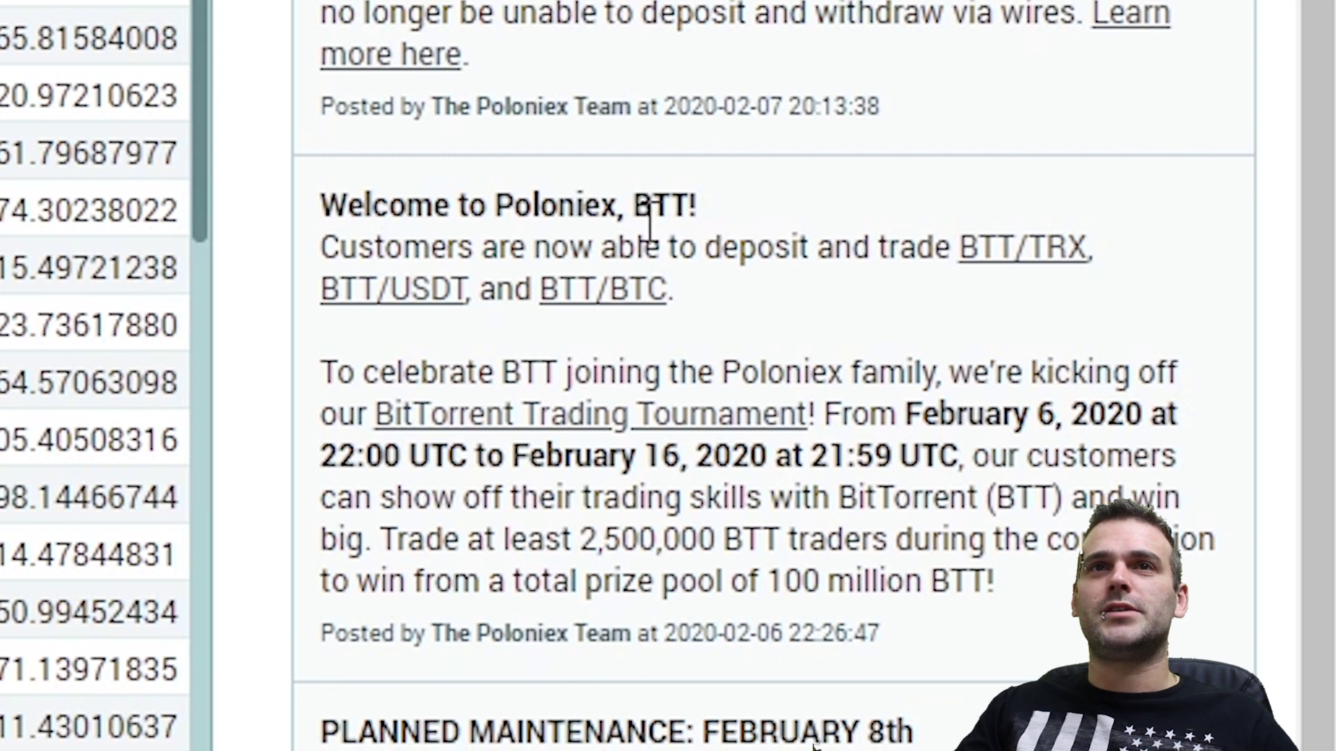
pyautogui.moveTo(636, 208); pyautogui.dragTo(689, 203)
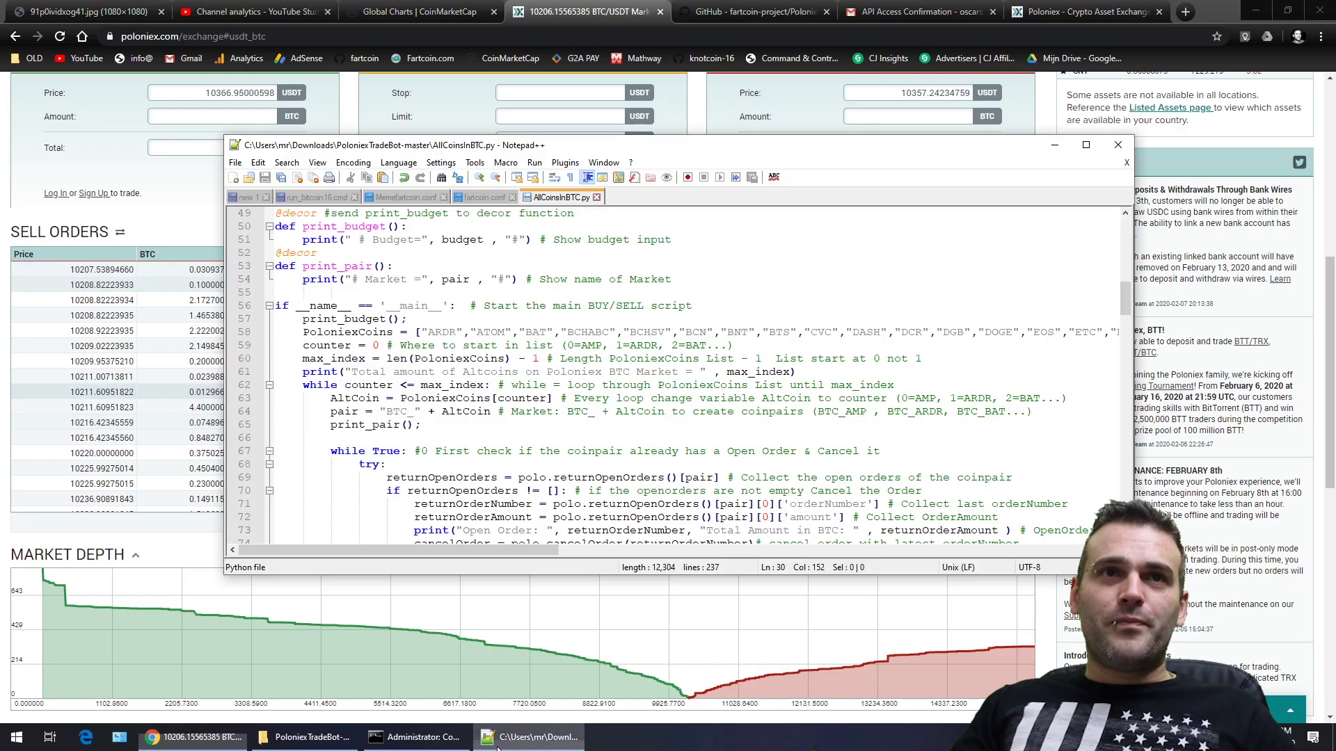
pyautogui.scroll(-4, 807, 415)
pyautogui.scroll(5, 807, 415)
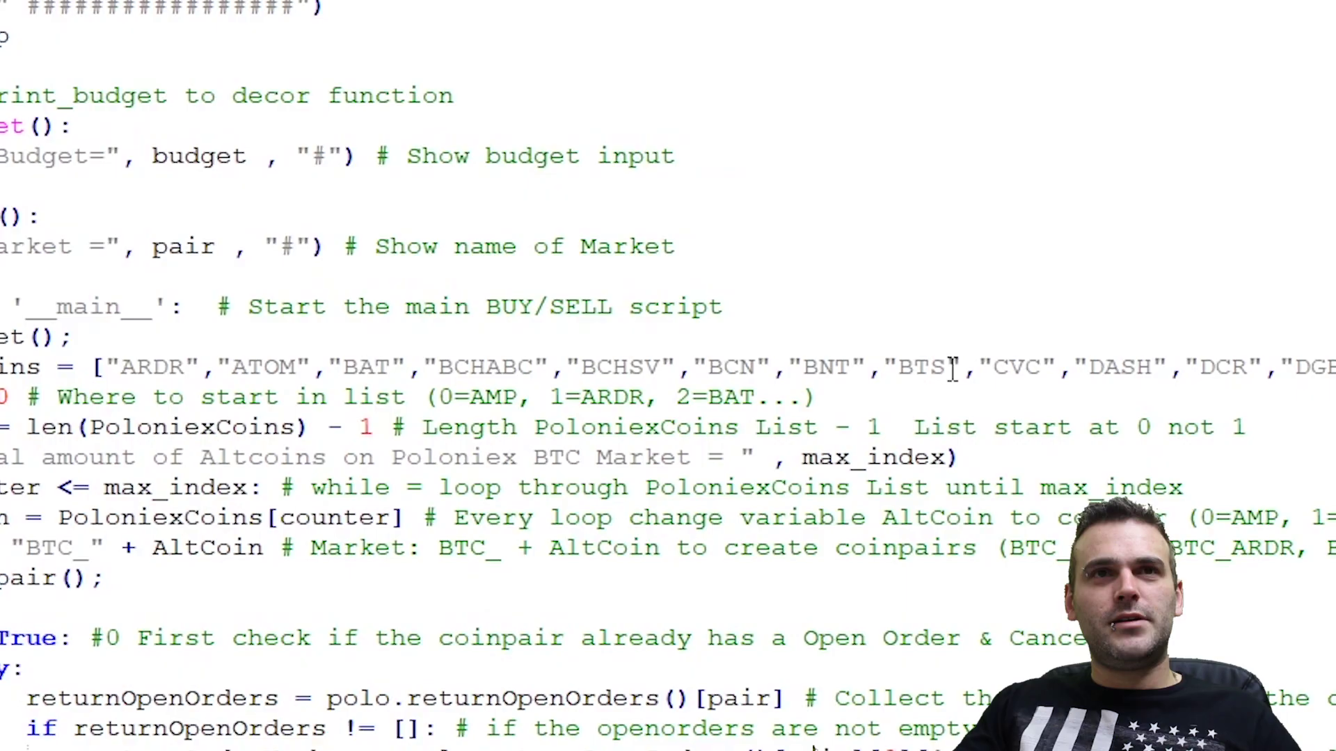
# Step: Add "BTT" after BTS in the coin list and save the script
pyautogui.click(797, 372)
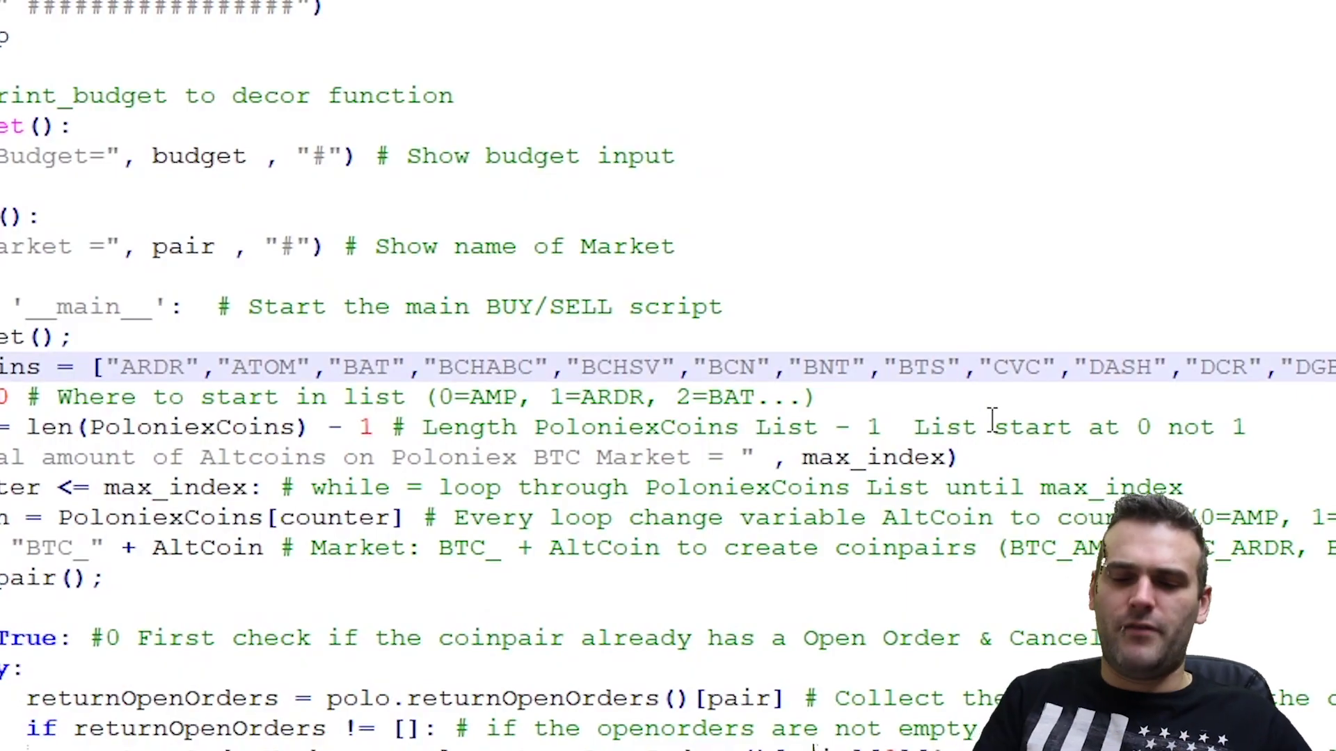
pyautogui.write(',')
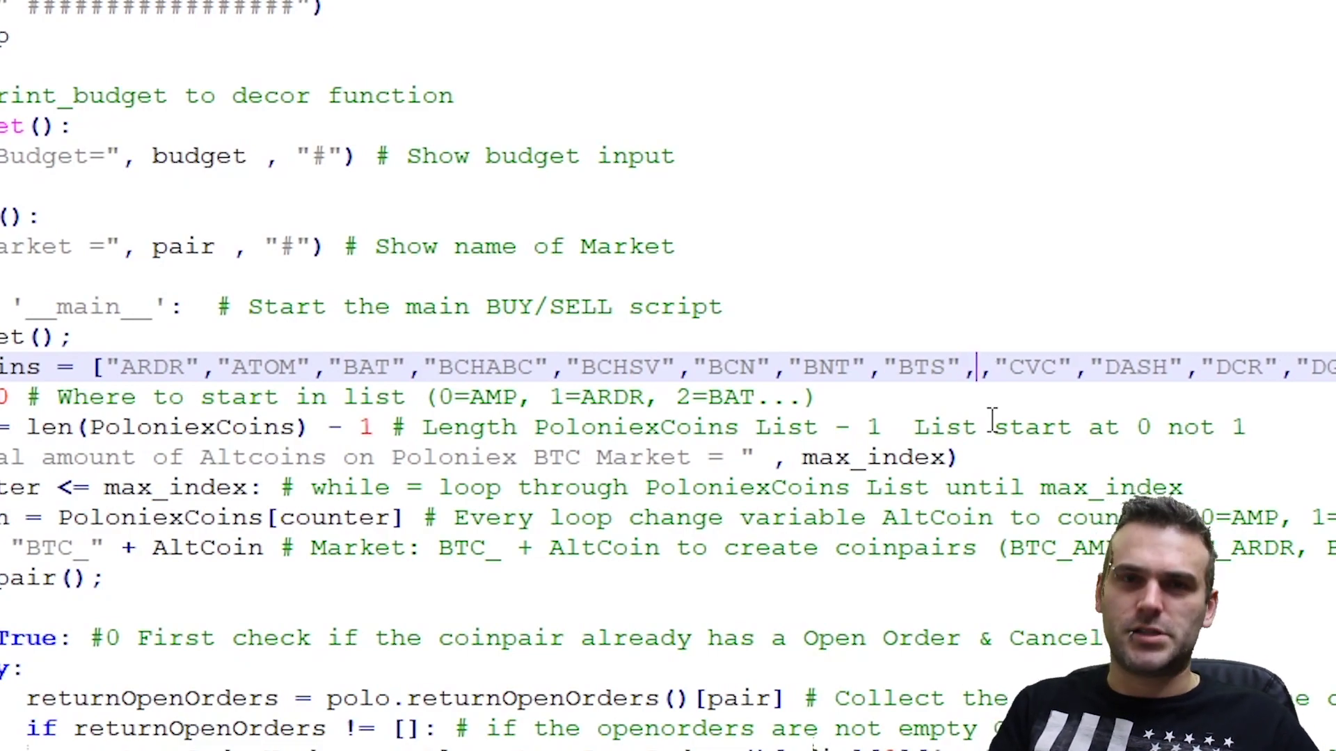
pyautogui.write('"BTT"')
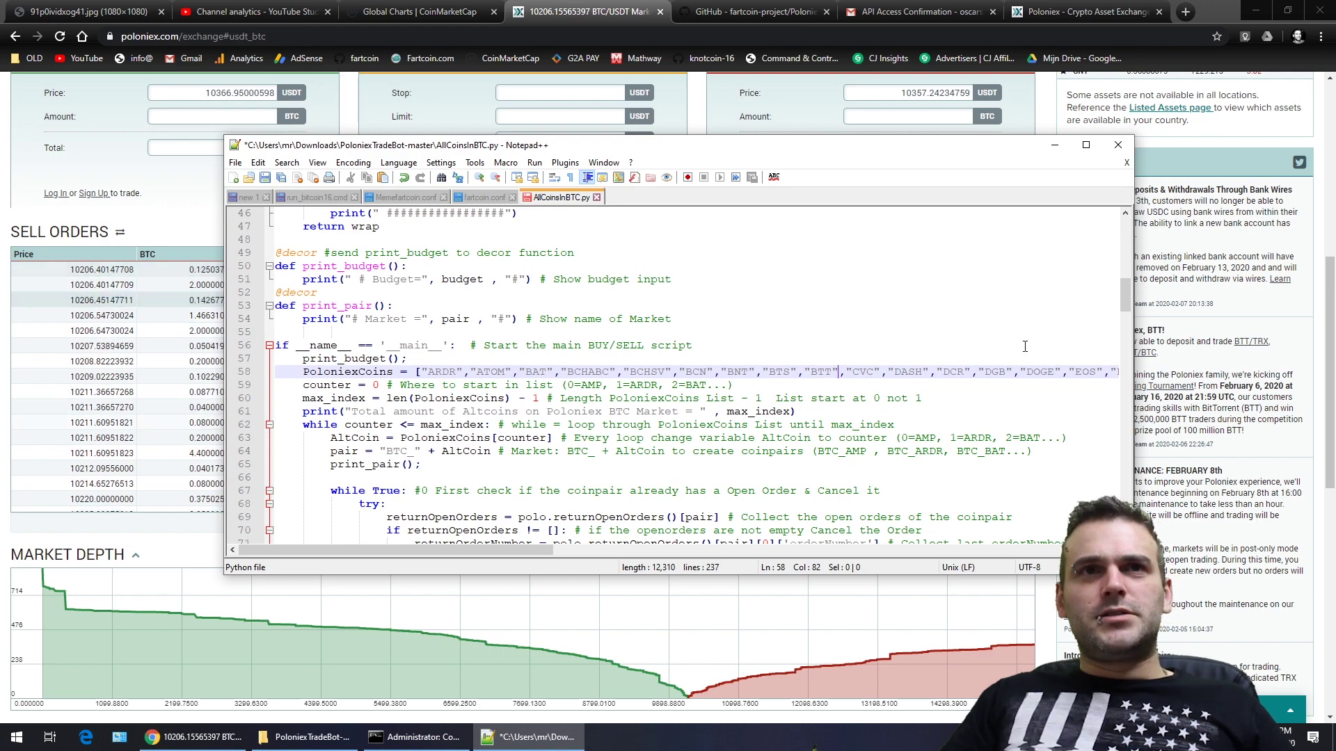
pyautogui.hotkey('ctrl', 's')
# Step: Sort the Poloniex BTC markets alphabetically by coin
pyautogui.click(1054, 144)
pyautogui.scroll(7, 1083, 185)
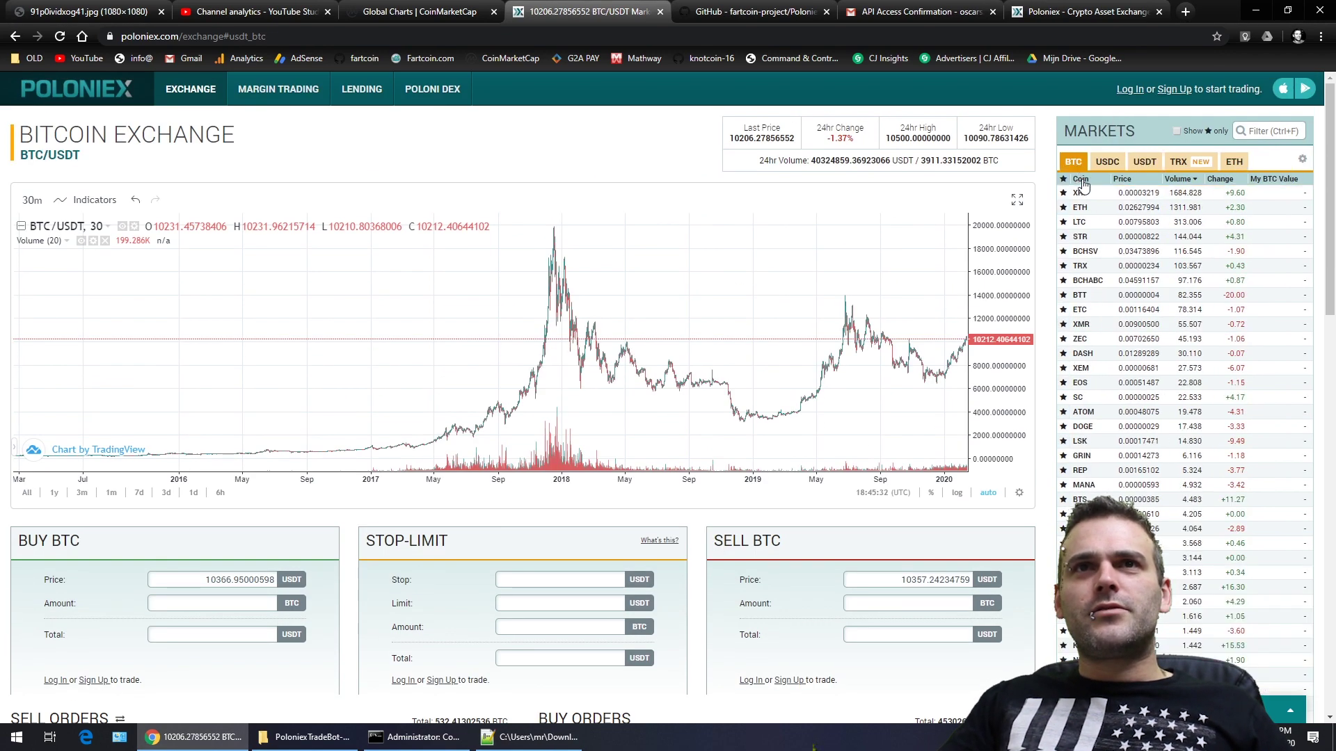
pyautogui.click(1083, 180)
# Step: Remove DGB, FCT and MAID from the coin list and add ETHBNT after ETH
pyautogui.hotkey('alt', 'Tab')
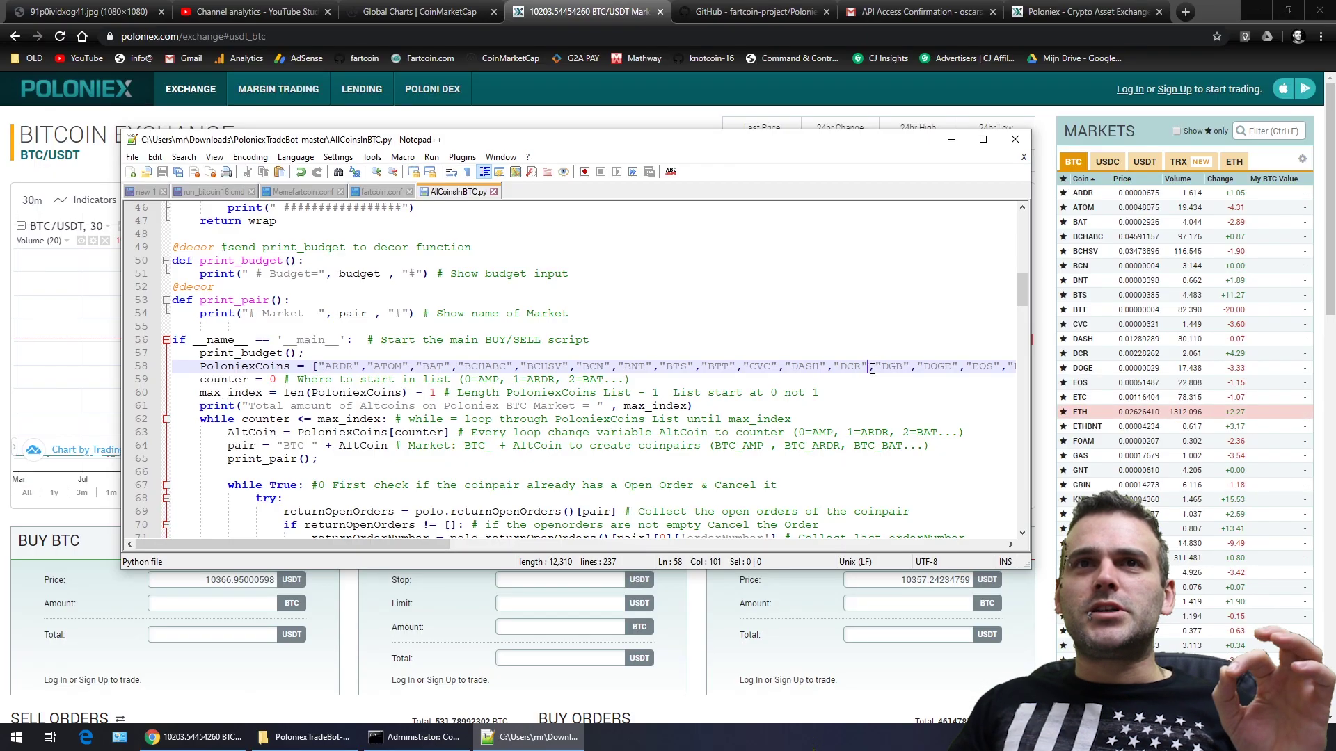
pyautogui.moveTo(203, 379); pyautogui.dragTo(288, 386)
pyautogui.moveTo(893, 369); pyautogui.dragTo(907, 368)
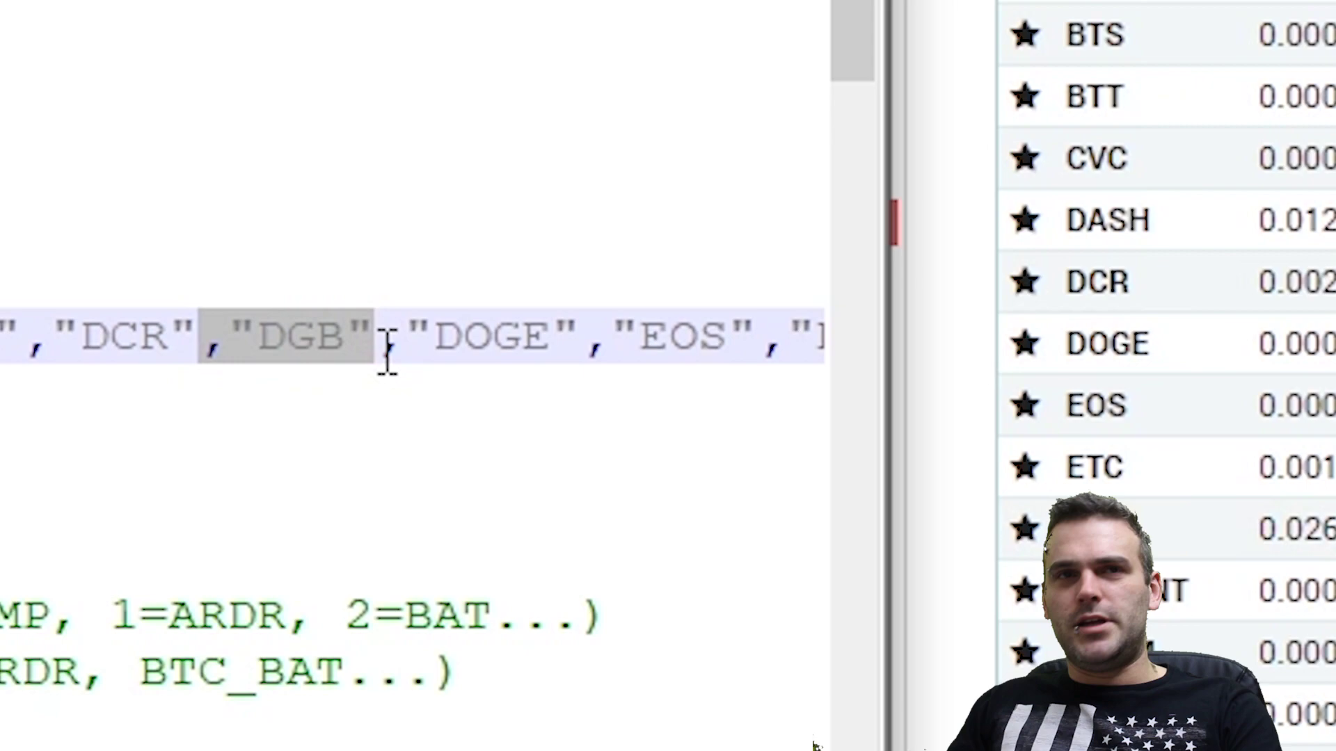
pyautogui.press('Delete')
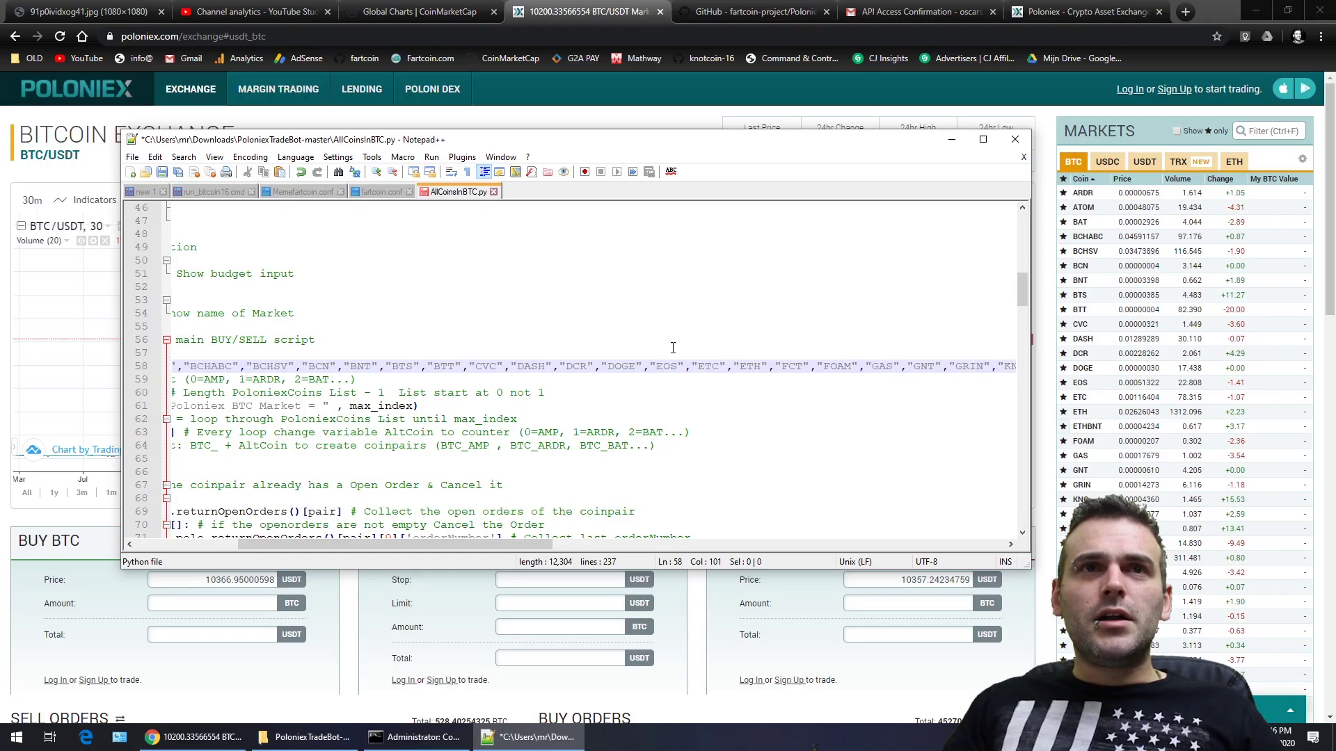
pyautogui.click(765, 367)
pyautogui.write('","ETH')
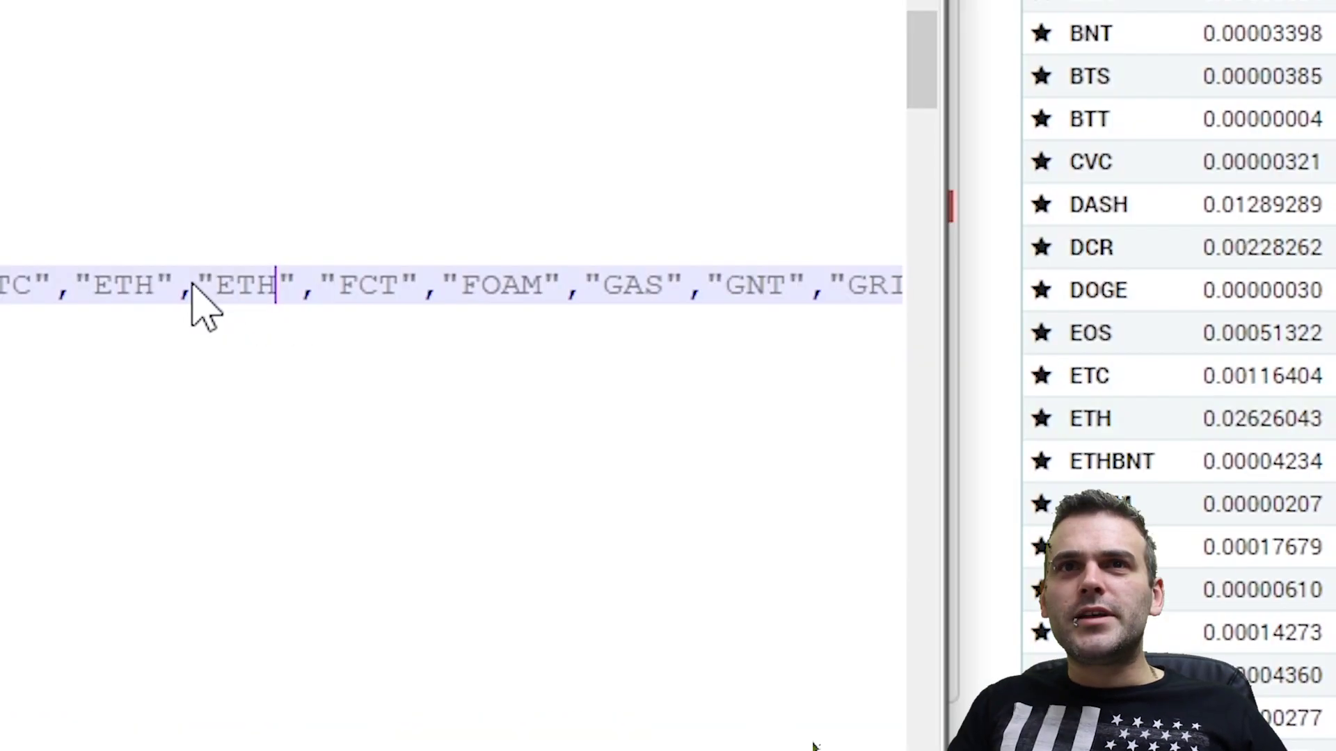
pyautogui.write('BNT')
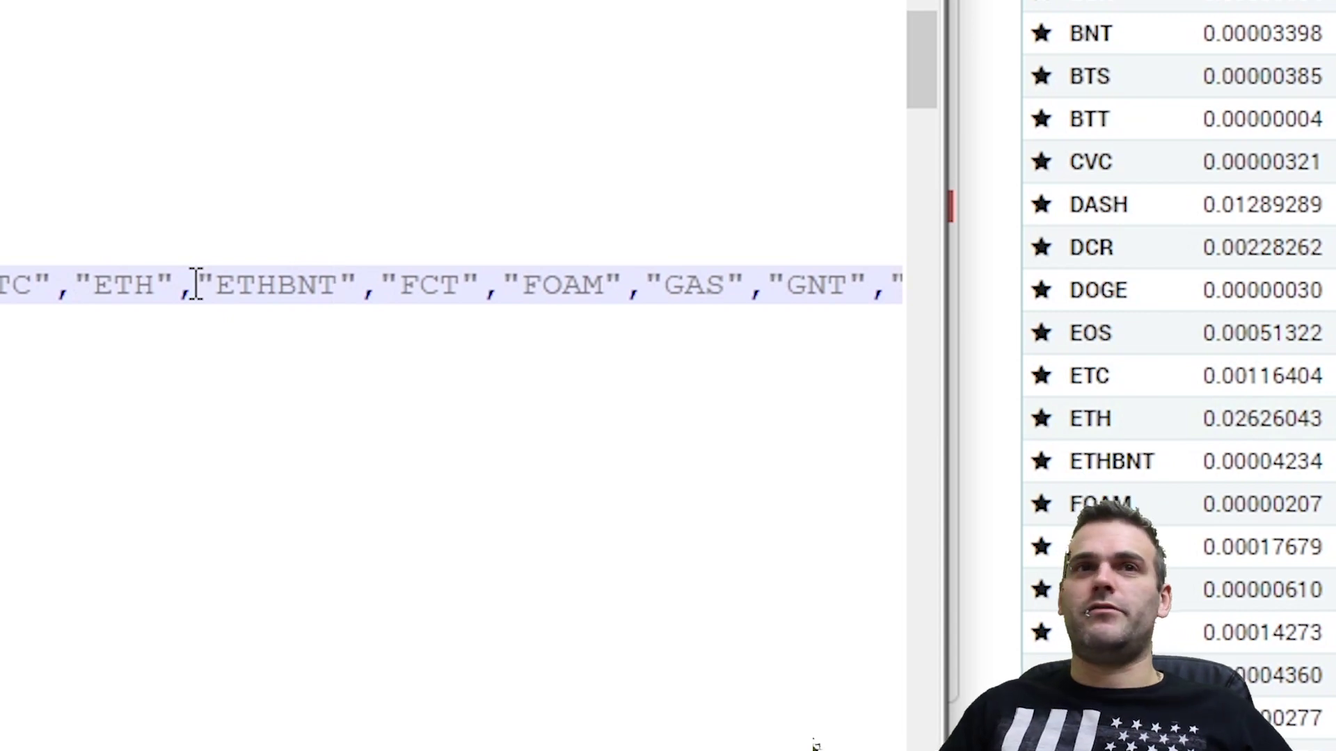
pyautogui.moveTo(377, 285); pyautogui.dragTo(498, 273)
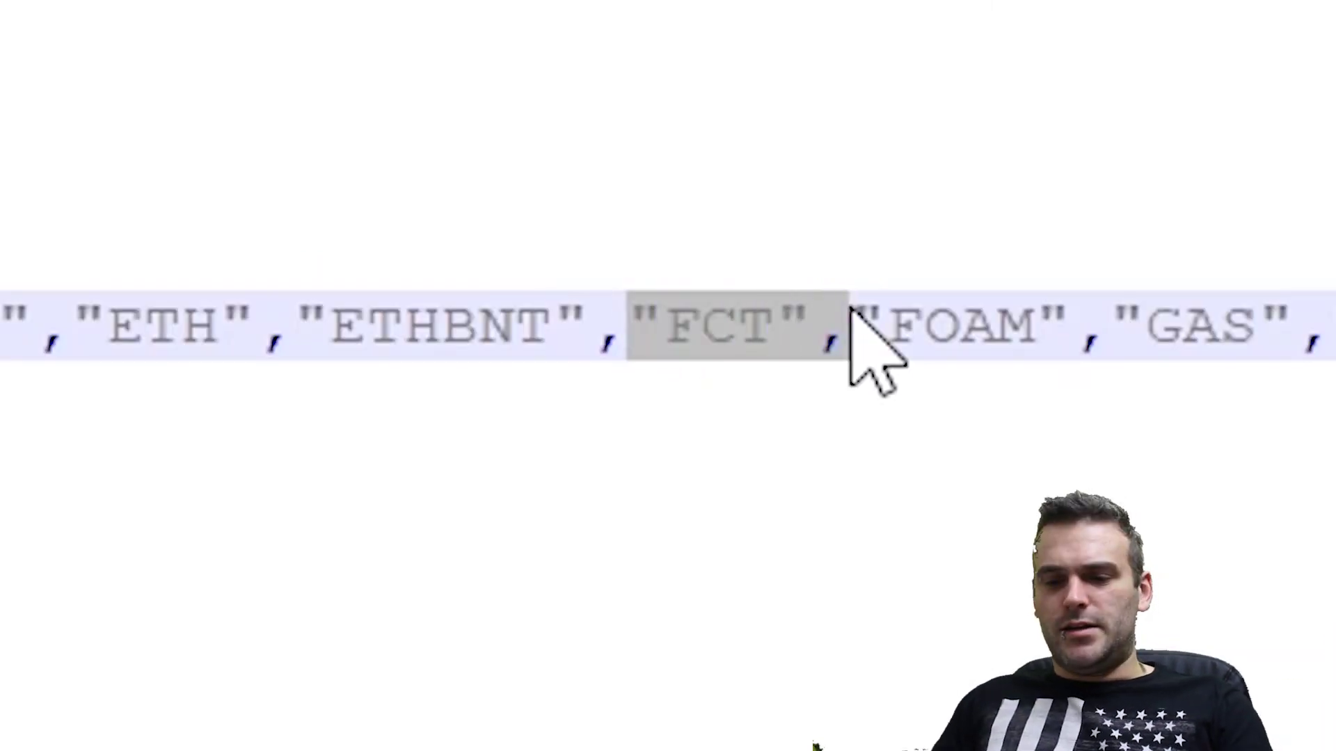
pyautogui.press('Delete')
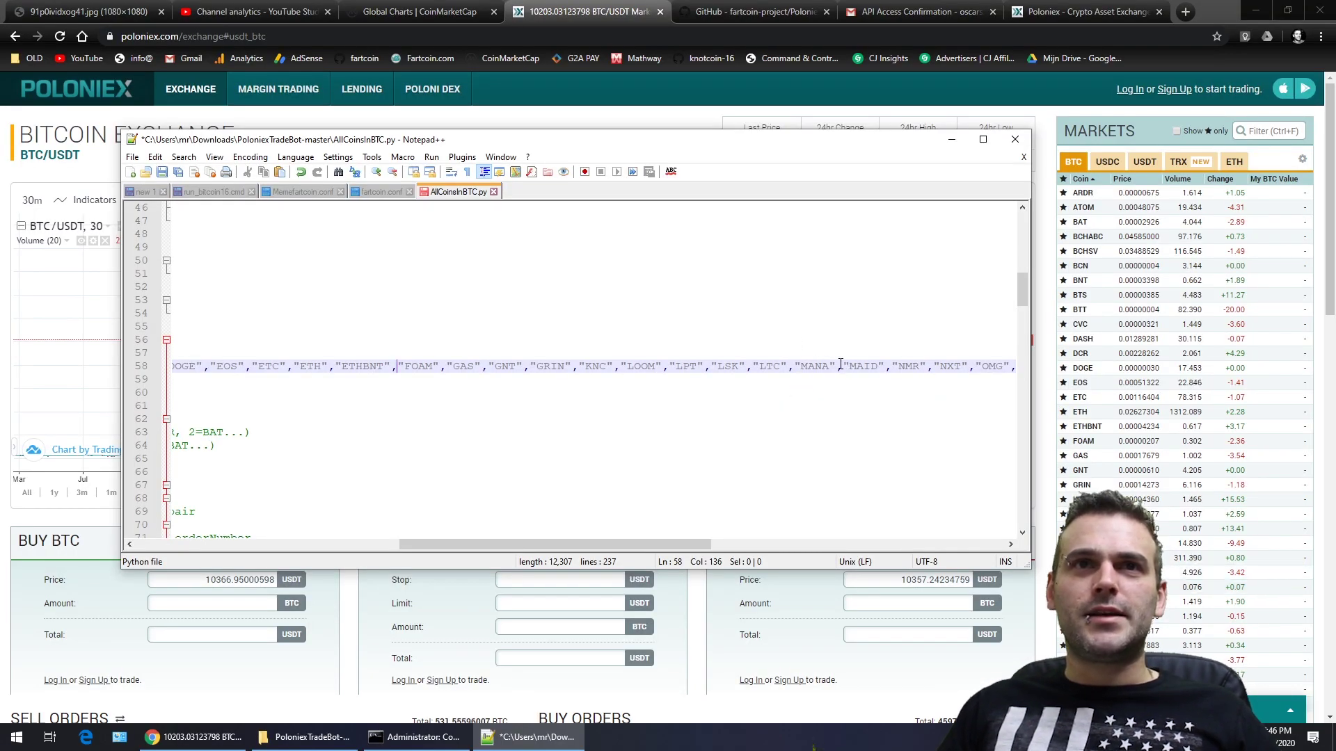
pyautogui.press('Delete')
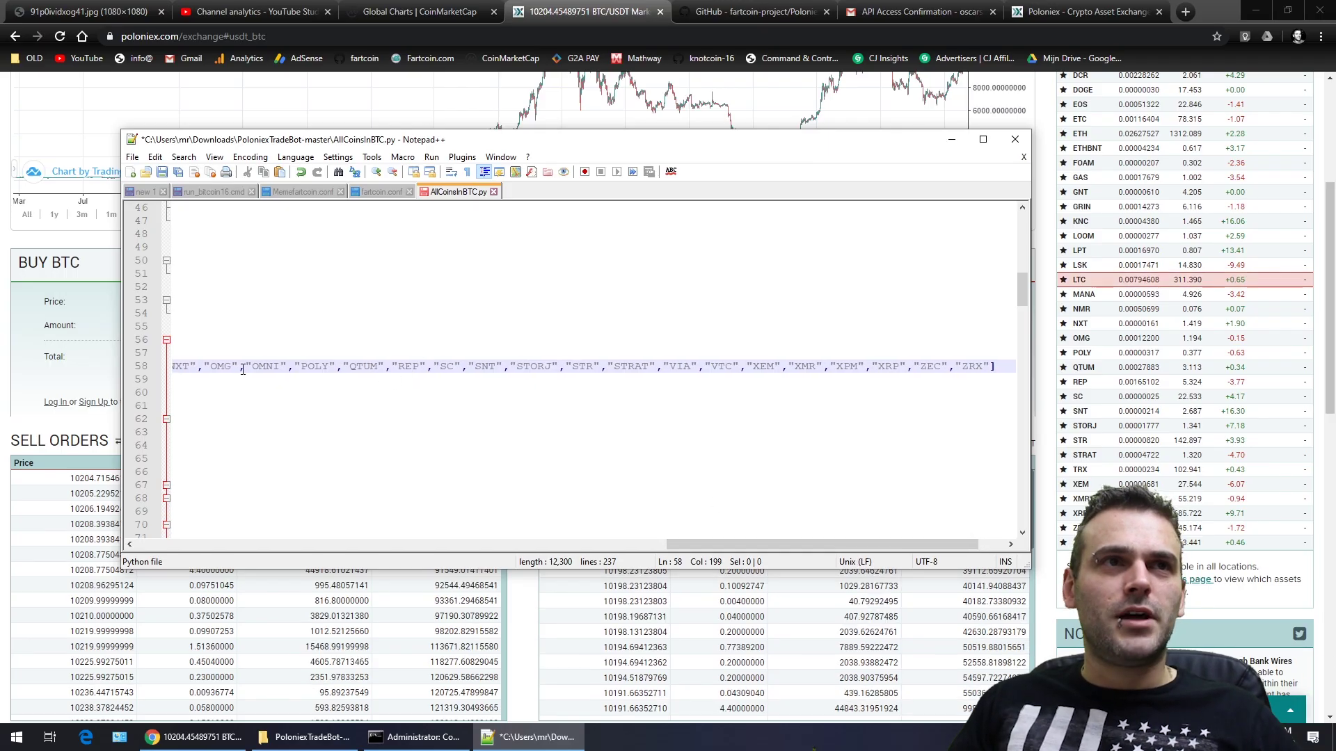
# Step: Delete OMNI, VTC and XPM, change VIA to TRX on line 58, then save AllCoinsInBTC.py
pyautogui.moveTo(242, 367); pyautogui.dragTo(291, 366)
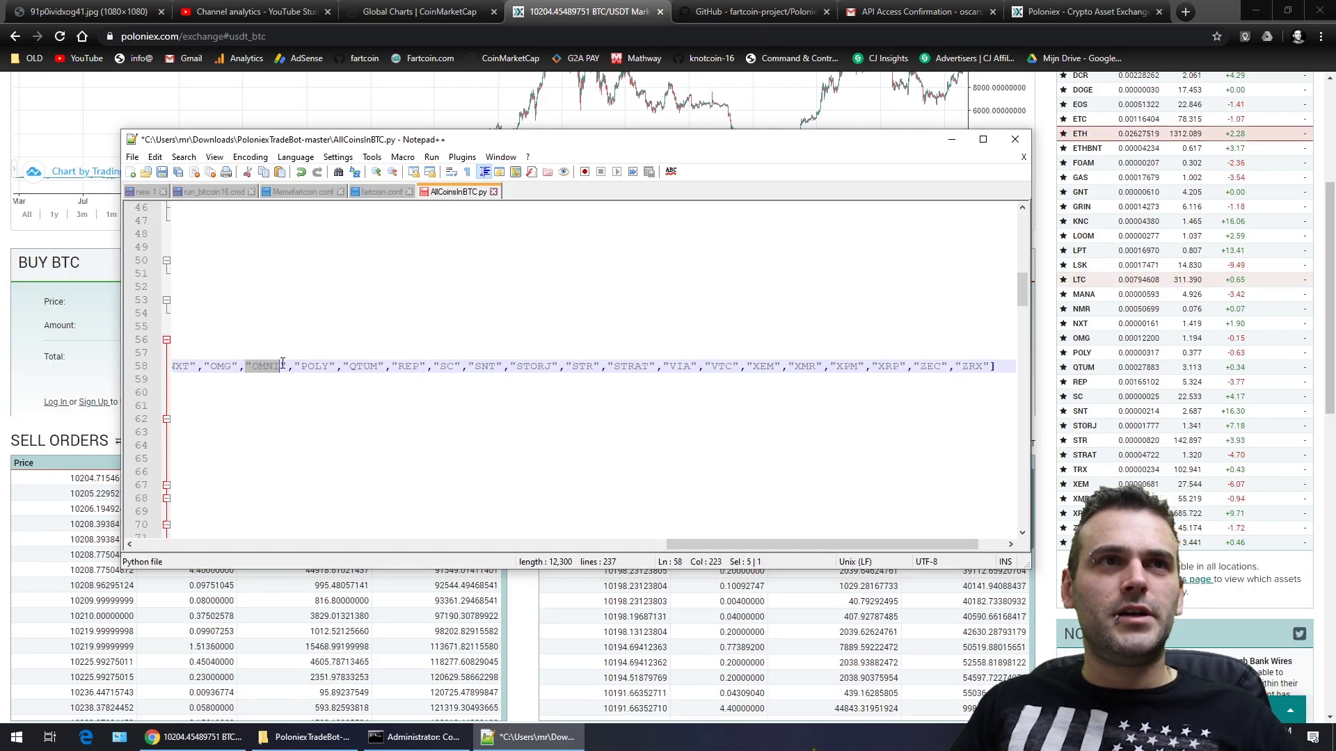
pyautogui.press('Delete')
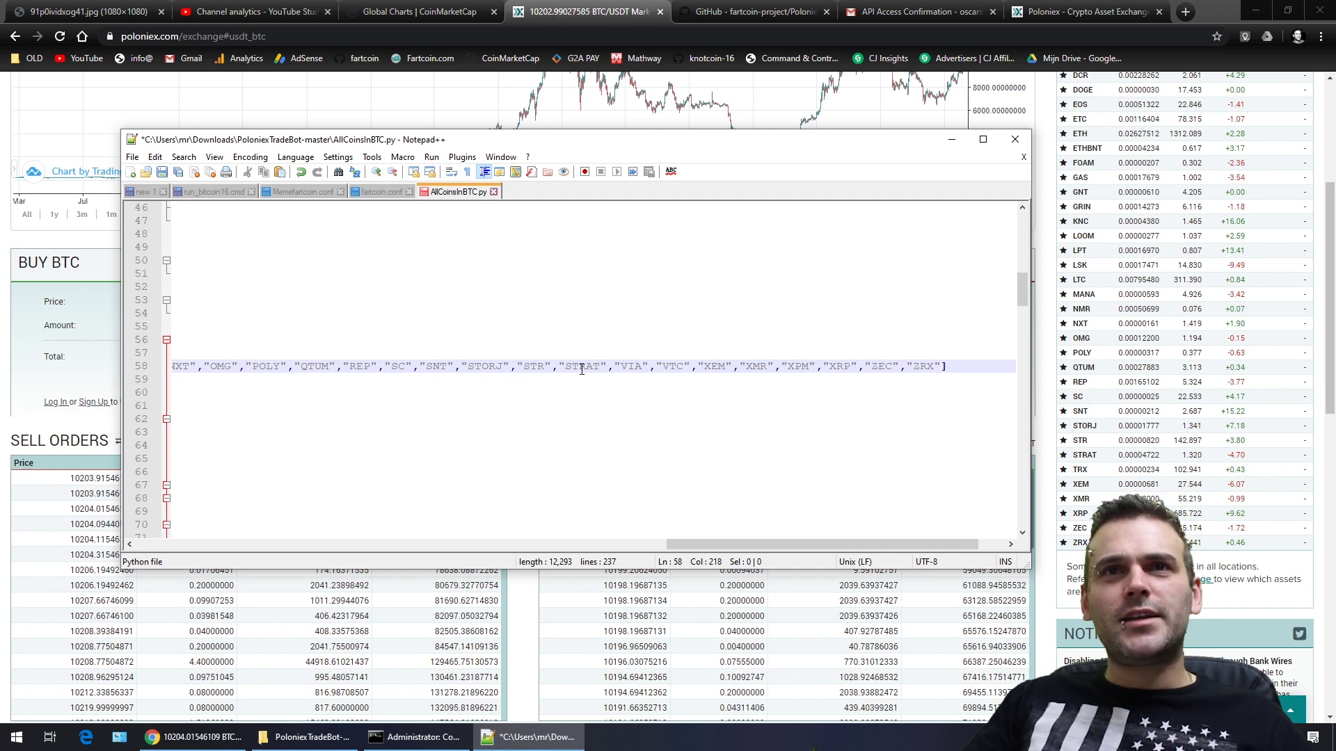
pyautogui.doubleClick(628, 367)
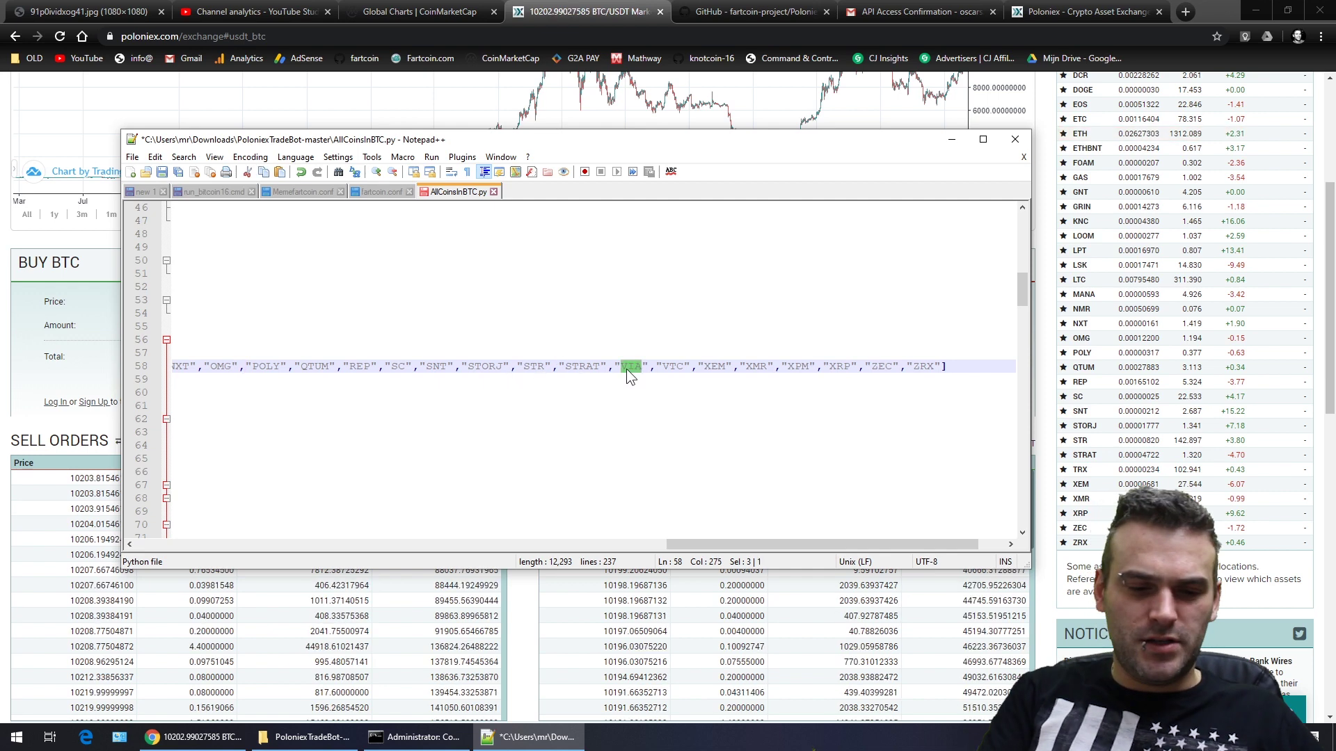
pyautogui.write('TRX')
pyautogui.moveTo(648, 367); pyautogui.dragTo(660, 369)
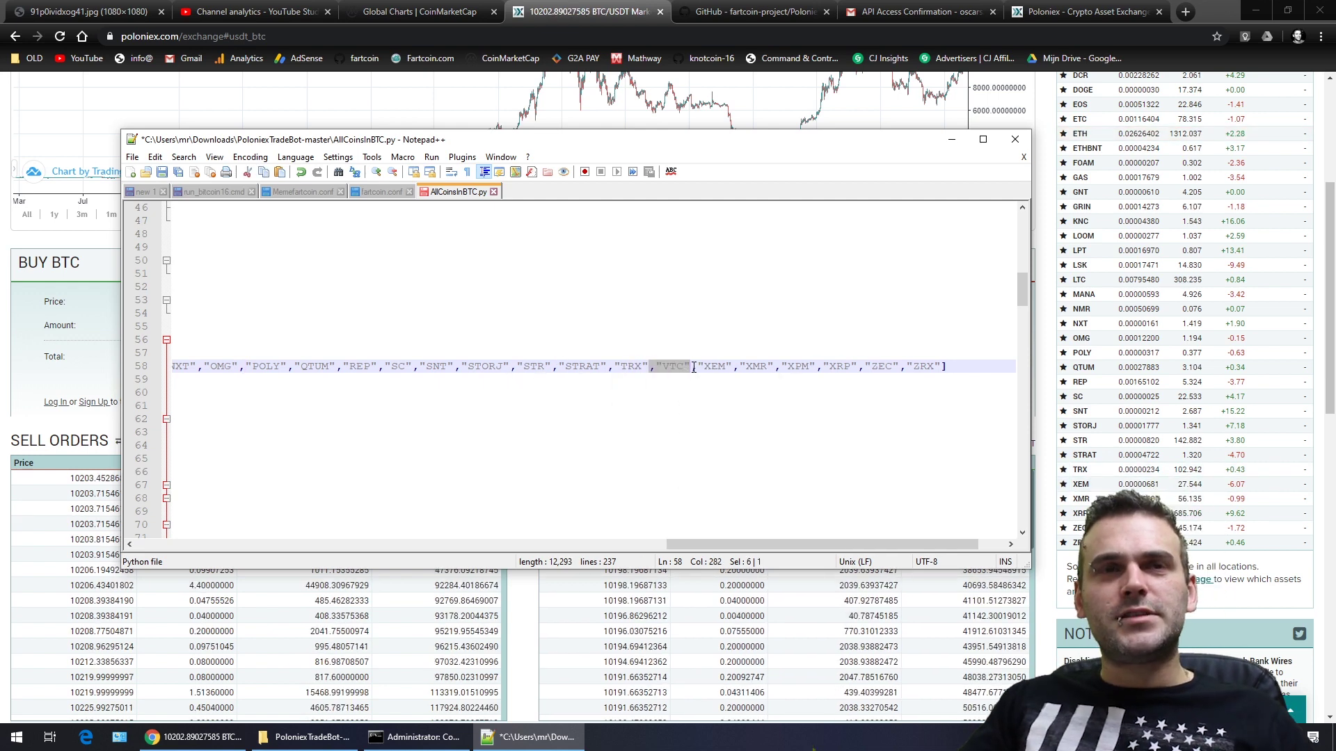
pyautogui.click(755, 367)
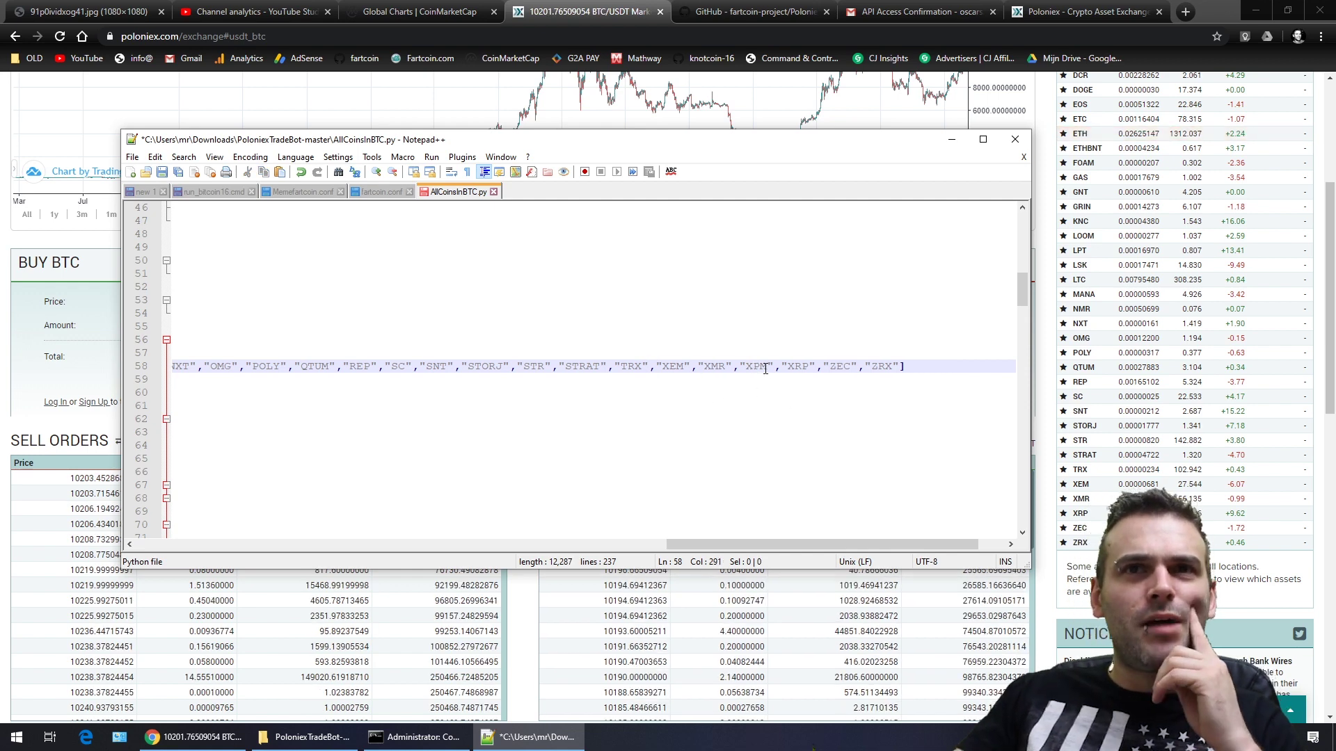
pyautogui.moveTo(740, 367); pyautogui.dragTo(764, 367)
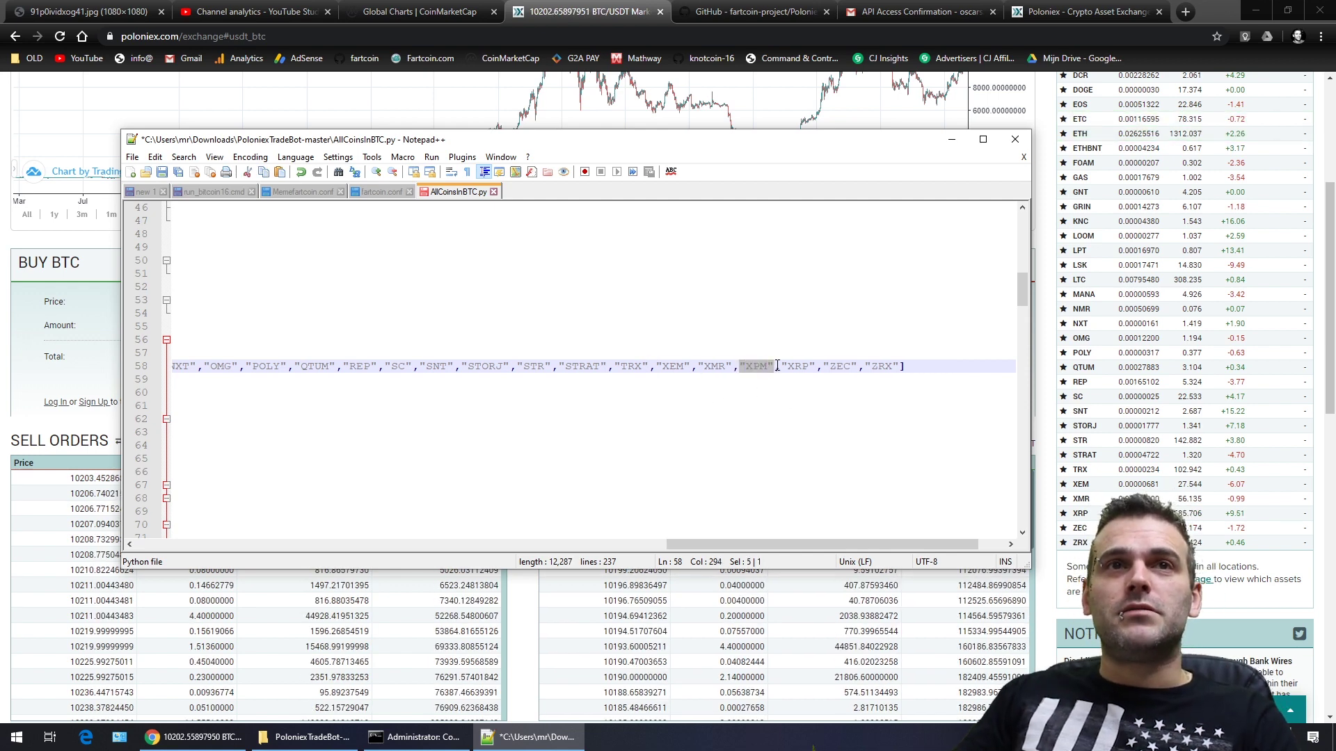
pyautogui.press('Delete')
pyautogui.press('Delete')
pyautogui.moveTo(803, 545); pyautogui.dragTo(251, 526)
pyautogui.hotkey('ctrl', 's')
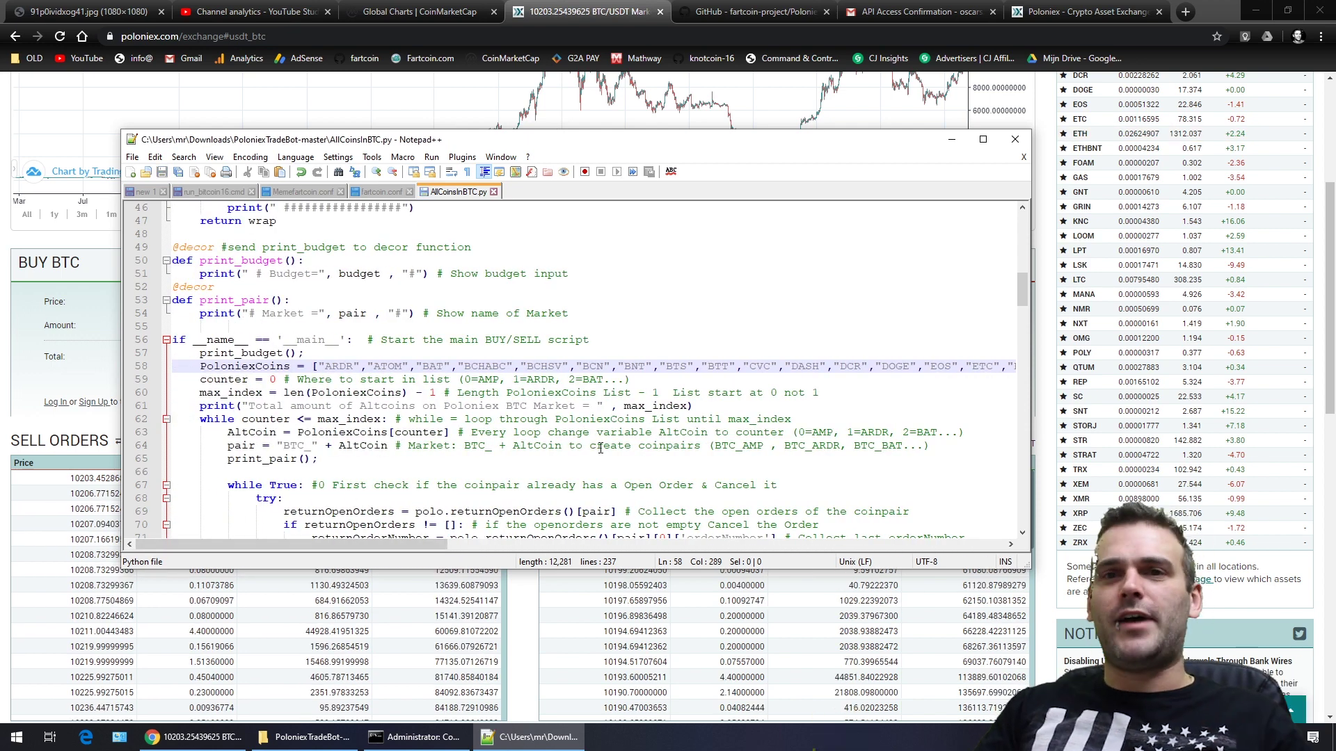
# Step: Scroll up through the setup notes and check the 0.001 default budget on line 21
pyautogui.scroll(1, 512, 364)
pyautogui.scroll(10, 536, 389)
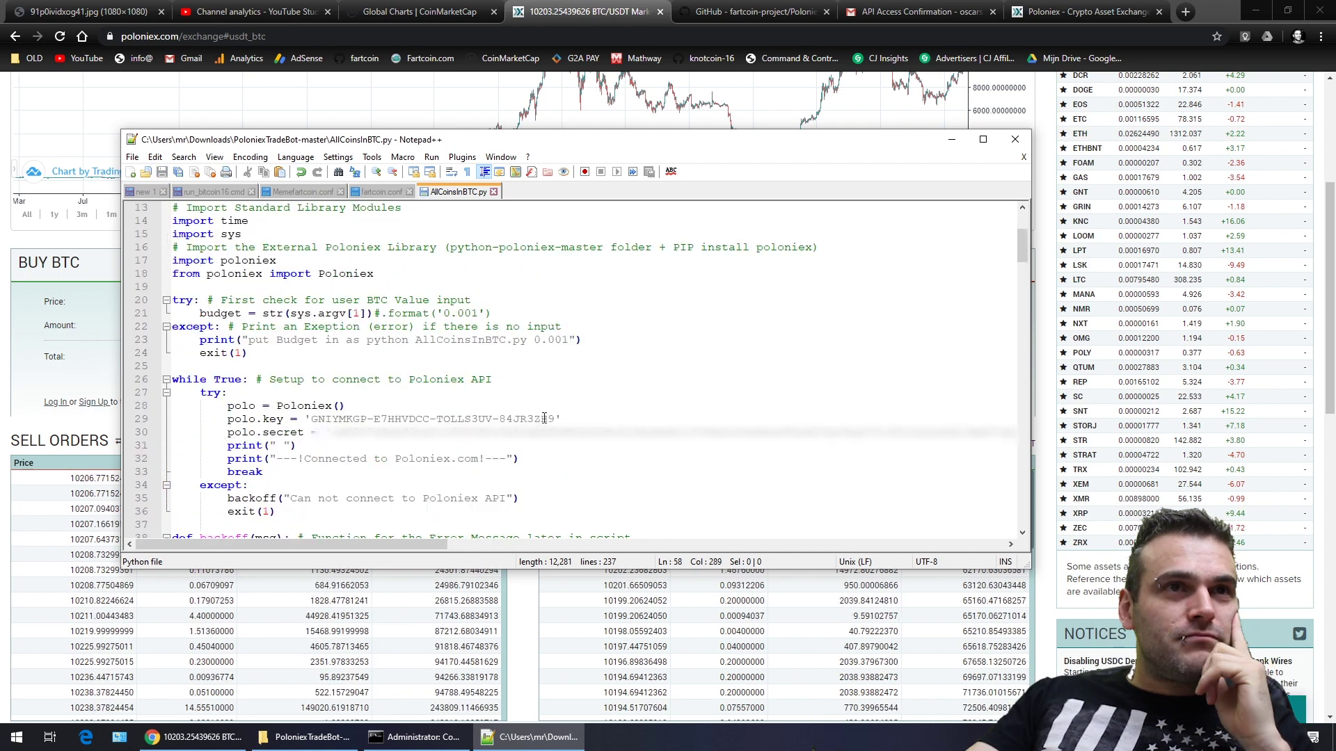
pyautogui.scroll(1, 573, 354)
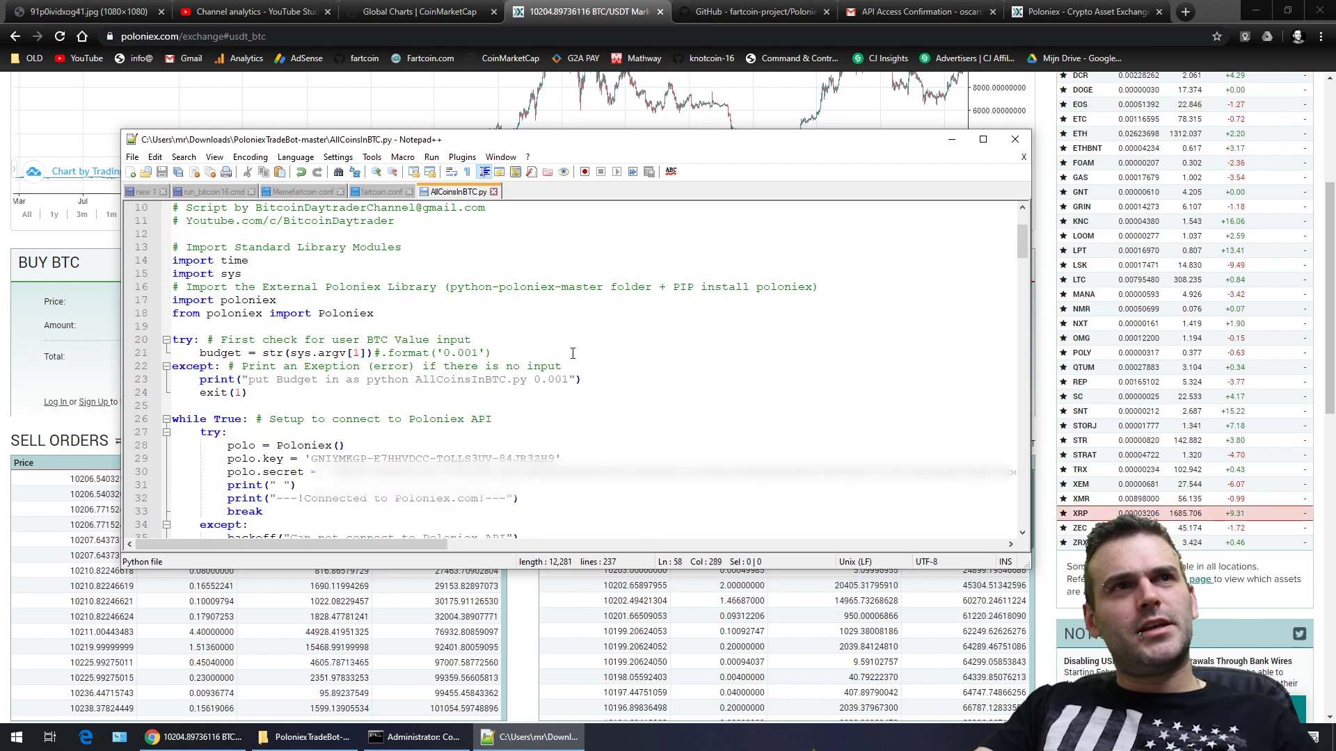
pyautogui.click(573, 353)
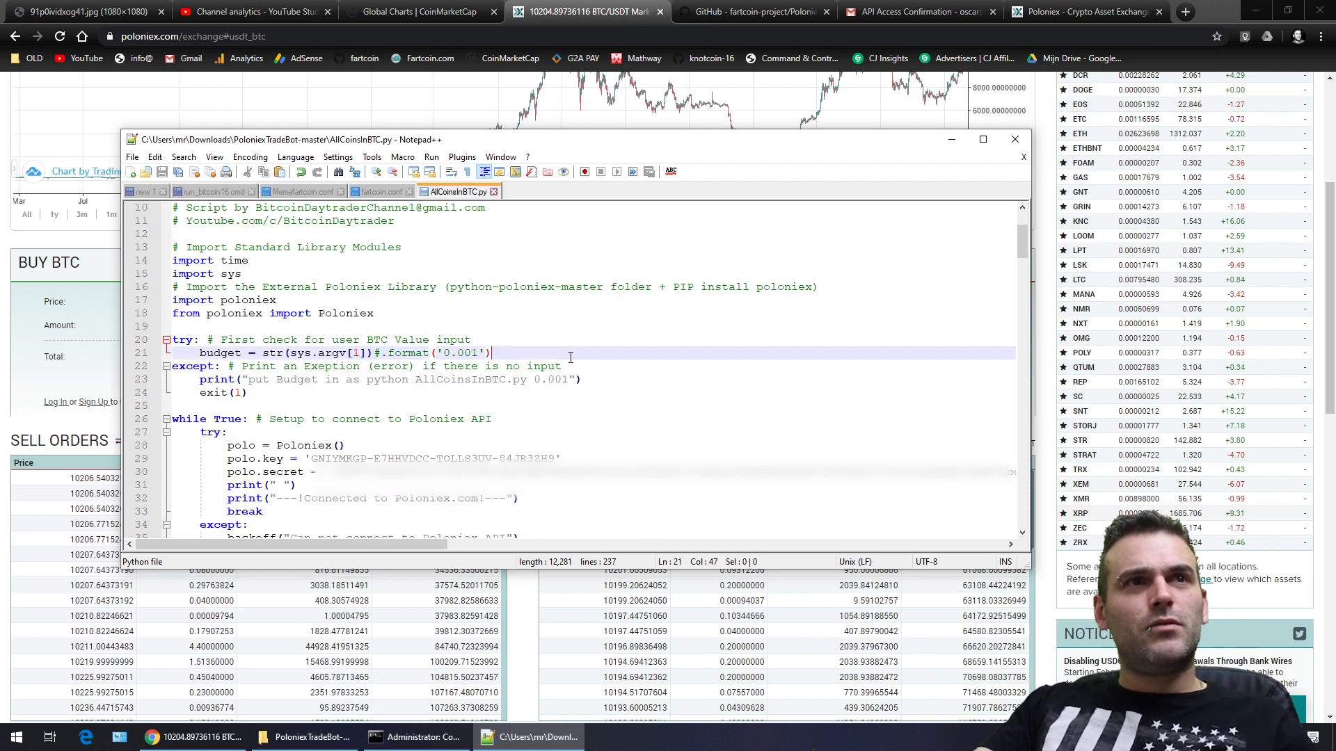
pyautogui.scroll(3, 519, 276)
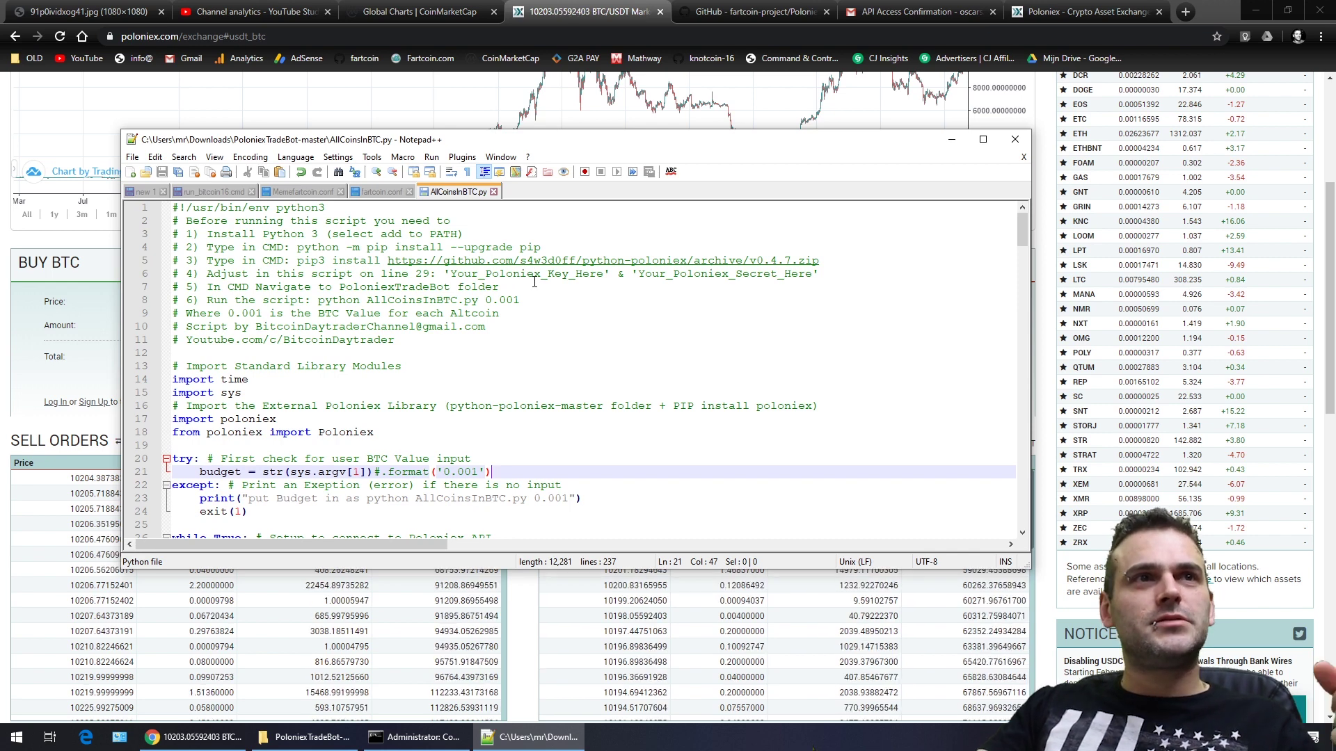
pyautogui.click(423, 737)
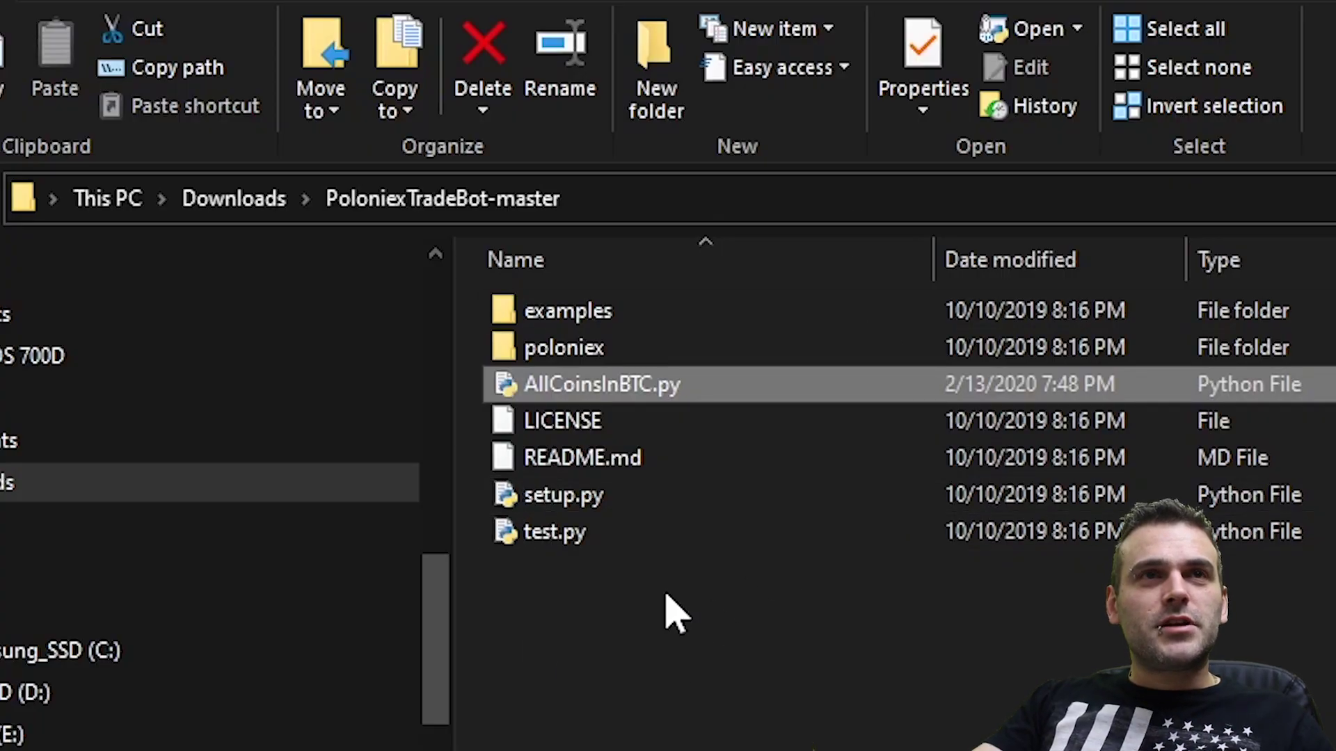
# Step: Select the full PoloniexTradeBot-master folder path in the Explorer address bar for copying
pyautogui.click(671, 221)
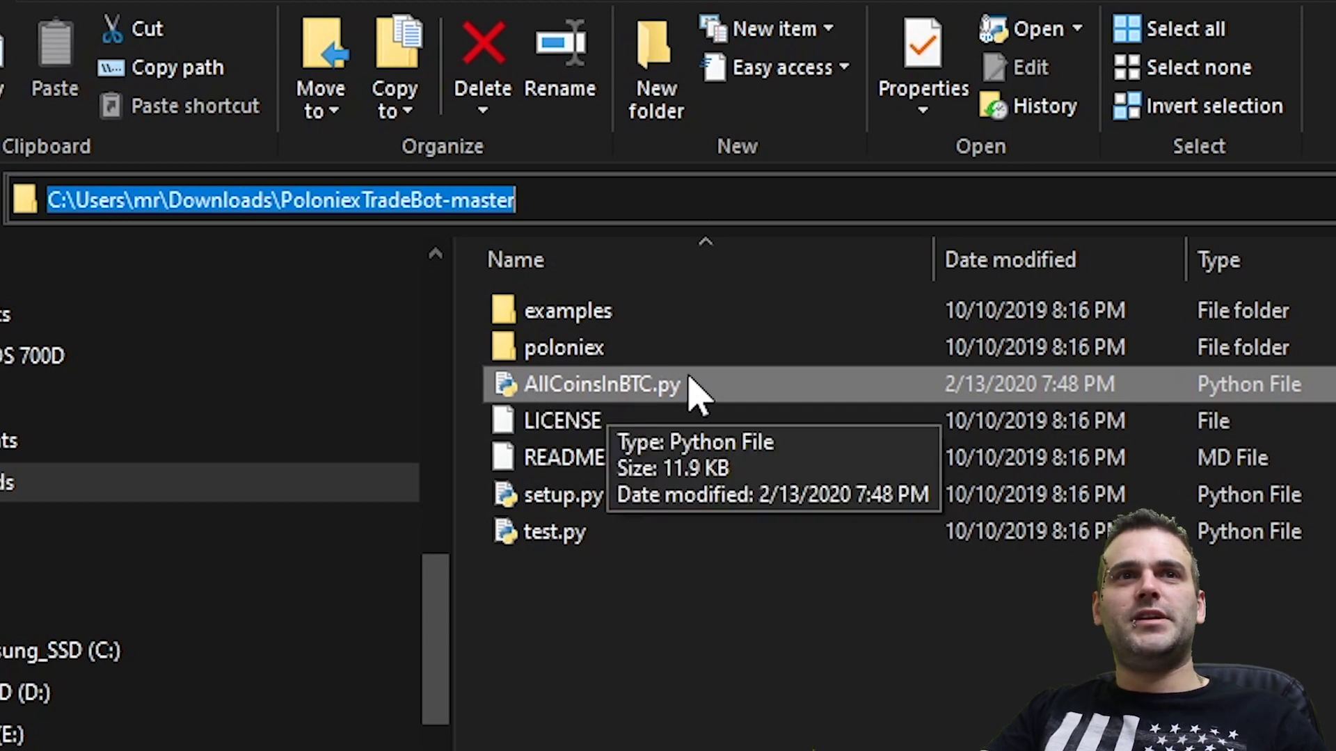
pyautogui.click(583, 208)
pyautogui.hotkey('ctrl', 'a')
pyautogui.hotkey('ctrl', 'c')
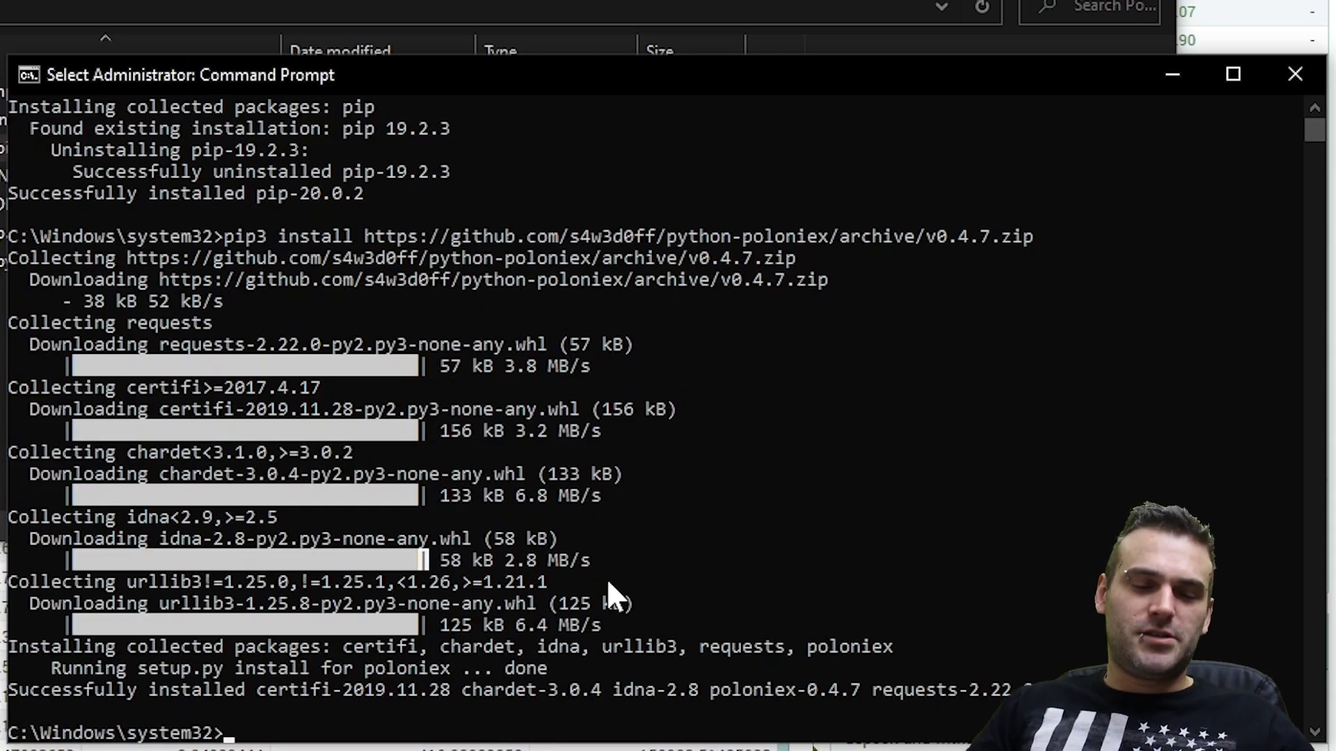
# Step: Change the Command Prompt directory to the pasted PoloniexTradeBot-master path with cd
pyautogui.write('cd')
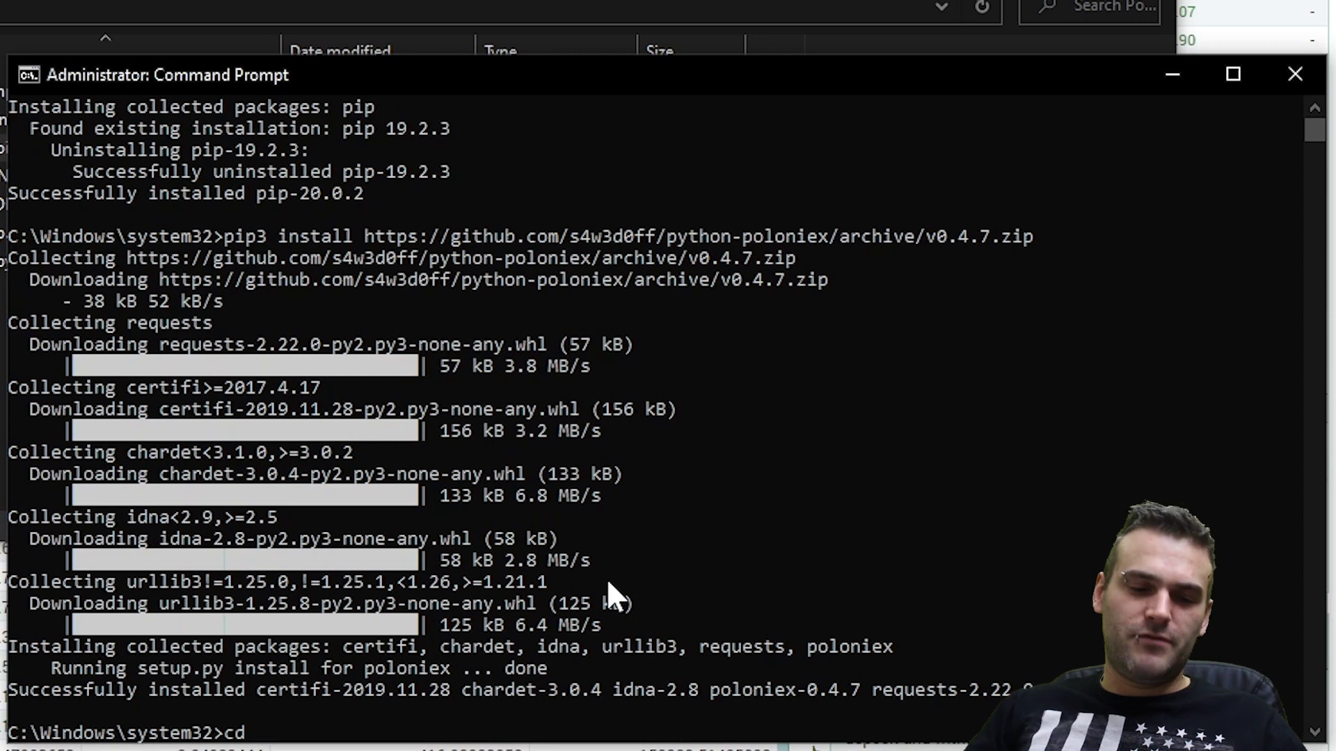
pyautogui.hotkey('ctrl', 'v')
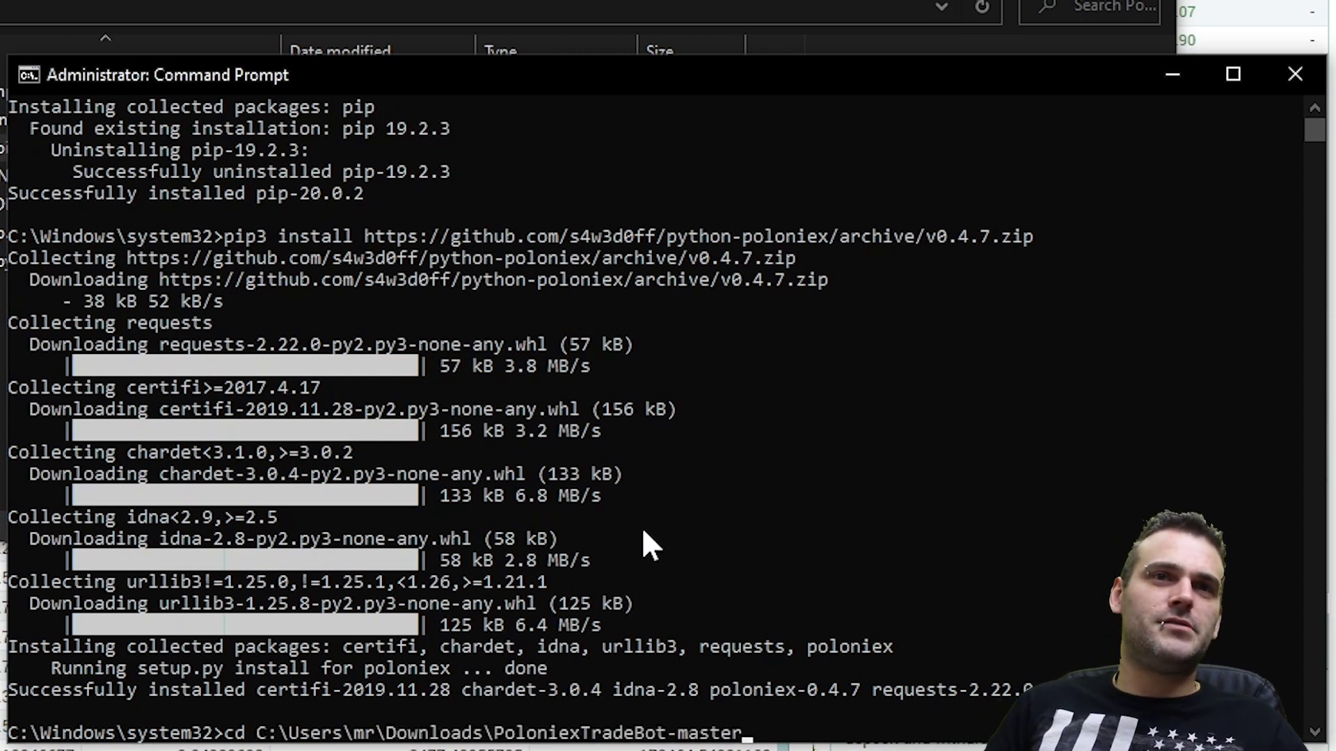
pyautogui.press('Return')
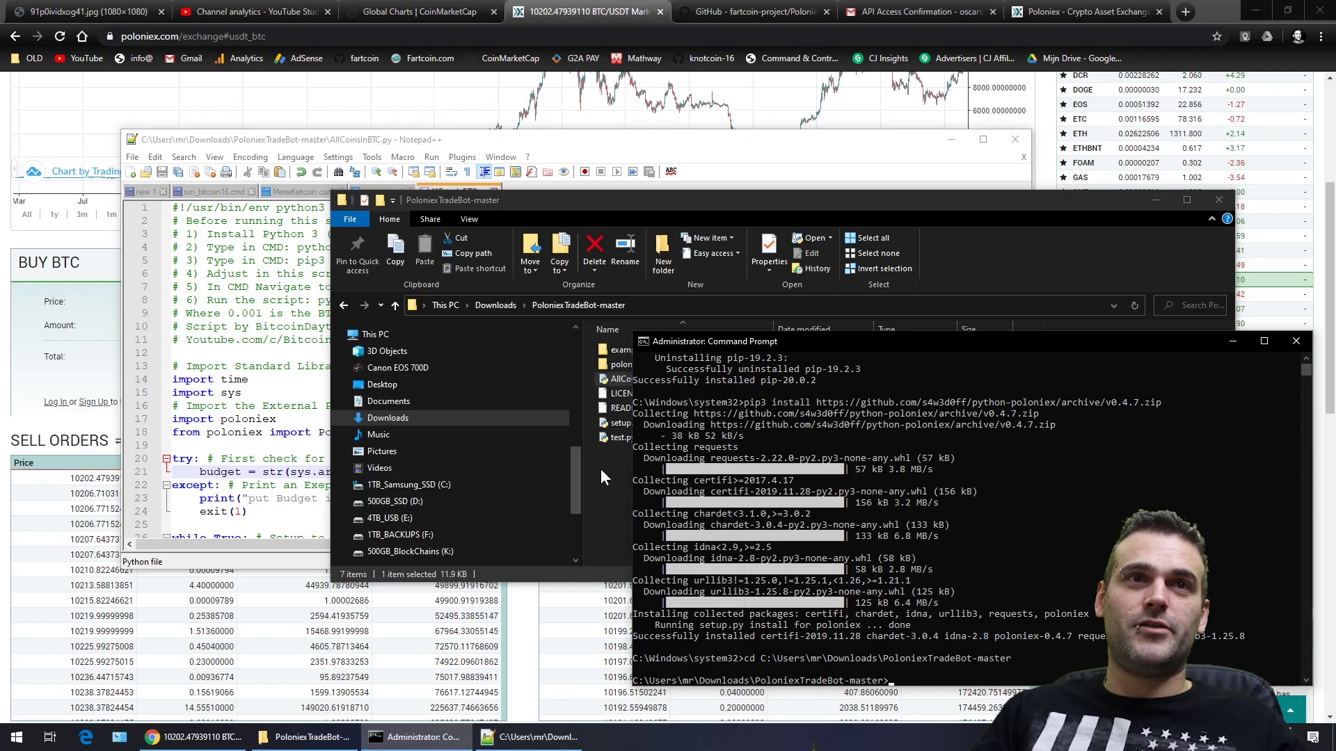
# Step: Select 'python AllCoinsInBTC.py 0.001' on line 8 and close the extra BTC/USDT tab
pyautogui.click(602, 469)
pyautogui.click(800, 633)
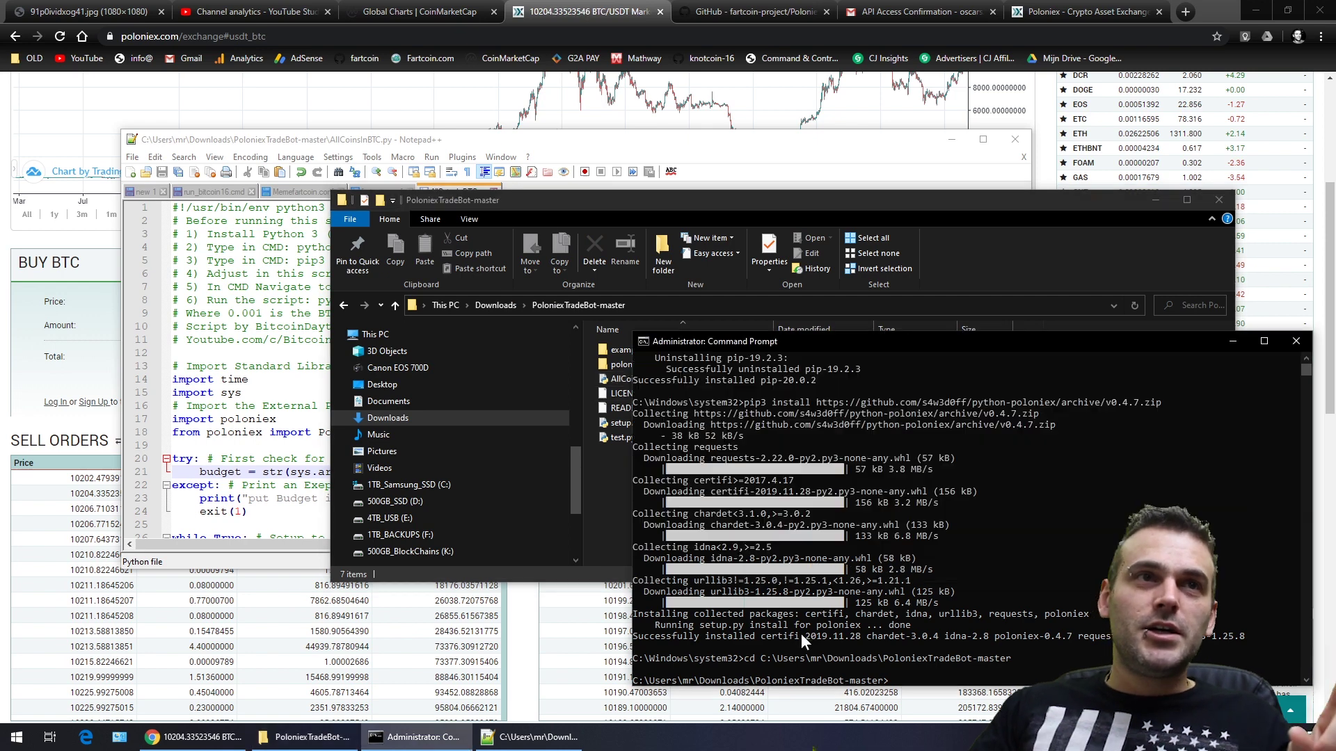
pyautogui.click(311, 316)
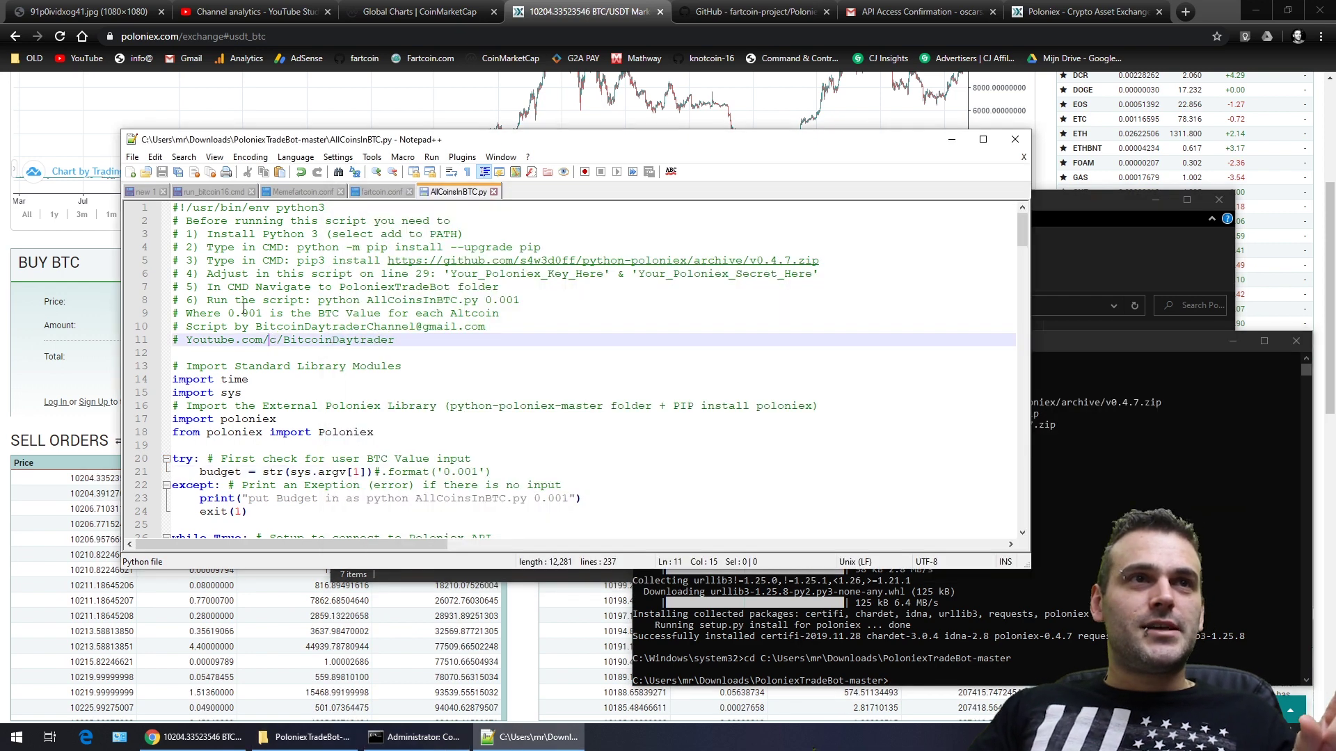
pyautogui.click(321, 300)
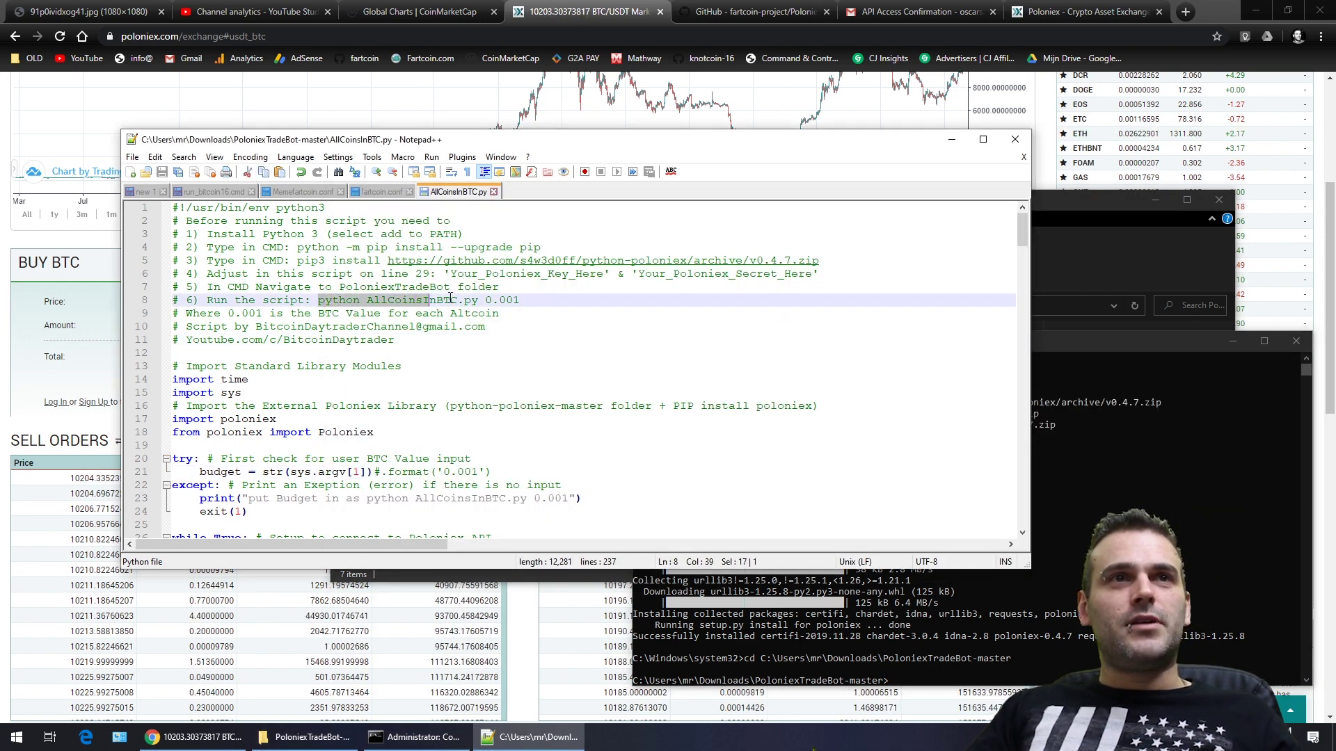
pyautogui.click(403, 300)
pyautogui.moveTo(318, 300); pyautogui.dragTo(519, 300)
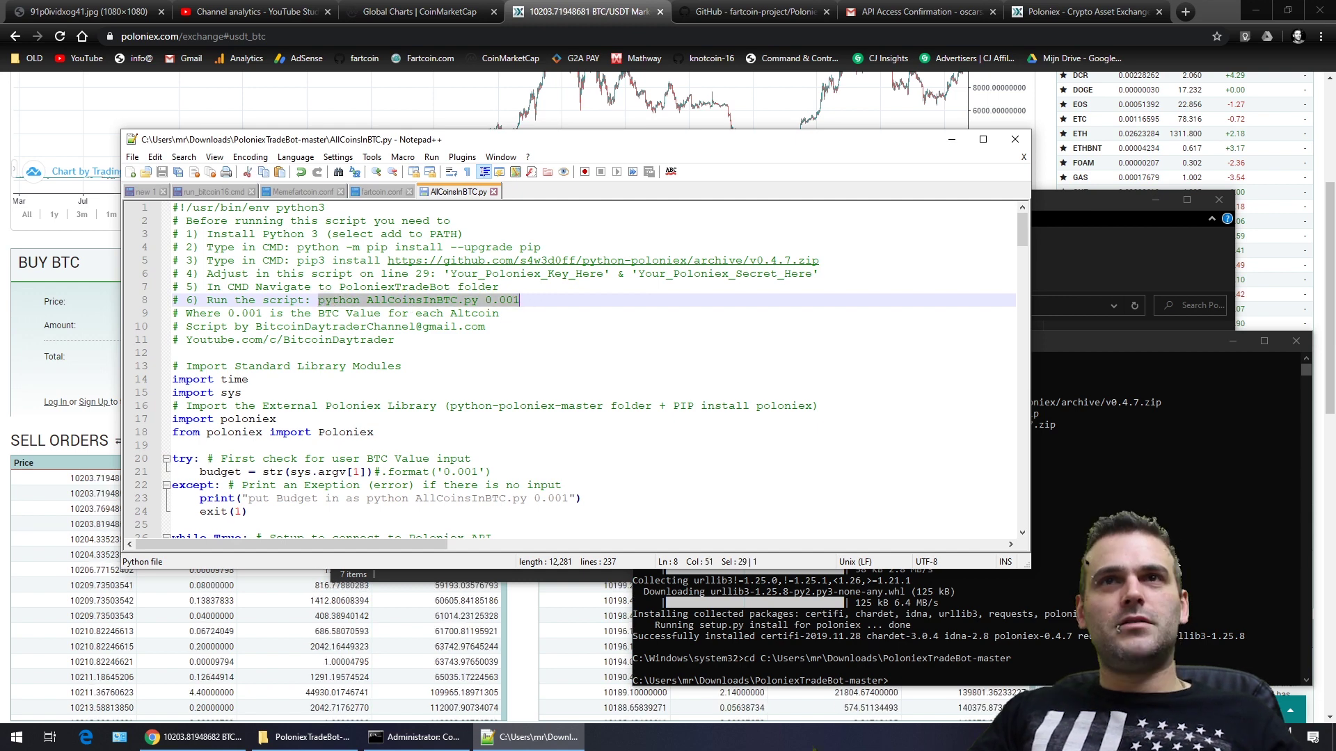
pyautogui.moveTo(1137, 340); pyautogui.dragTo(790, 334)
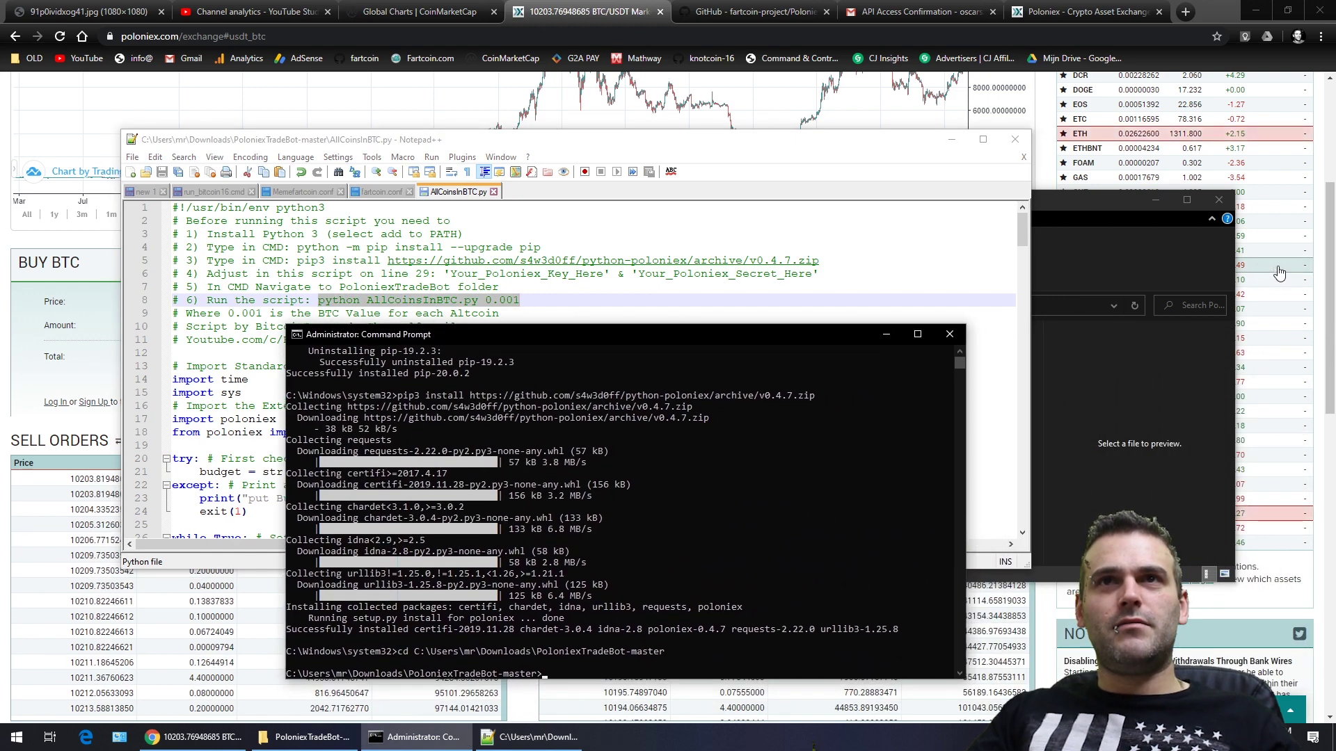
pyautogui.click(659, 11)
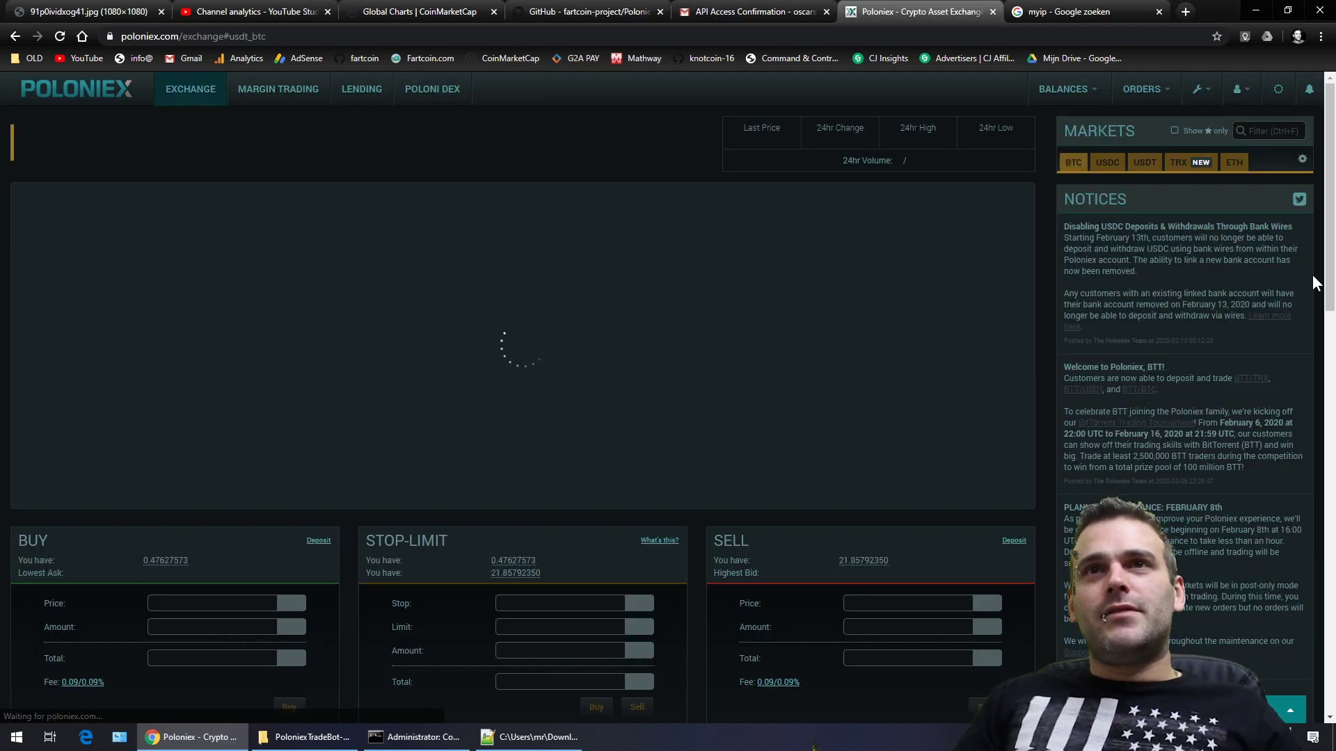
# Step: List the Poloniex BTC markets sorted by your BTC value
pyautogui.click(1302, 160)
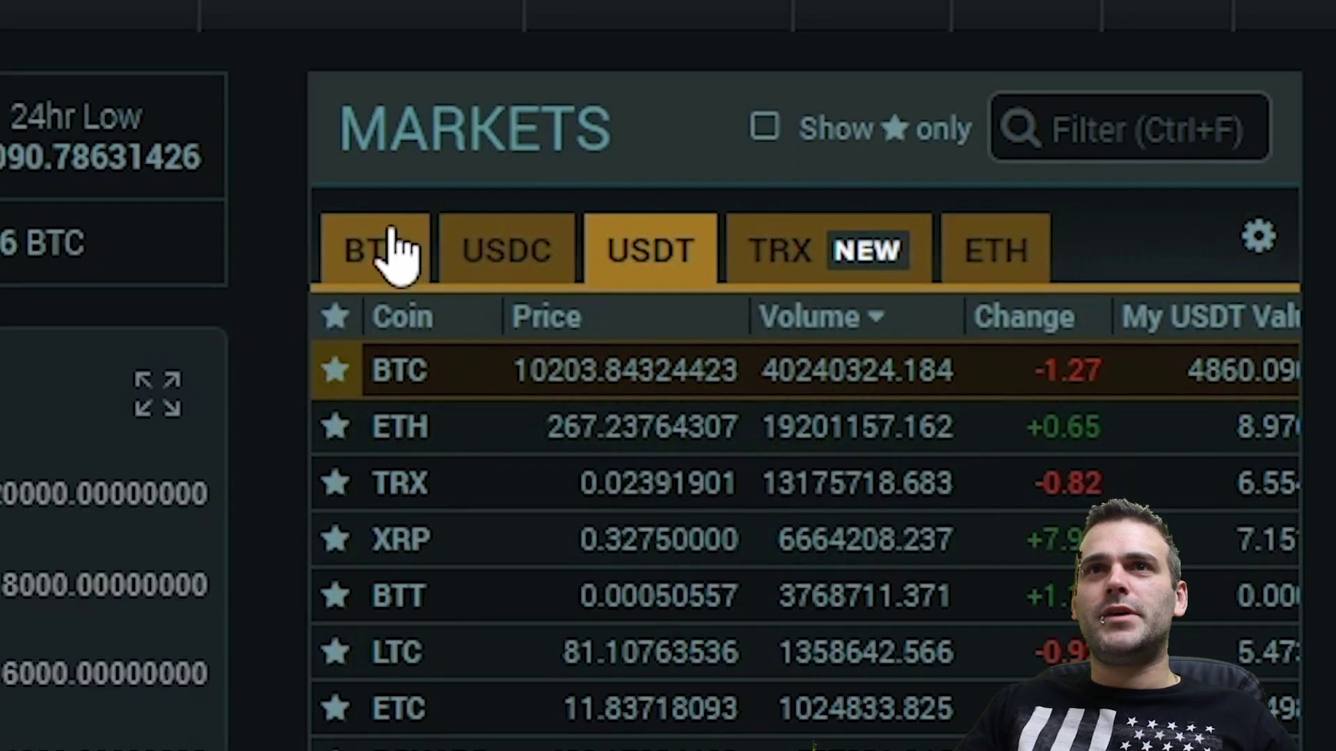
pyautogui.click(1078, 161)
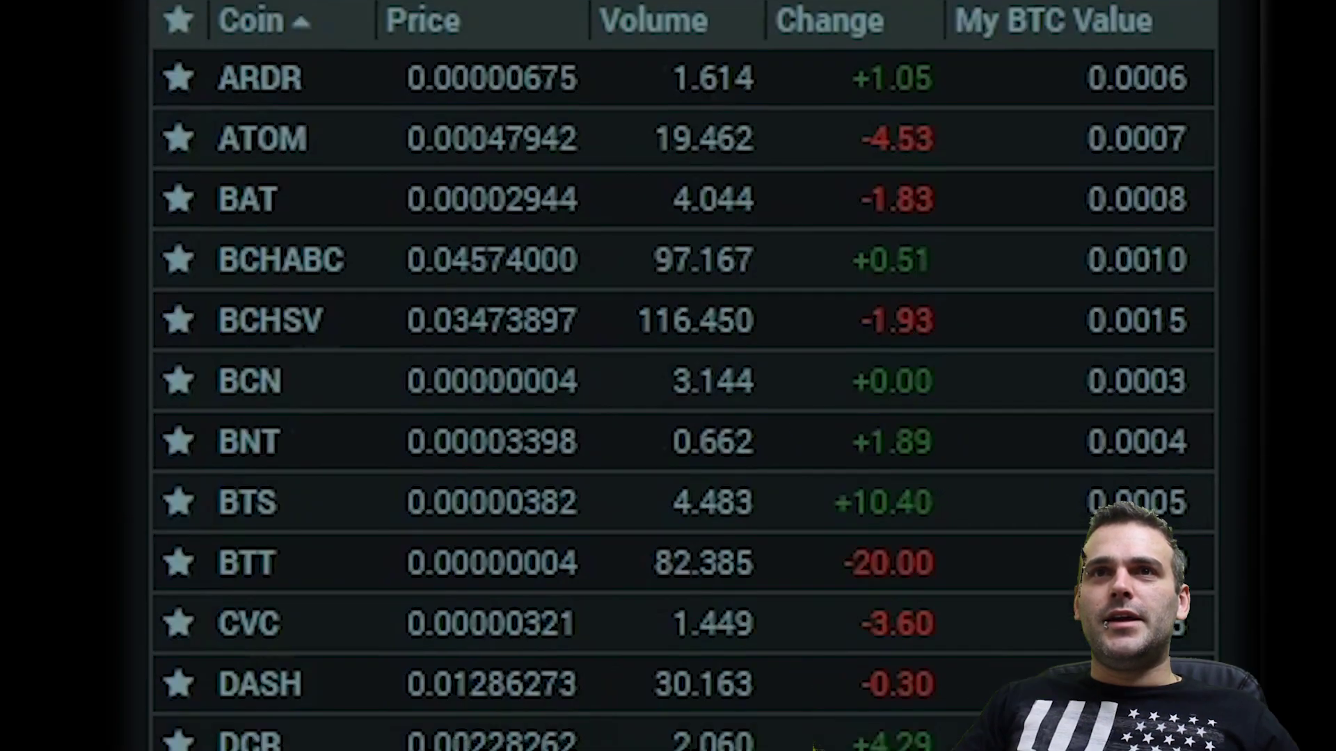
pyautogui.scroll(-15, 1087, 283)
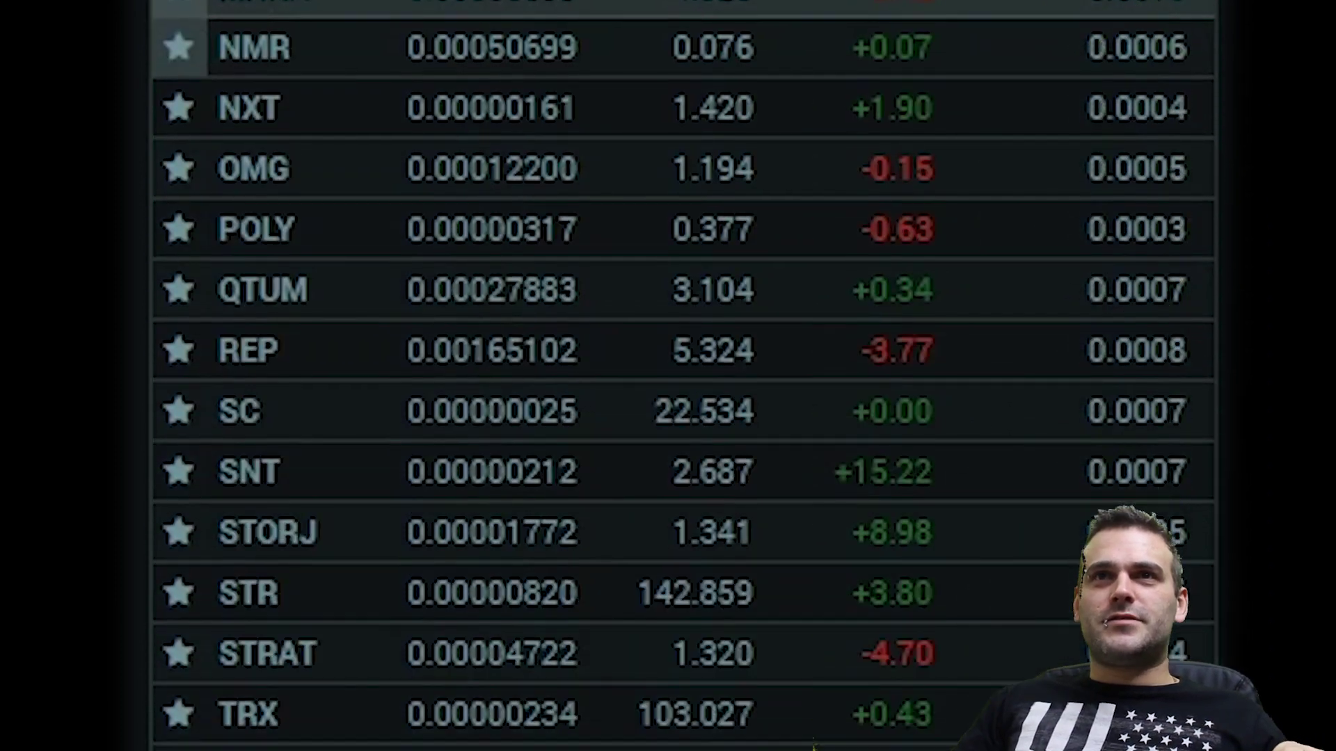
pyautogui.click(1196, 157)
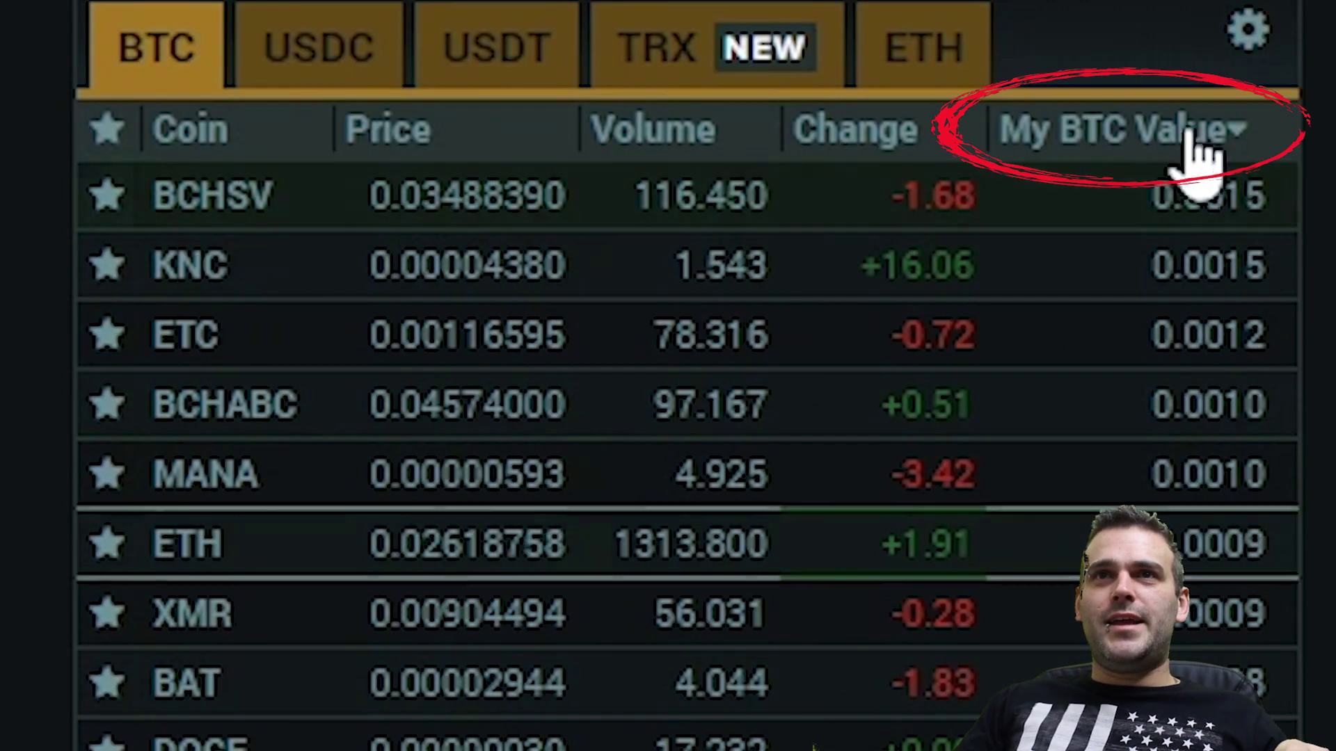
pyautogui.scroll(-10, 1186, 431)
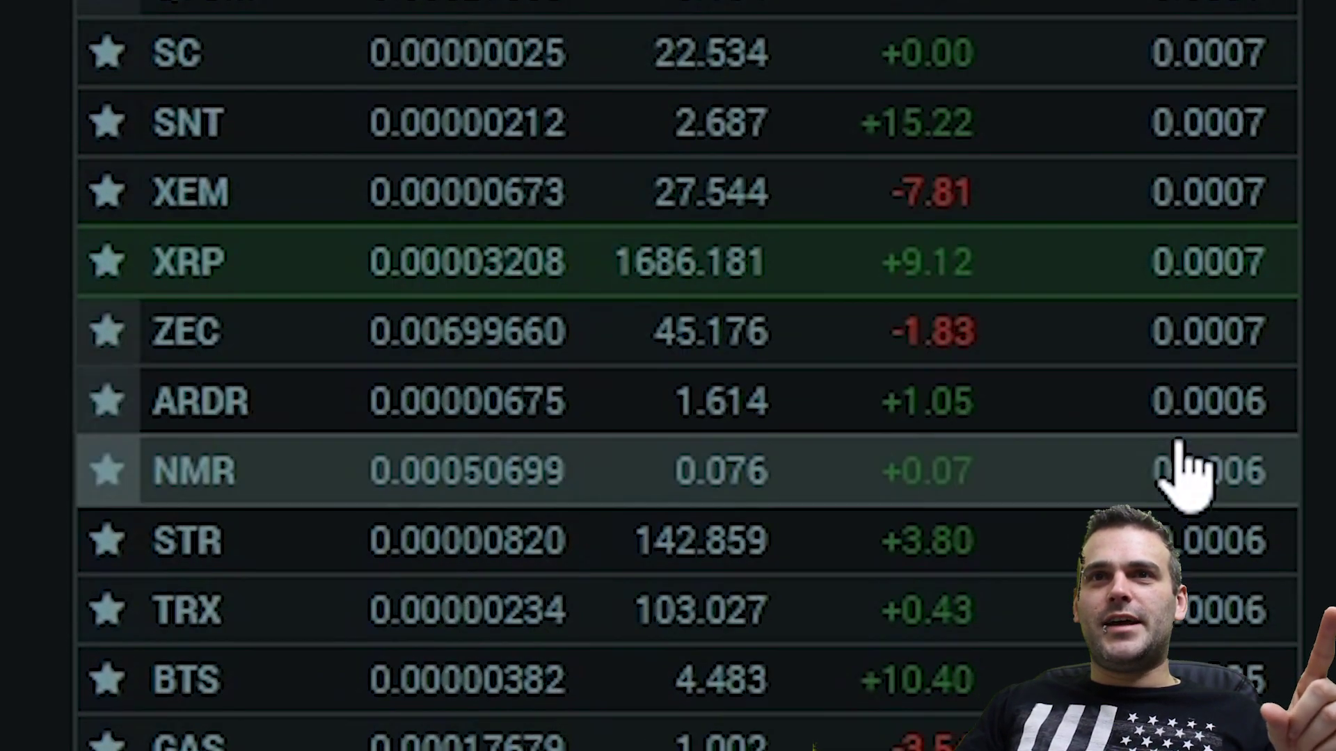
pyautogui.scroll(-10, 1273, 336)
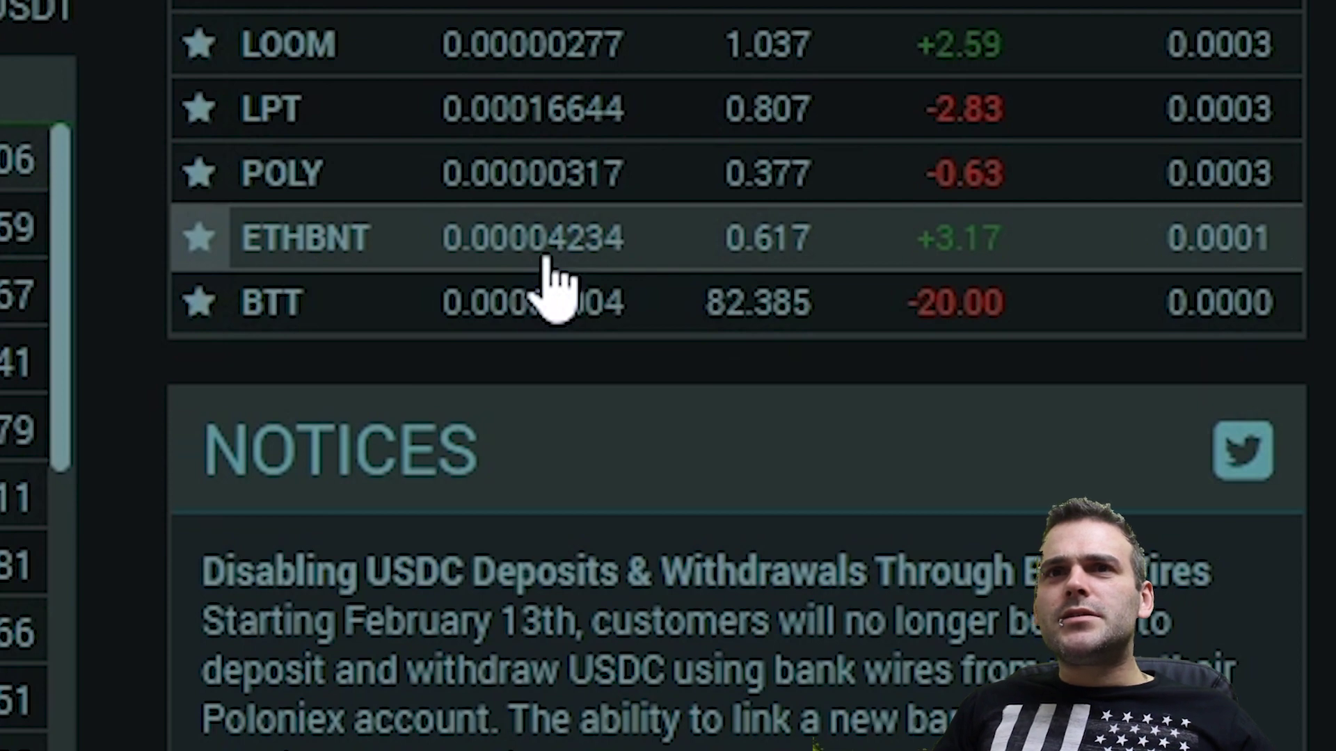
# Step: Open the ETHBNT/BTC exchange page, review its price chart, and type BNT
pyautogui.click(605, 259)
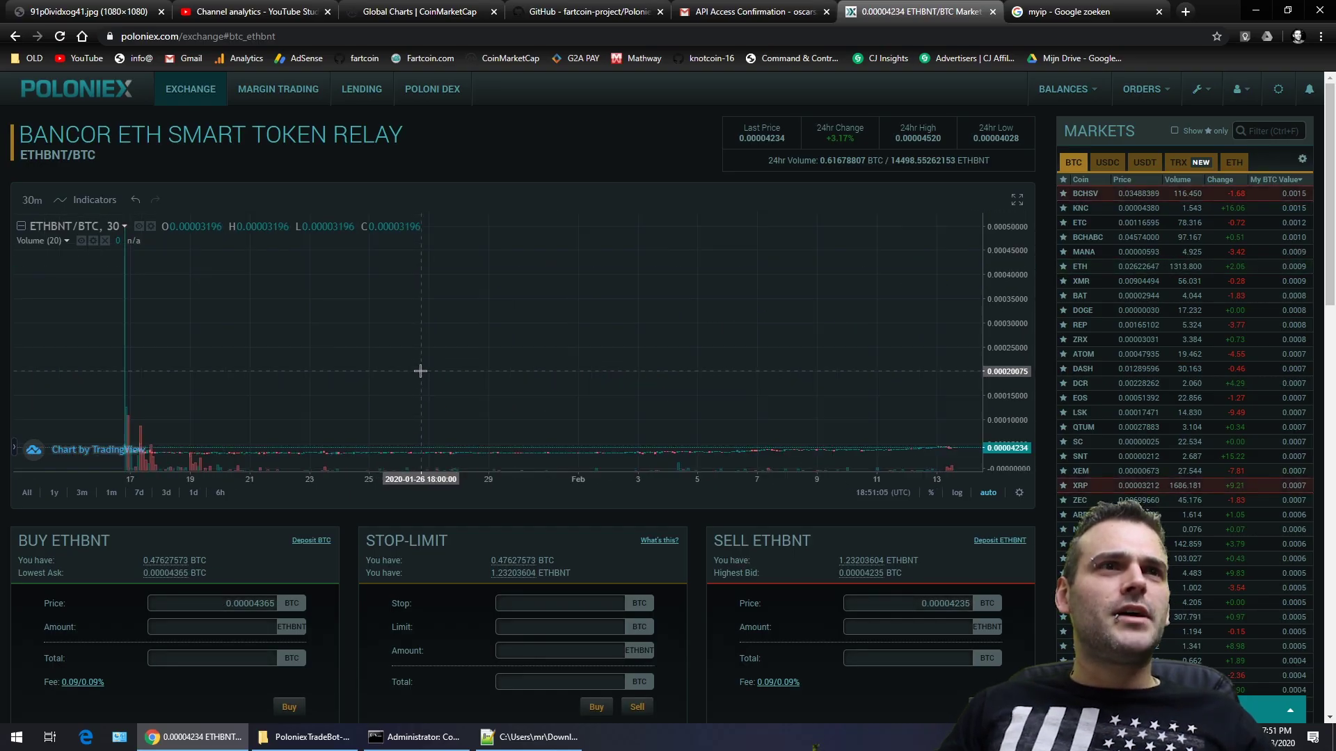
pyautogui.scroll(-8, 425, 369)
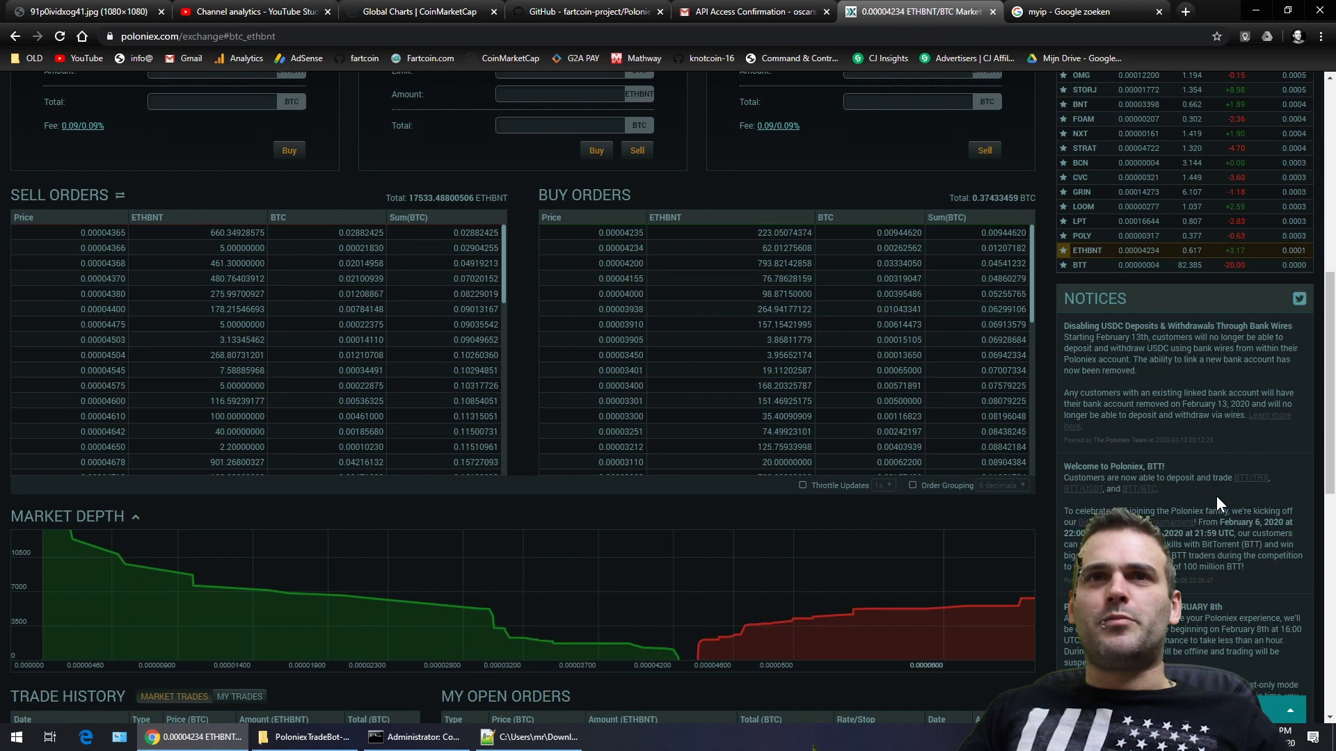
pyautogui.scroll(2, 425, 368)
pyautogui.scroll(-4, 425, 369)
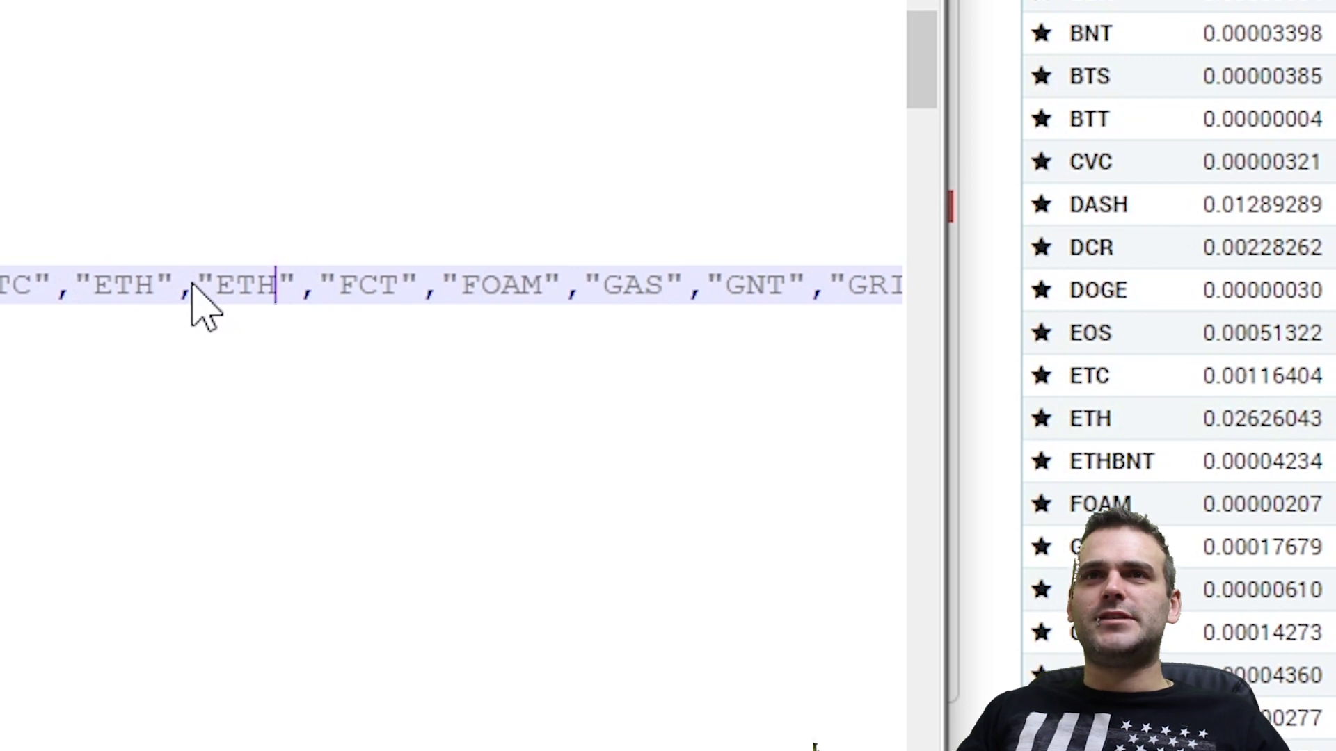
pyautogui.write('BNT')
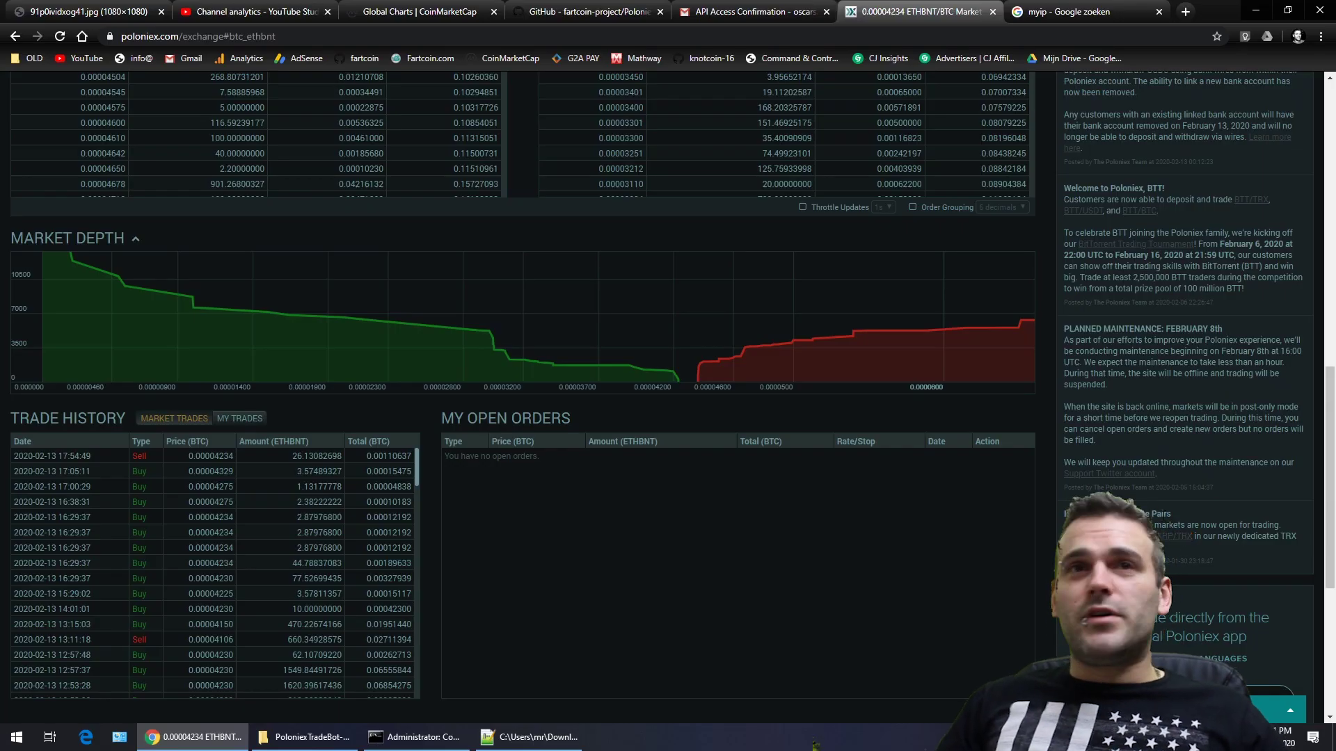
pyautogui.scroll(5, 566, 274)
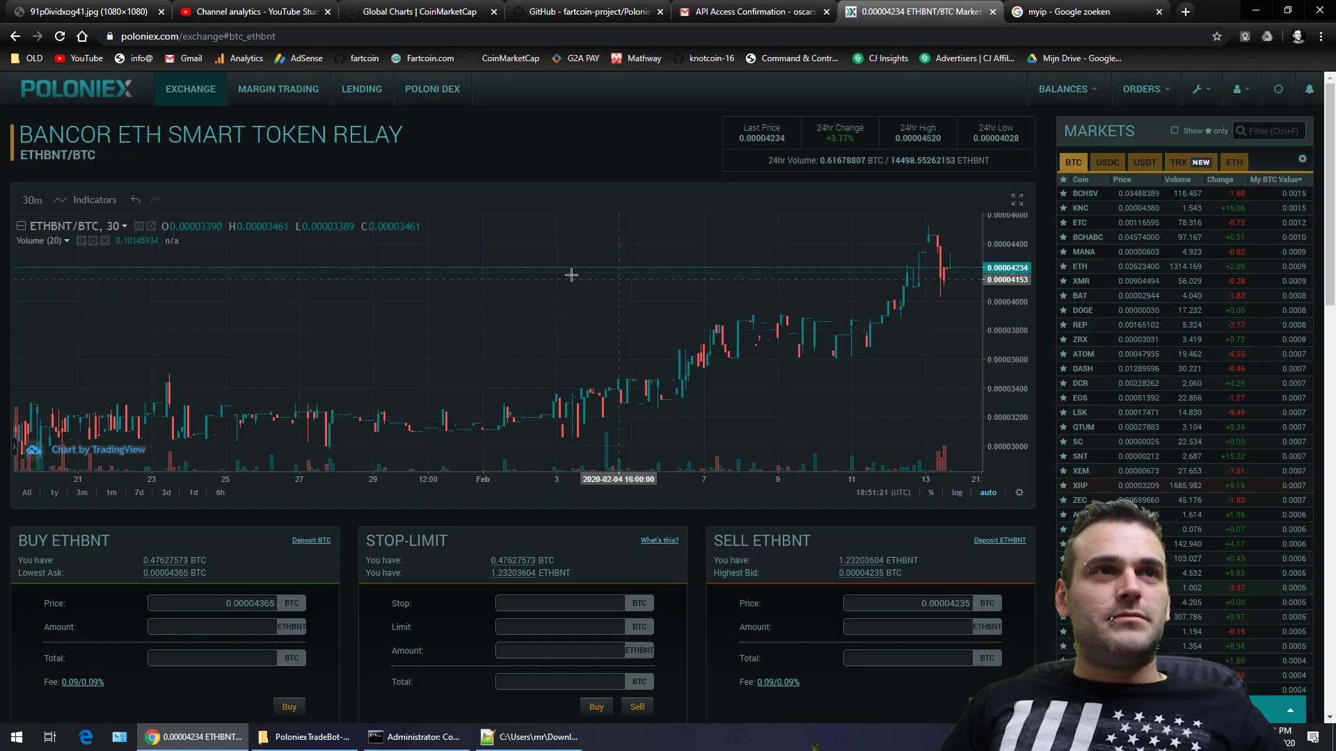
pyautogui.scroll(3, 715, 307)
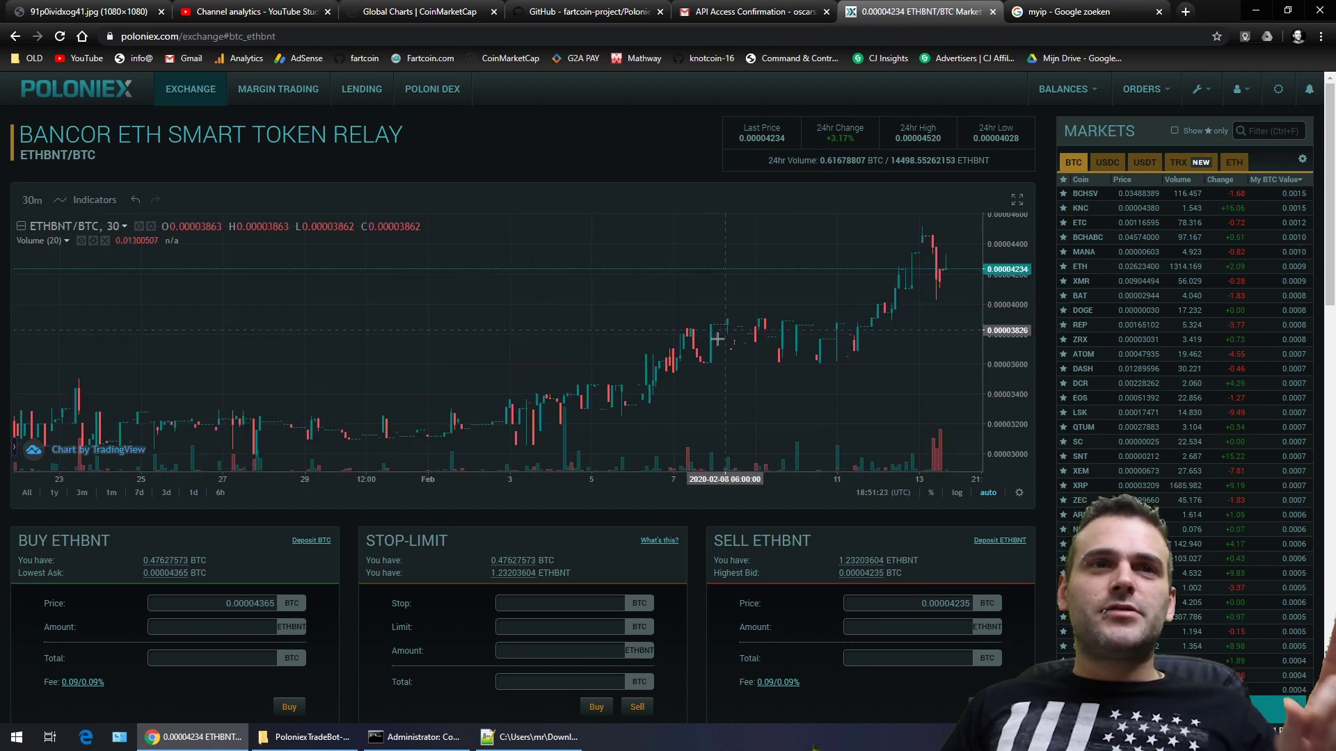
# Step: Clear the prompt and list the PoloniexTradeBot-master folder contents with dir
pyautogui.click(416, 737)
pyautogui.press('BackSpace')
pyautogui.press('BackSpace')
pyautogui.press('BackSpace')
pyautogui.press('BackSpace')
pyautogui.press('BackSpace')
pyautogui.press('BackSpace')
pyautogui.press('BackSpace')
pyautogui.press('BackSpace')
pyautogui.press('BackSpace')
pyautogui.press('BackSpace')
pyautogui.press('BackSpace')
pyautogui.press('BackSpace')
pyautogui.press('BackSpace')
pyautogui.press('BackSpace')
pyautogui.press('BackSpace')
pyautogui.press('BackSpace')
pyautogui.press('BackSpace')
pyautogui.press('BackSpace')
pyautogui.press('BackSpace')
pyautogui.press('BackSpace')
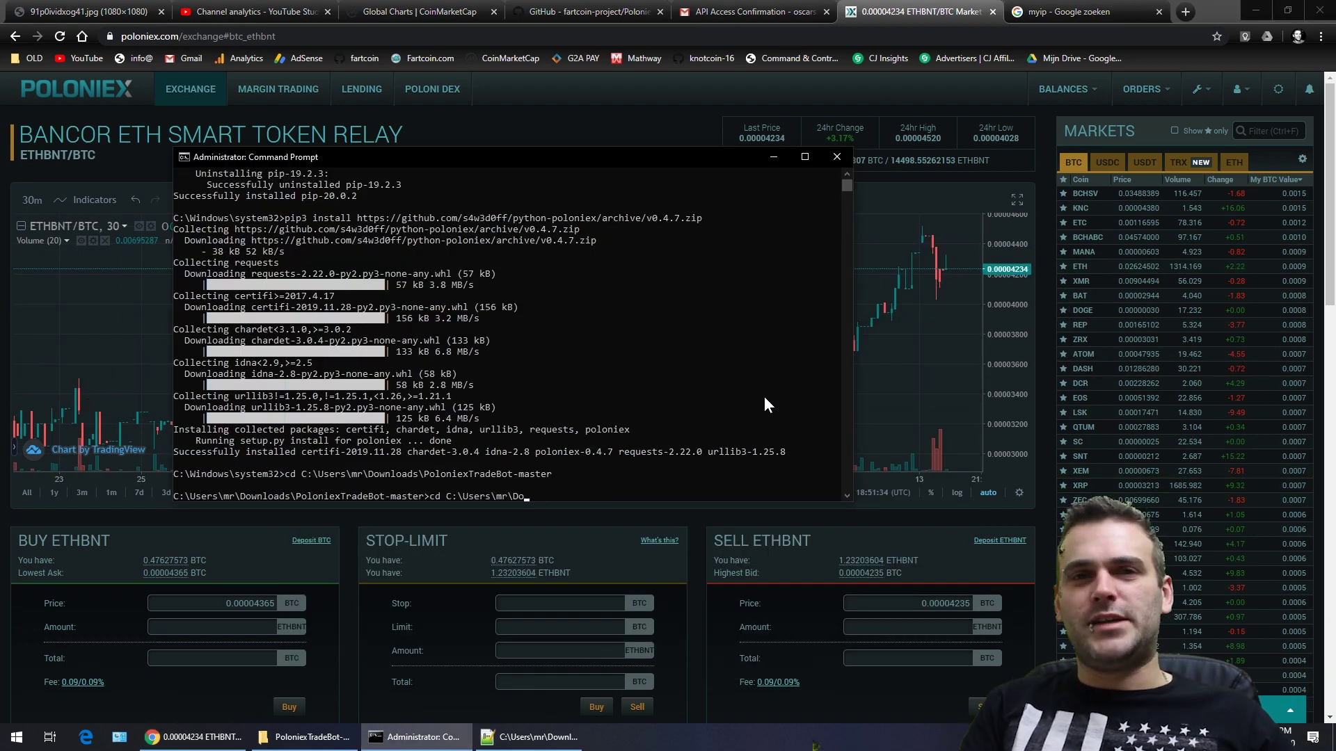
pyautogui.press('BackSpace')
pyautogui.press('BackSpace')
pyautogui.press('BackSpace')
pyautogui.write('dir')
pyautogui.press('Return')
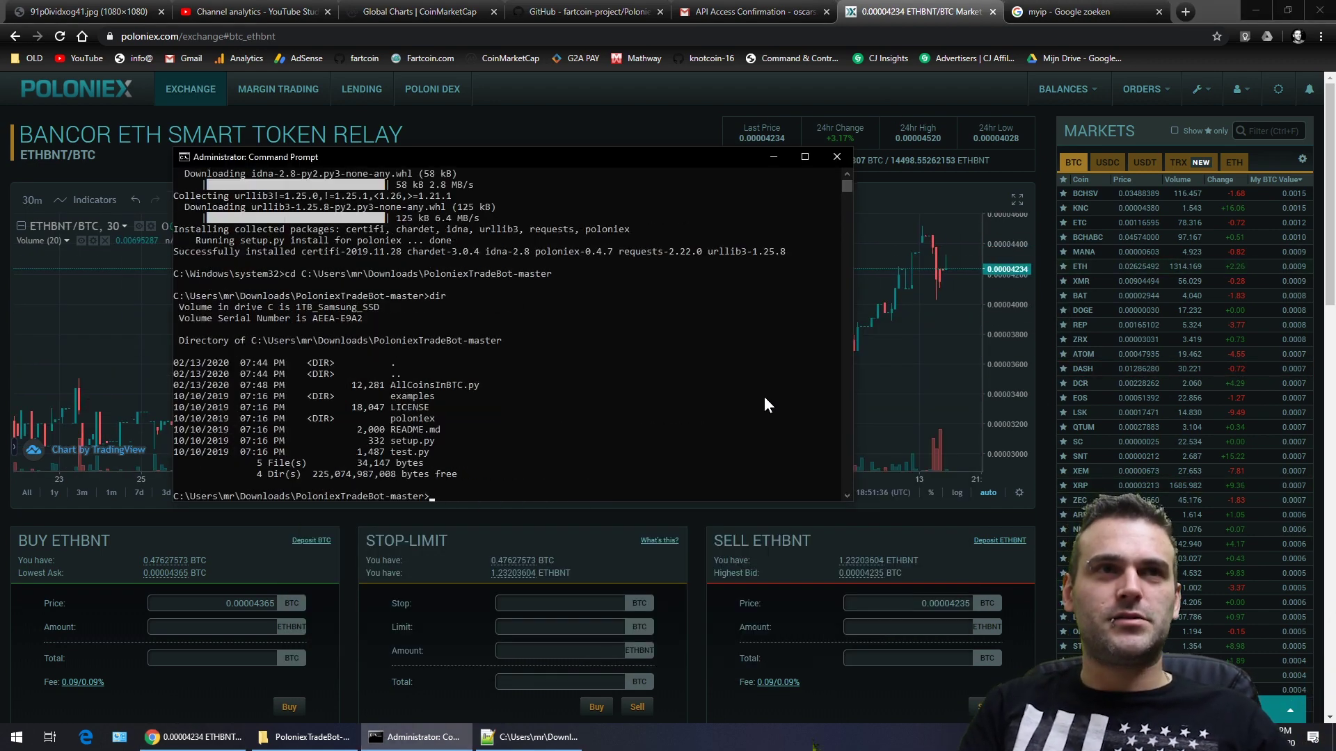
pyautogui.click(394, 384)
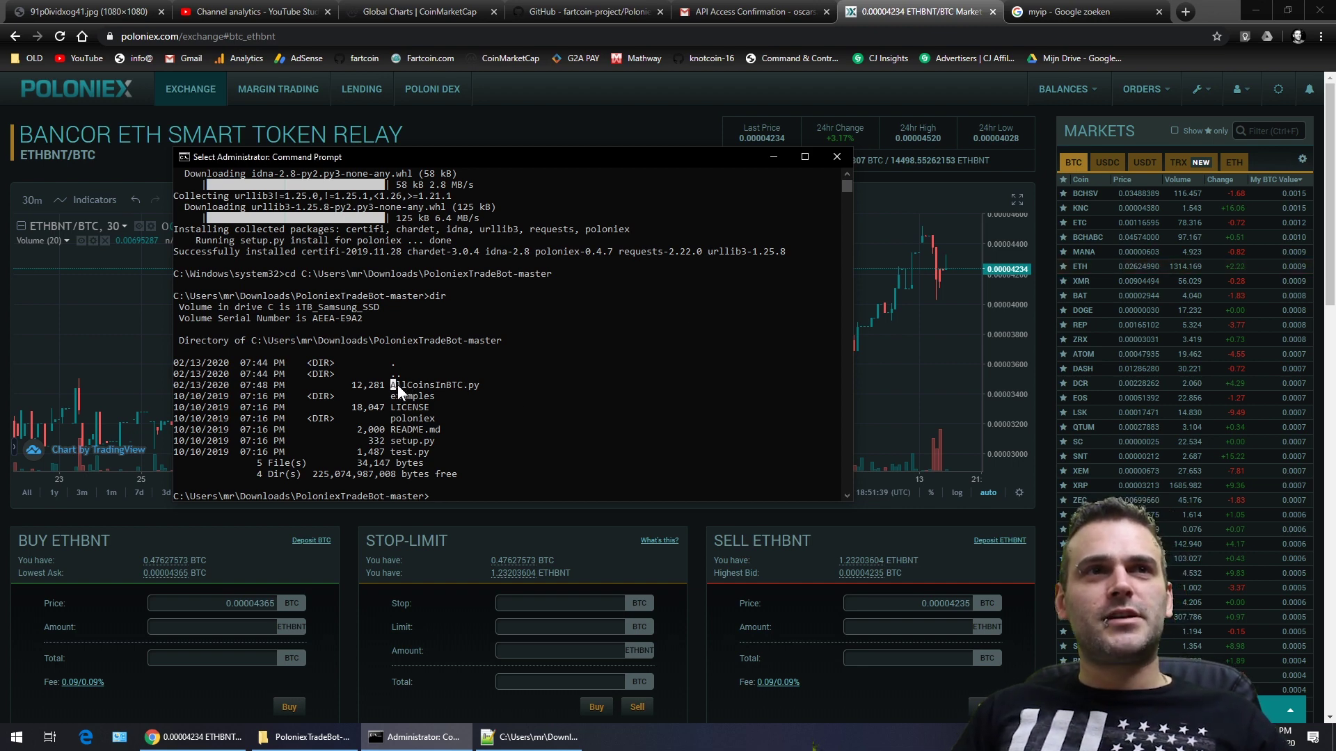
pyautogui.click(526, 429)
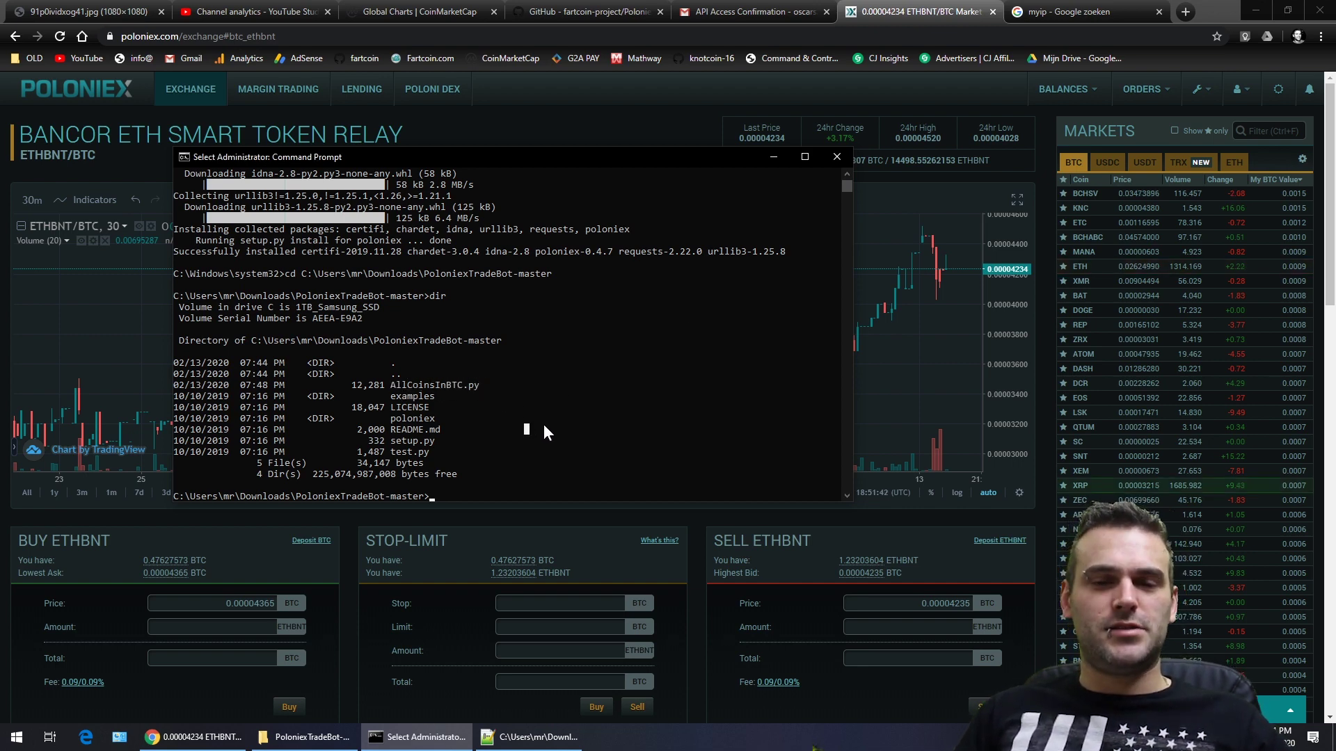
# Step: Run python AllCoinsInBTC.py with a 0.001 BTC budget per coin
pyautogui.write('python')
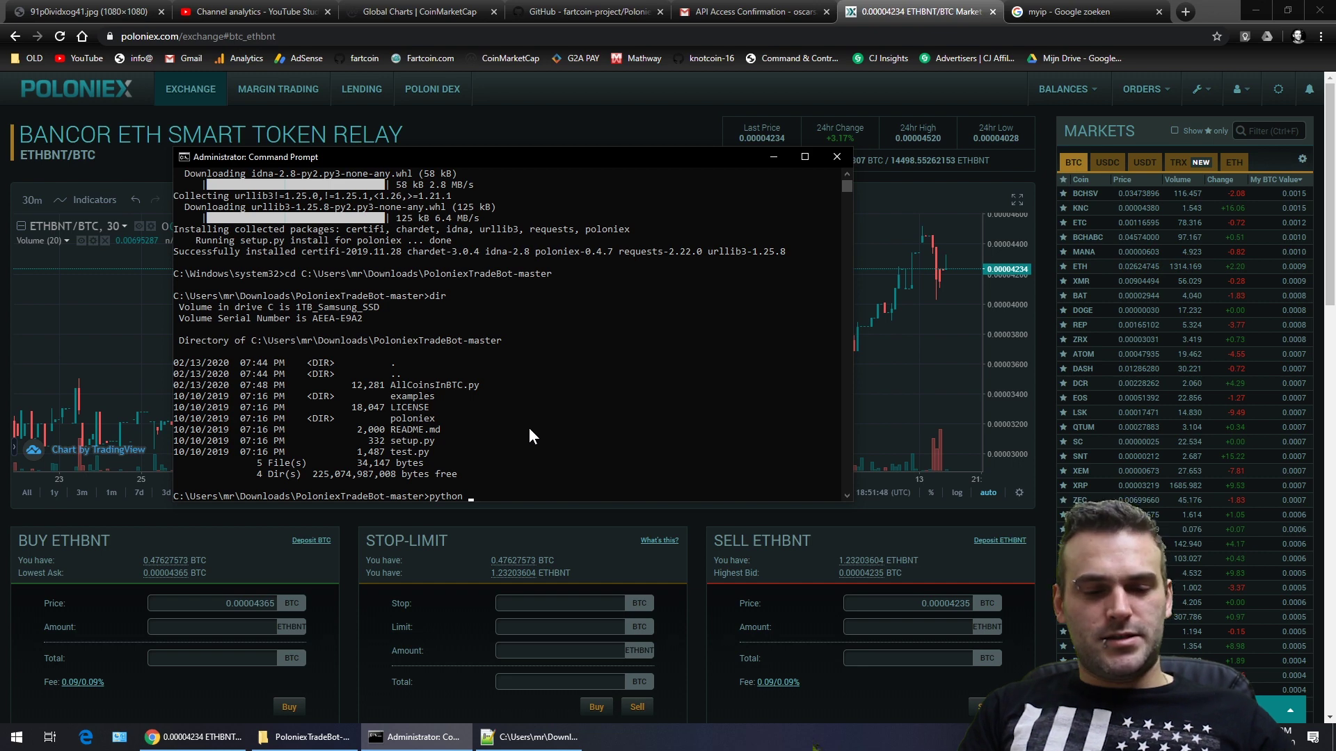
pyautogui.write(' AllCoinsInBTC.py')
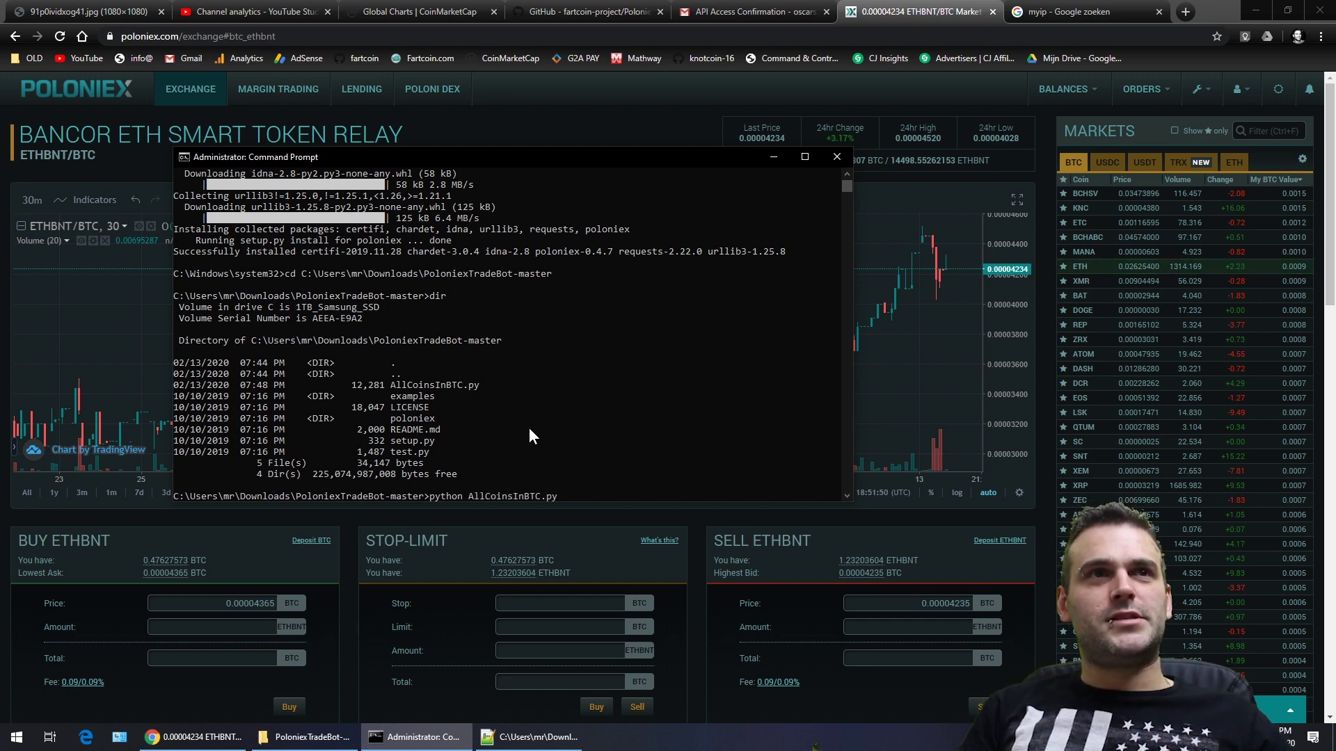
pyautogui.write(' 0.01')
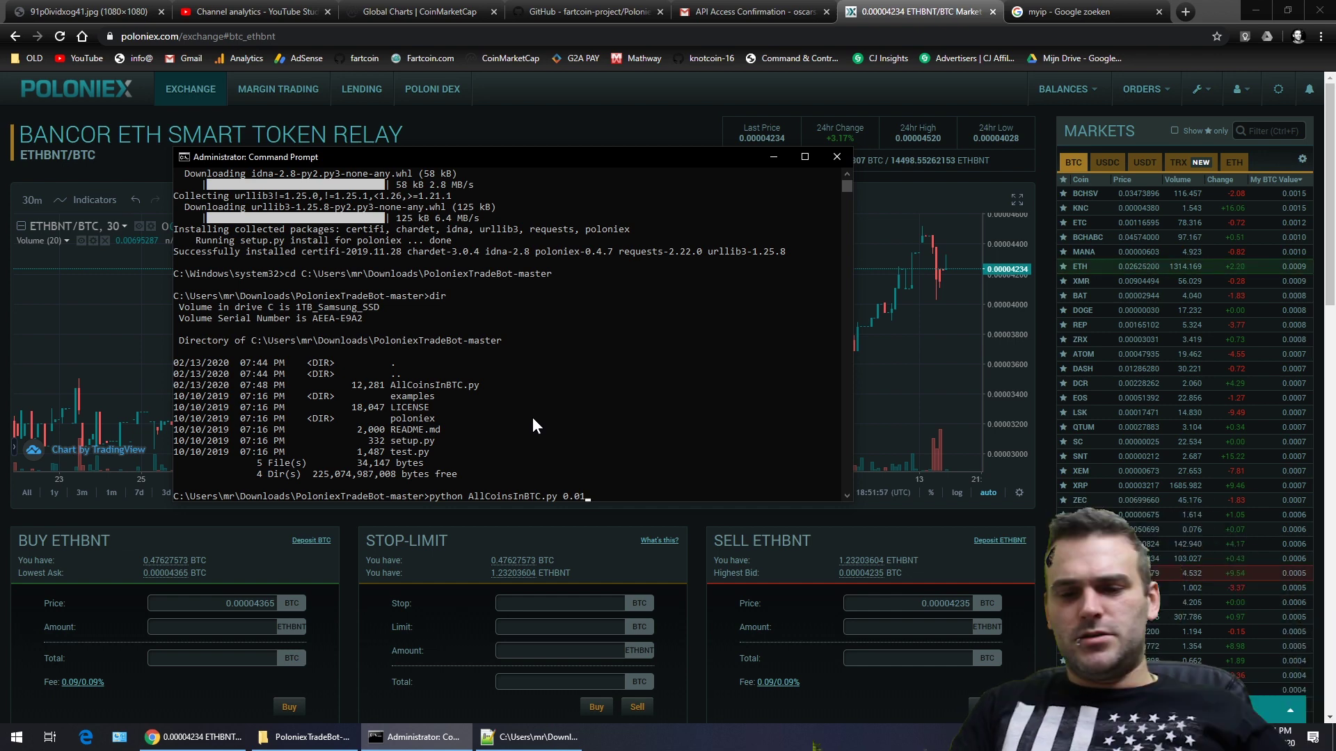
pyautogui.write('0')
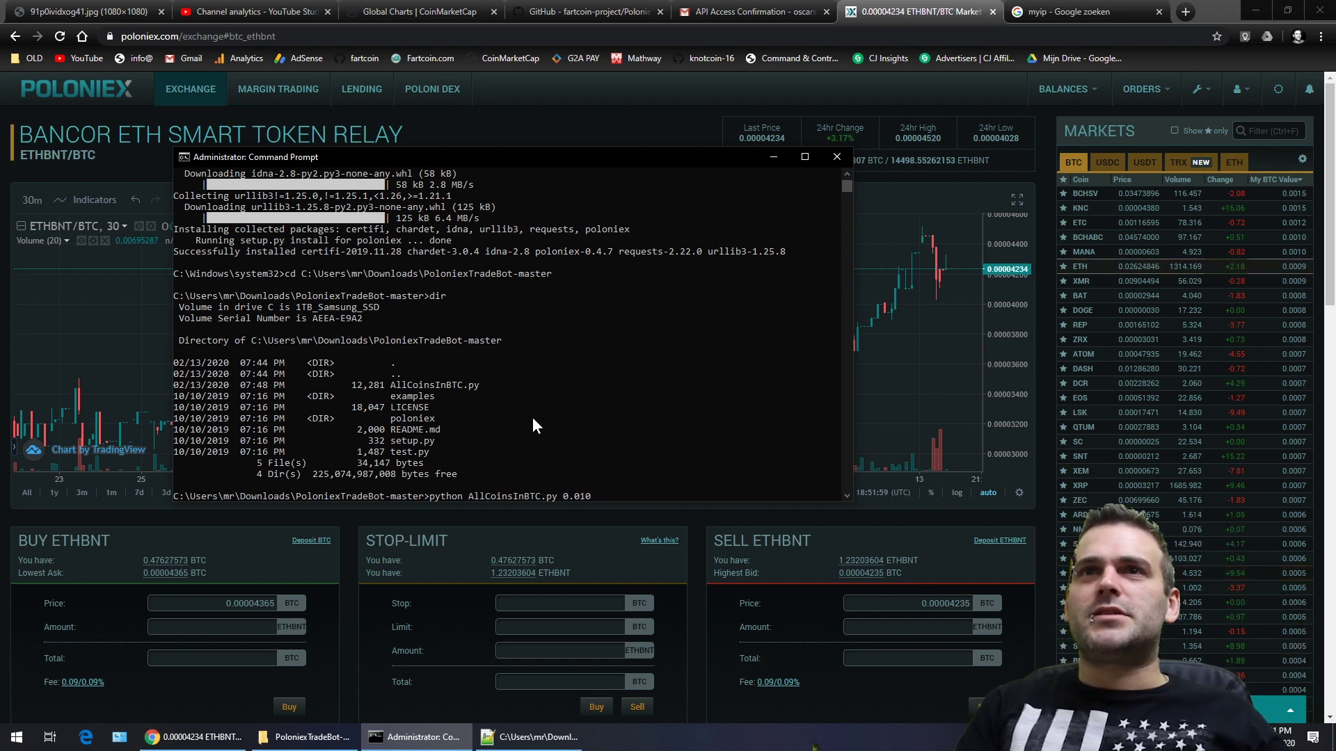
pyautogui.press('BackSpace')
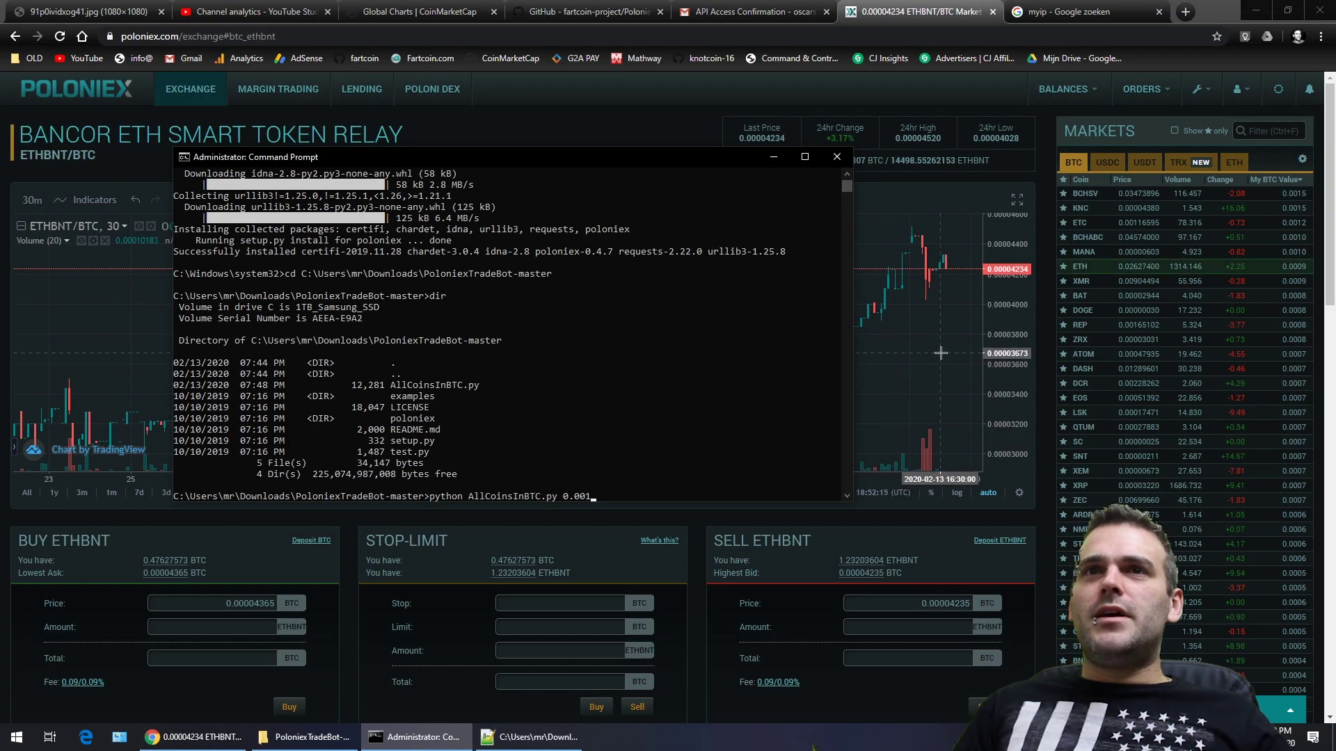
pyautogui.scroll(-3, 1284, 411)
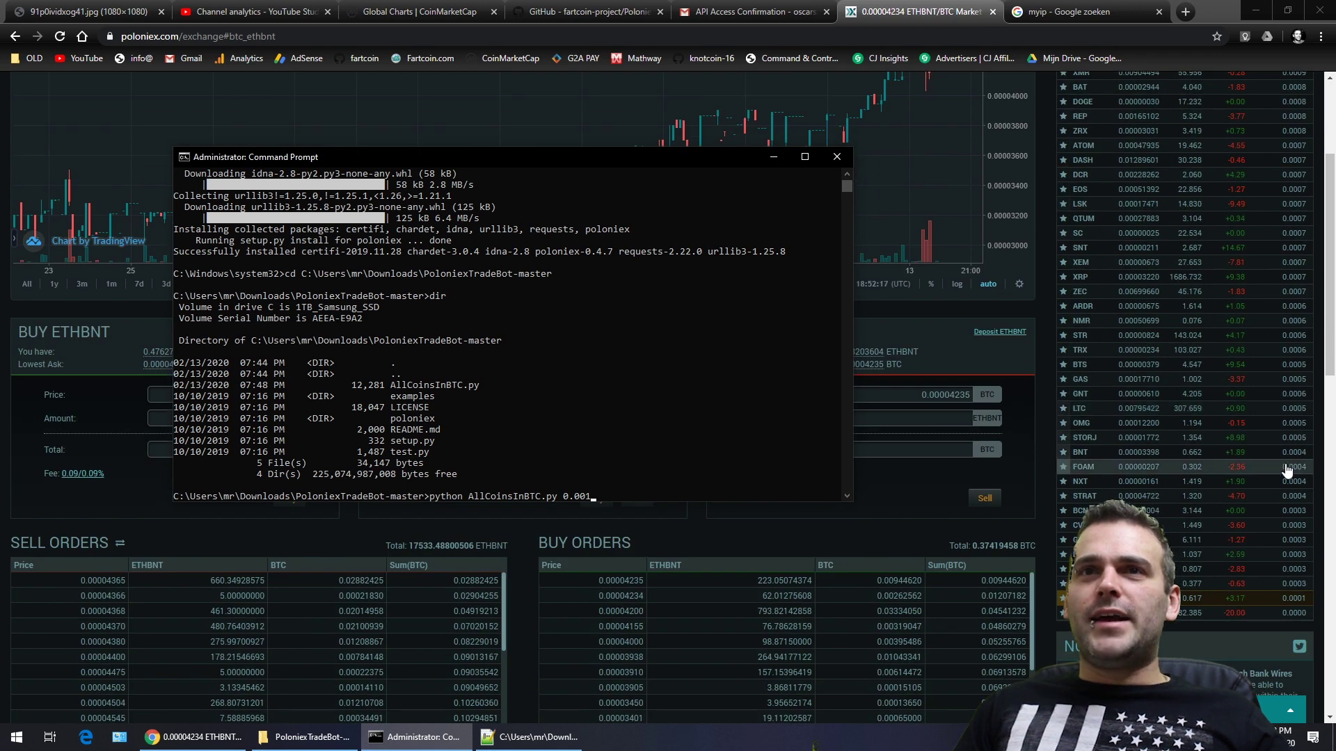
pyautogui.scroll(3, 1286, 463)
pyautogui.press('Return')
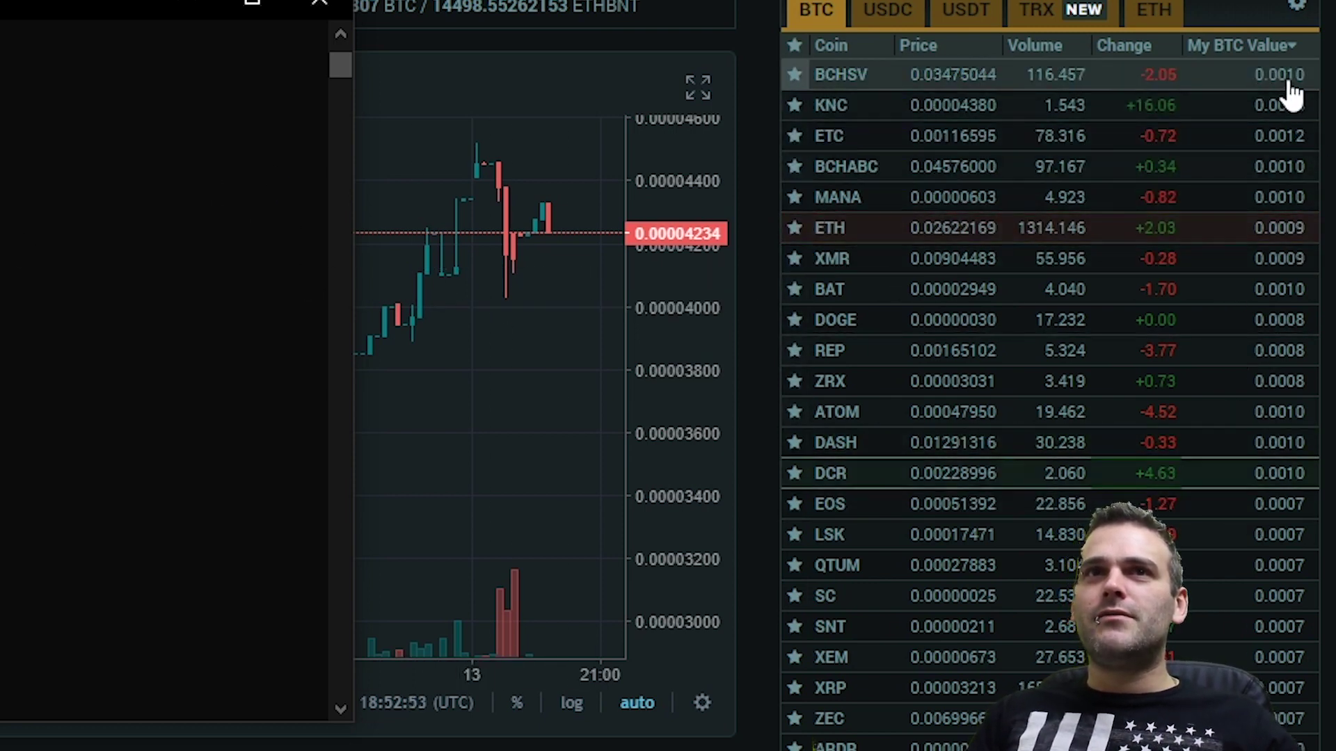
# Step: Sort the Poloniex BTC markets alphabetically to watch holdings approach 0.0010 BTC
pyautogui.click(829, 47)
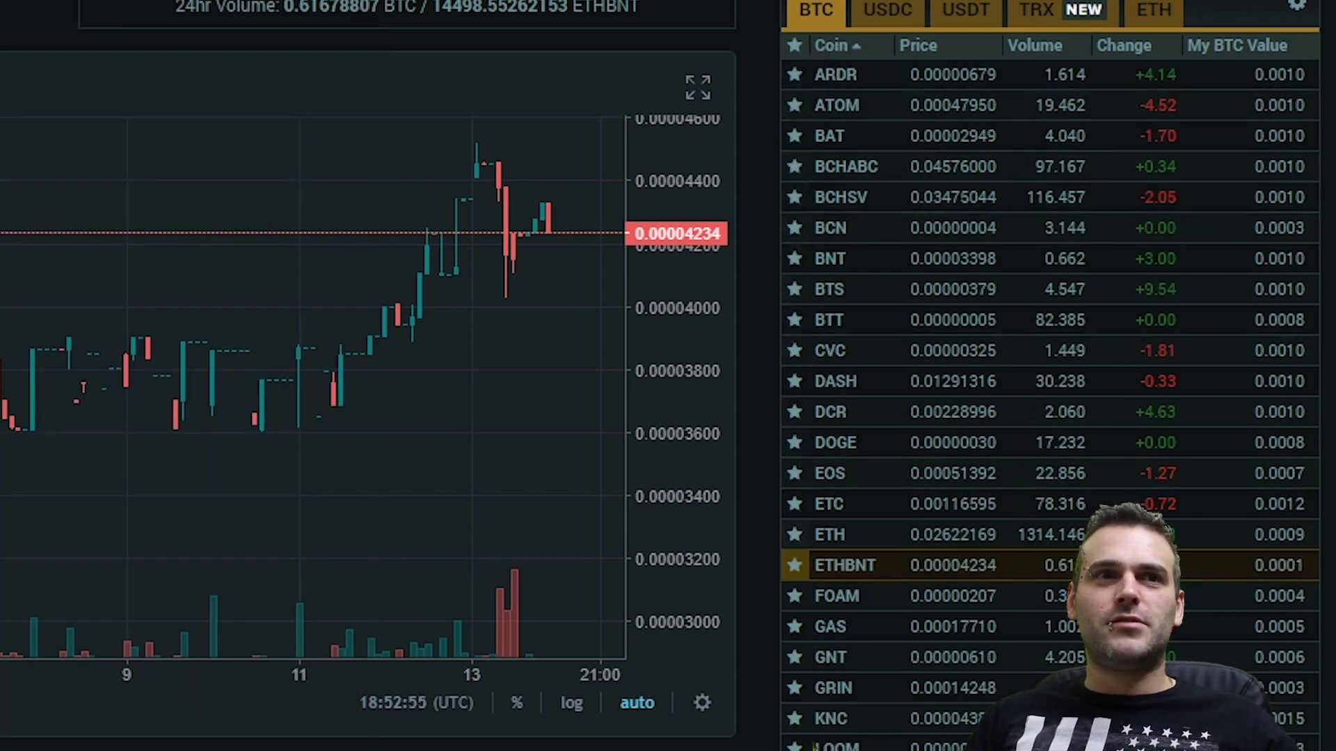
pyautogui.click(66, 599)
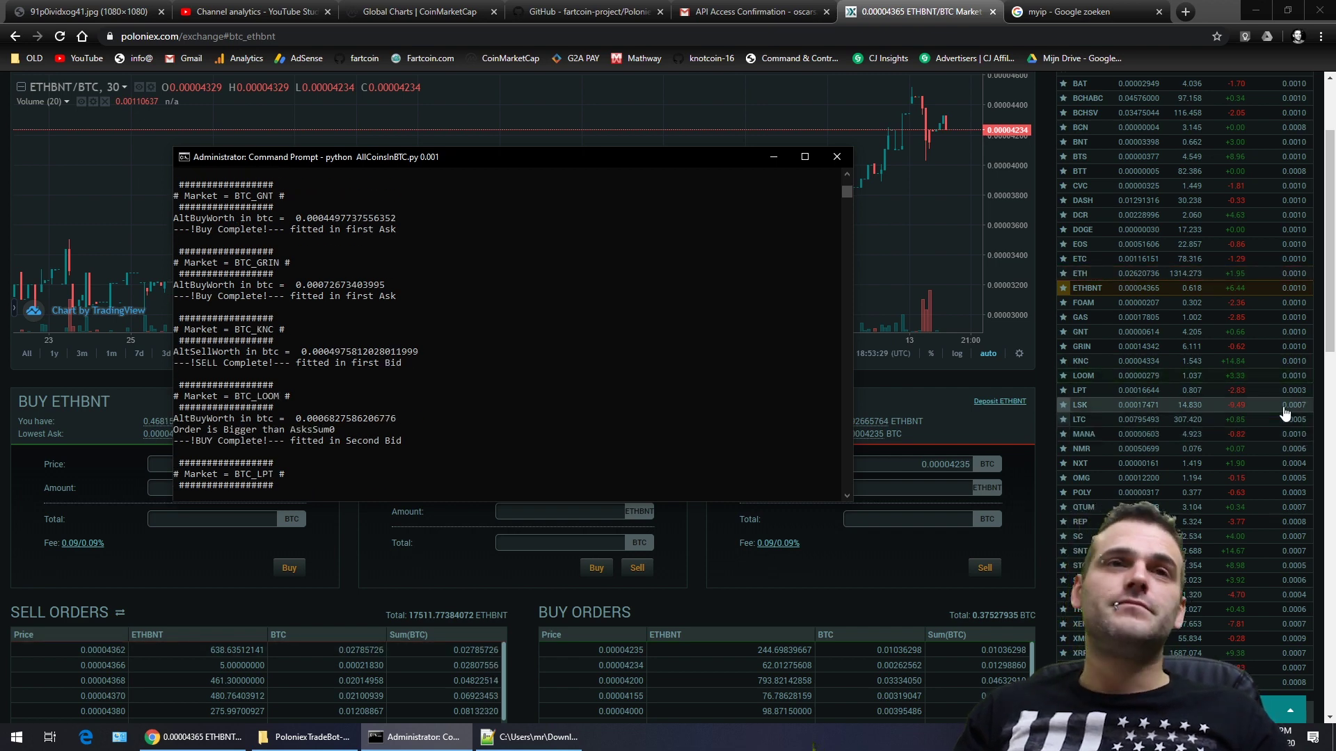
# Step: Enlarge the Command Prompt window to follow the script's buy/sell output toward 0.001 BTC per coin
pyautogui.moveTo(843, 492); pyautogui.dragTo(733, 628)
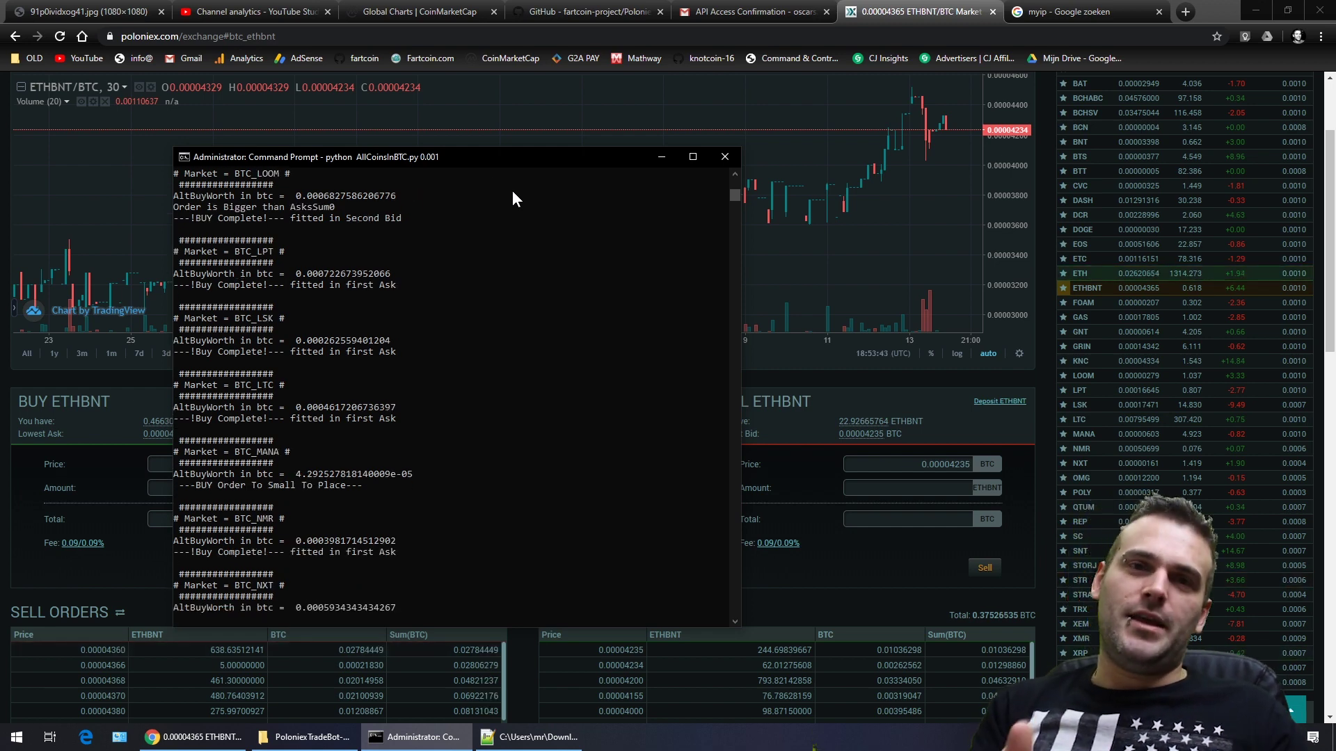
pyautogui.scroll(2, 1314, 198)
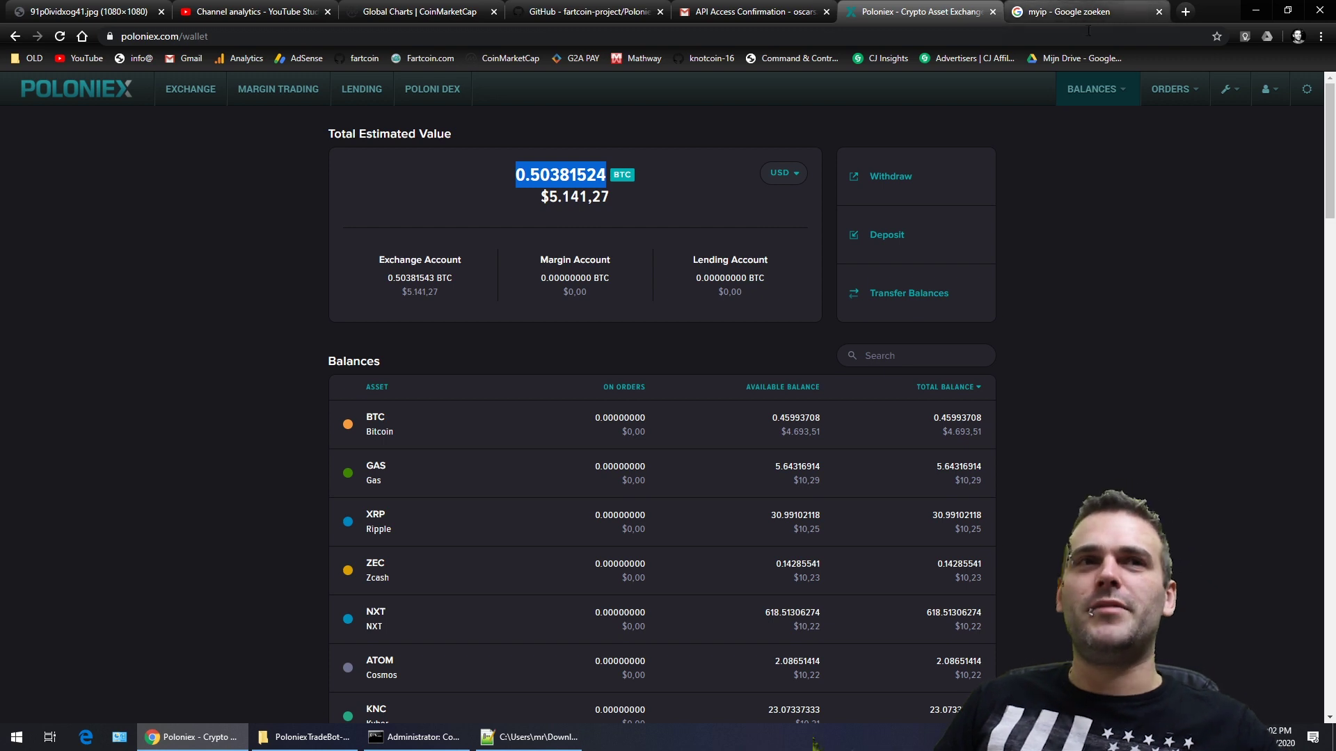
# Step: Check the Poloniex wallet balances of about 0.5038 BTC, then view CoinMarketCap's dominance chart
pyautogui.moveTo(1110, 98)
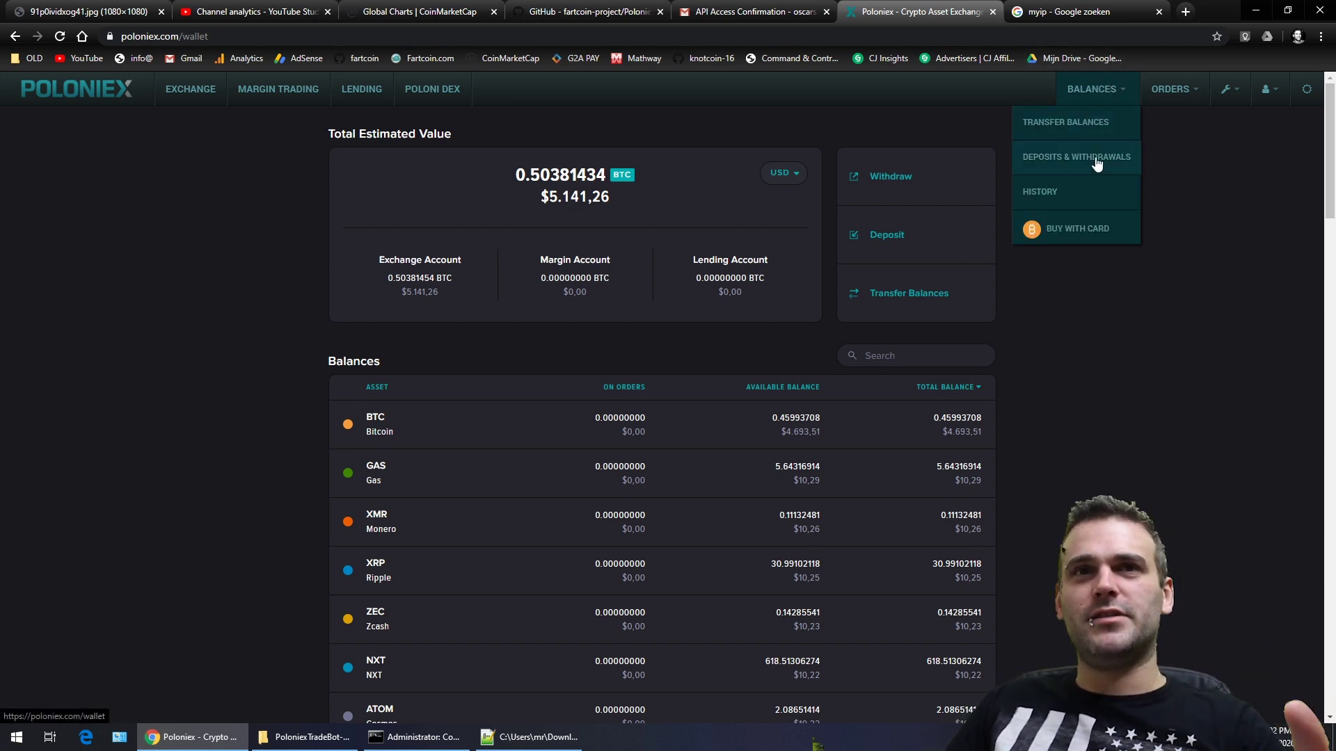
pyautogui.click(1127, 171)
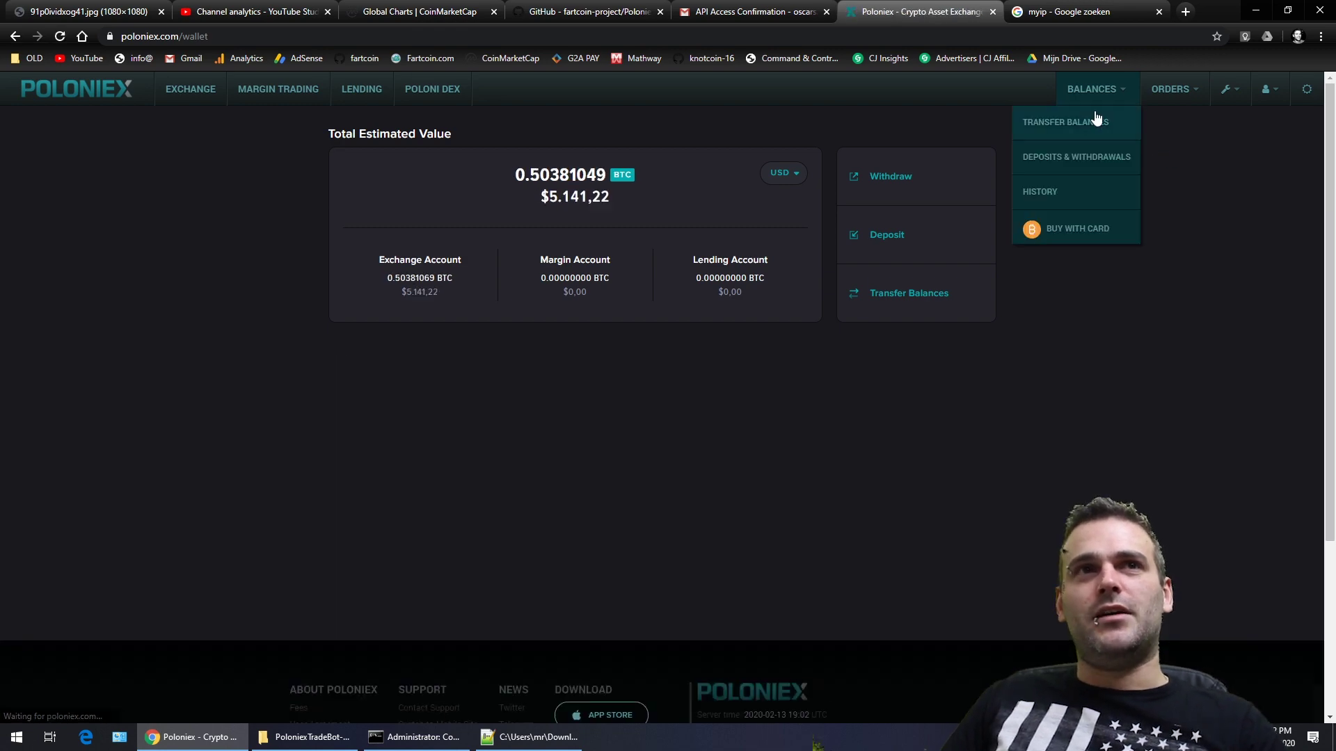
pyautogui.click(420, 11)
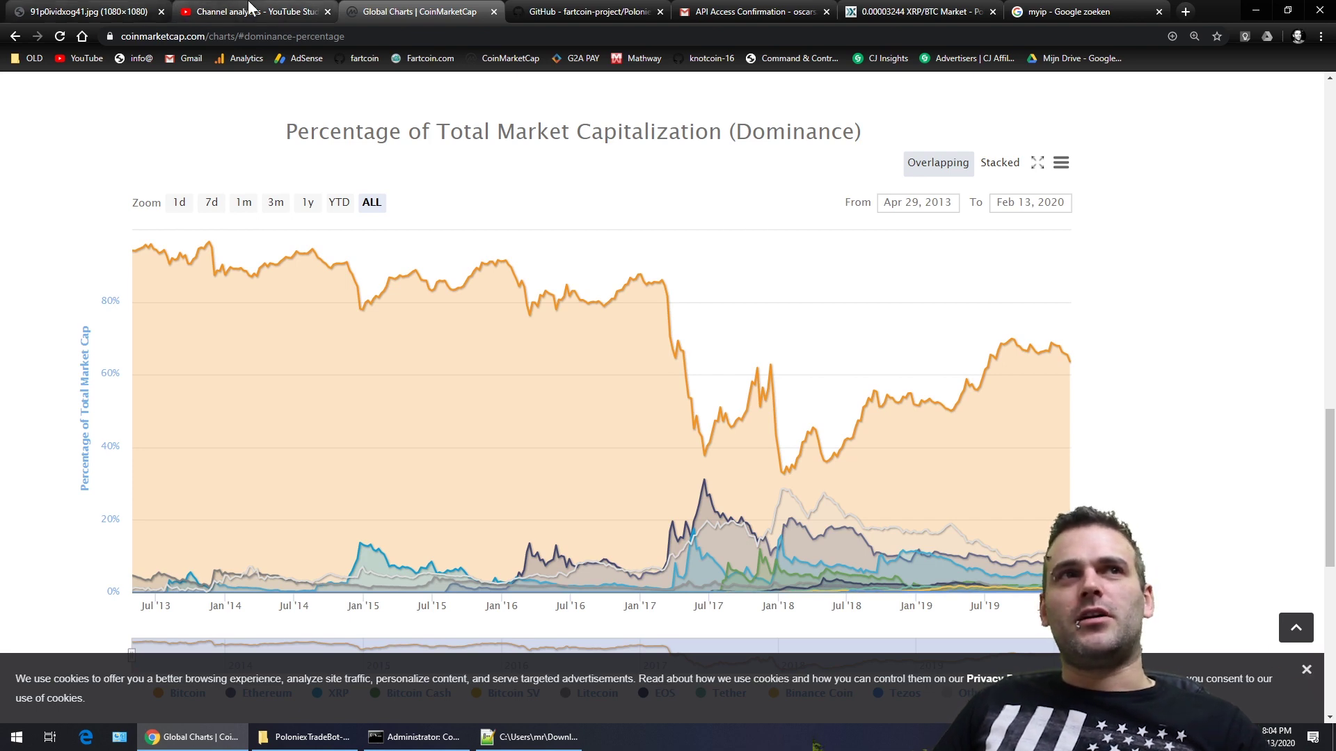
# Step: Cycle through the GitHub and Gmail tabs and end on Poloniex's XRP/BTC market page
pyautogui.click(564, 13)
pyautogui.click(748, 10)
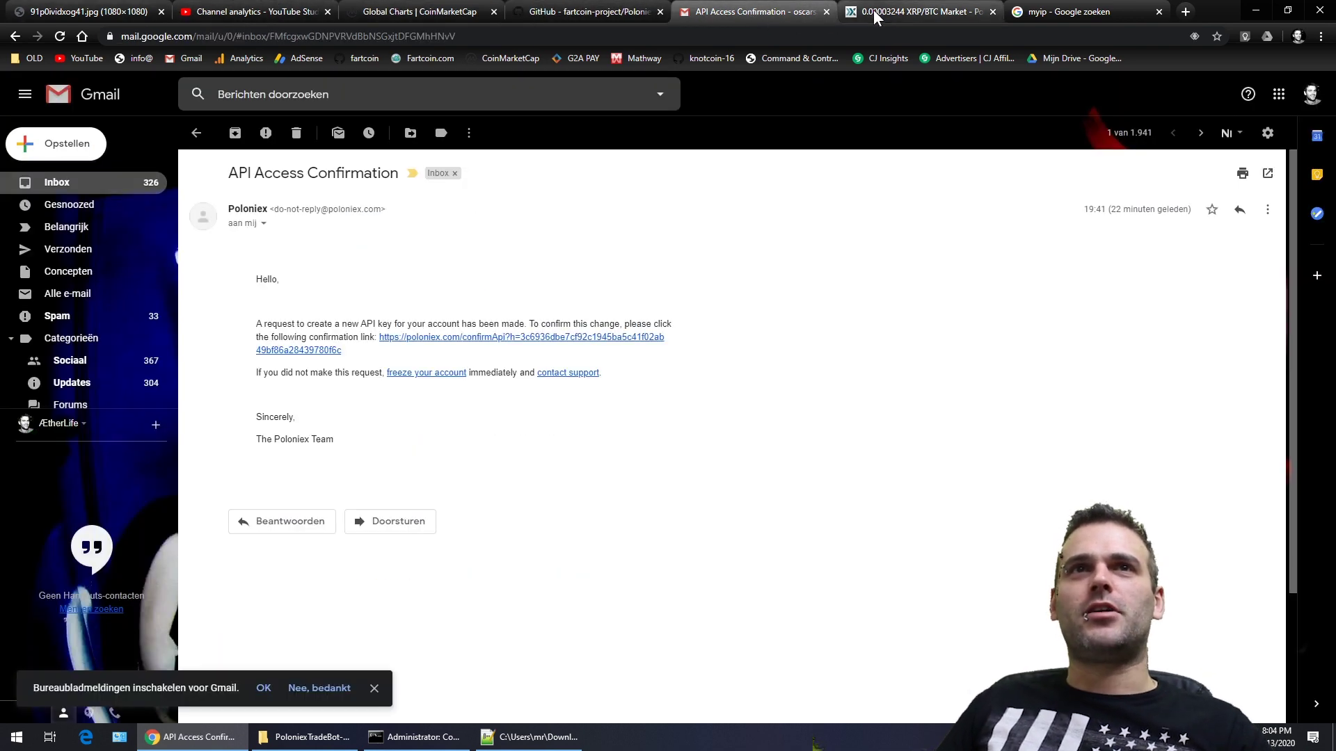
pyautogui.click(877, 11)
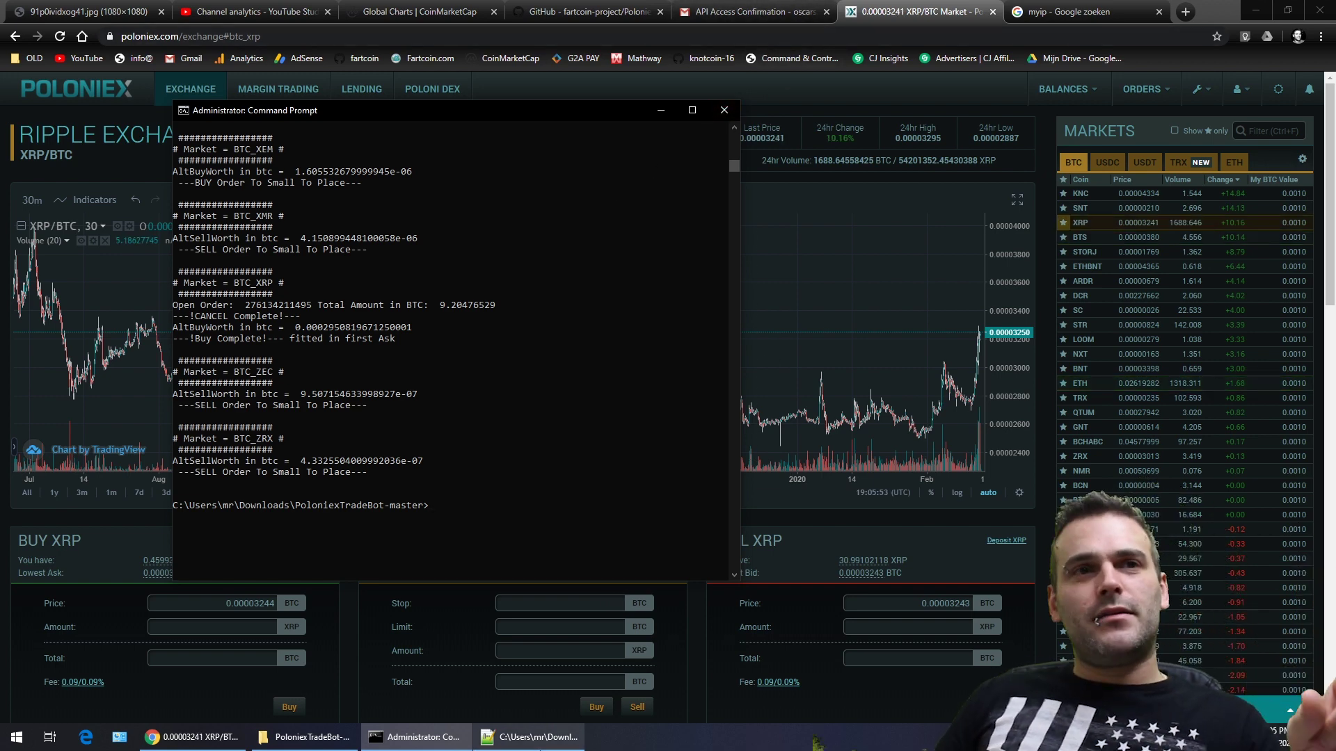
# Step: Select the updated line 2 COINLIST (ln 58) comment in Notepad++ and return to GitHub's editor
pyautogui.click(532, 737)
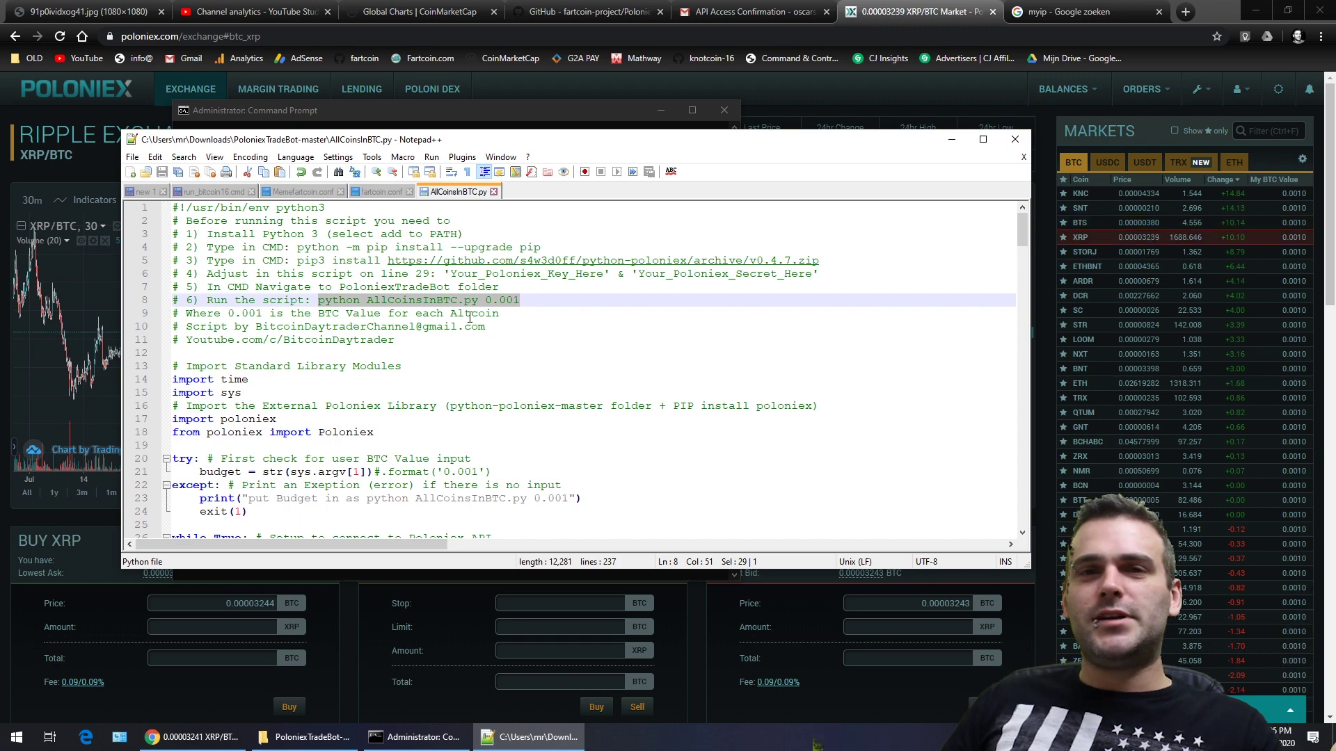
pyautogui.scroll(-4, 500, 331)
pyautogui.scroll(4, 558, 401)
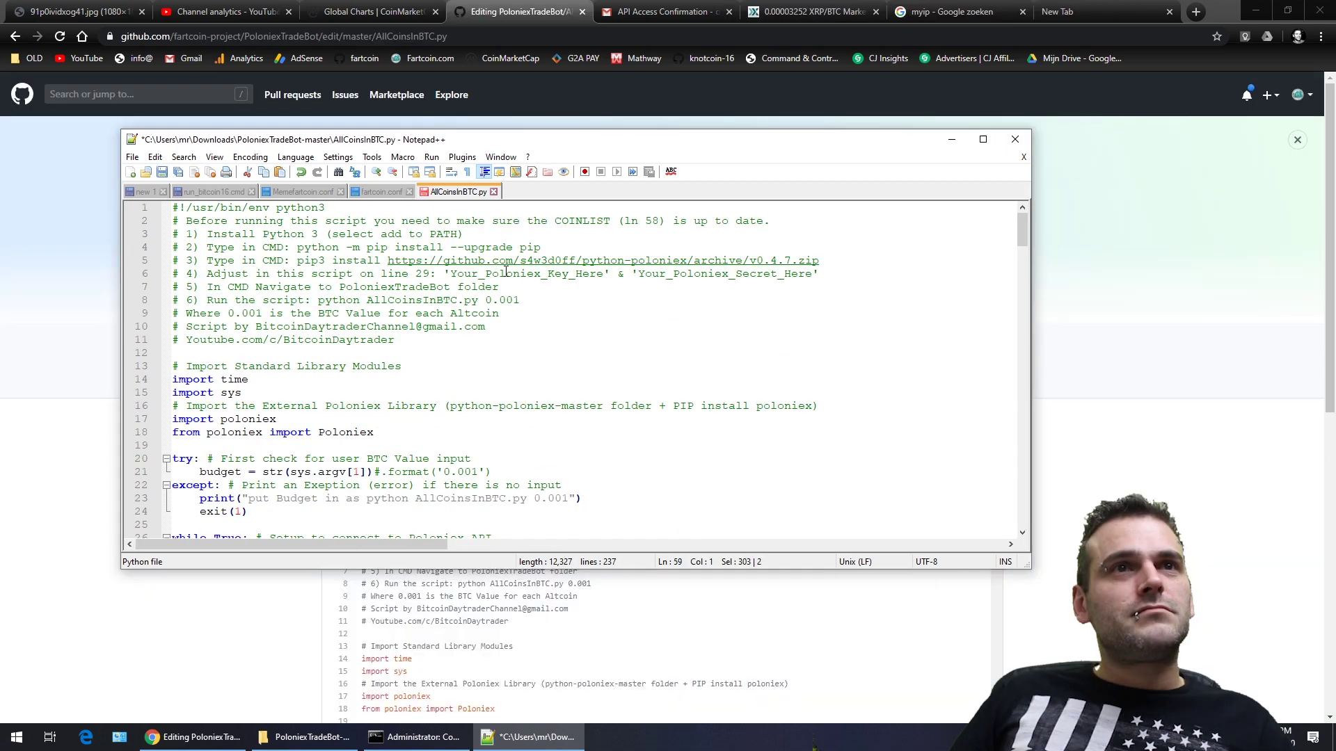
pyautogui.moveTo(770, 221); pyautogui.dragTo(186, 222)
pyautogui.hotkey('ctrl', 'c')
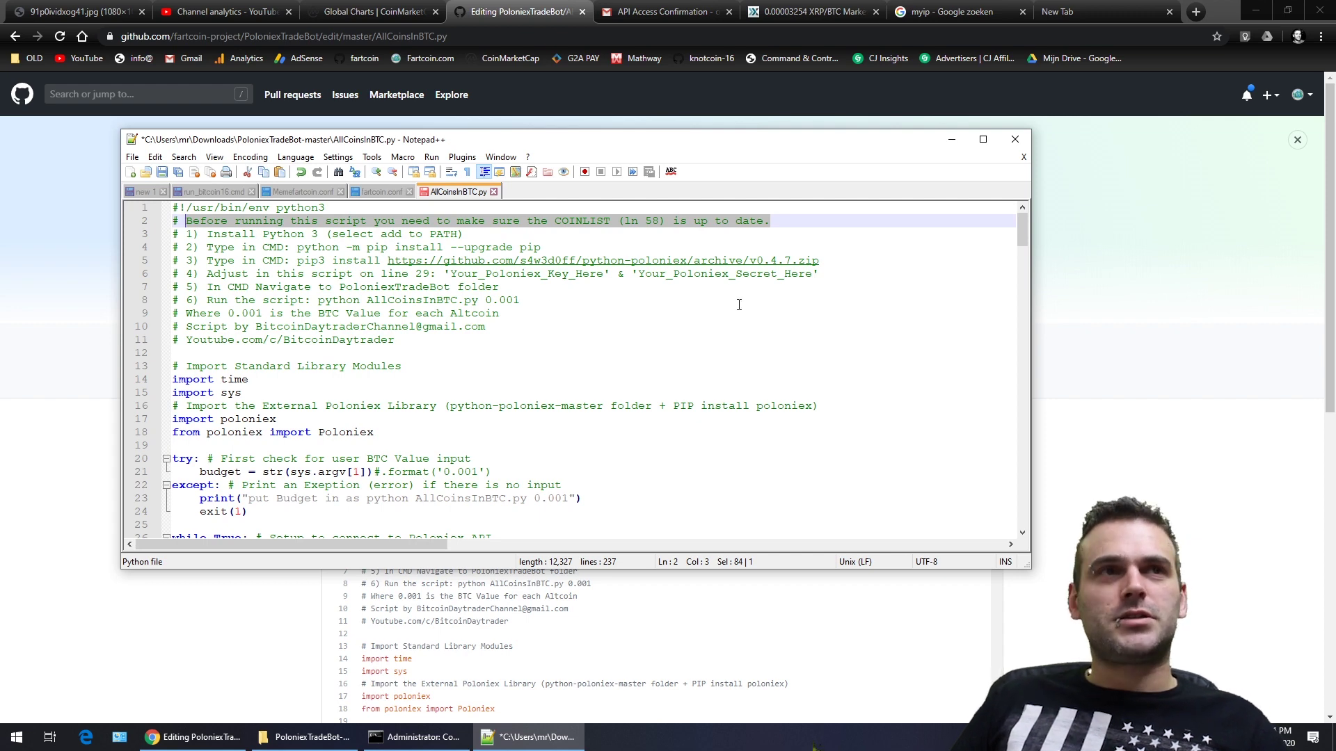
pyautogui.hotkey('alt', 'Tab')
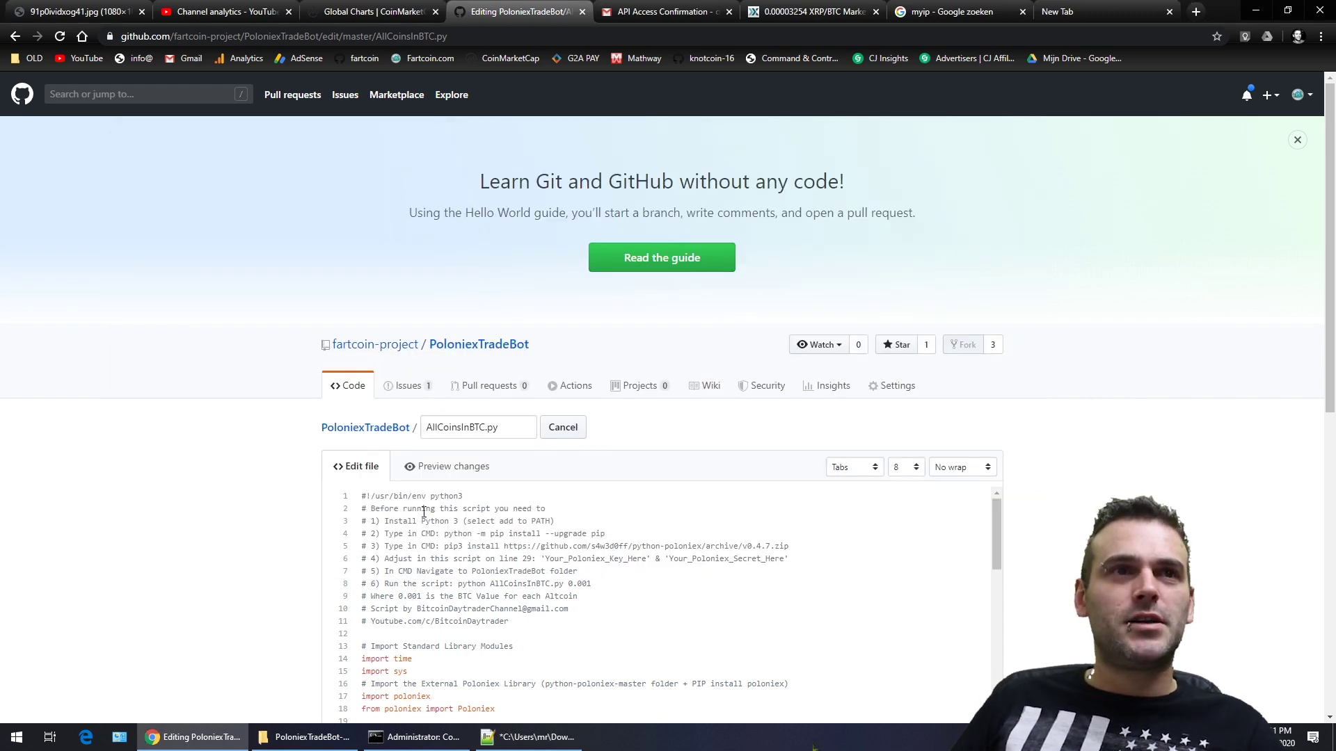
# Step: Paste the new comment over the old line 2 and commit it as 'Removed delisted coins'
pyautogui.moveTo(371, 512); pyautogui.dragTo(550, 512)
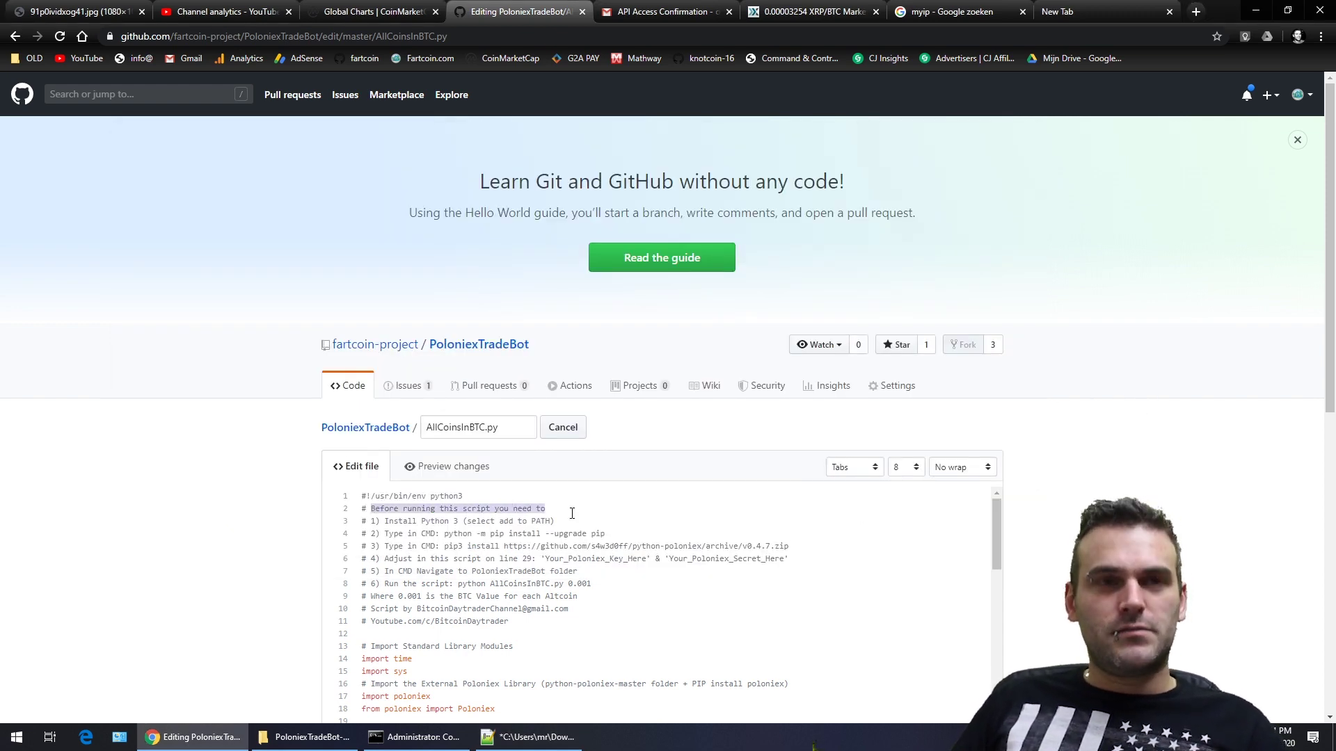
pyautogui.hotkey('ctrl', 'v')
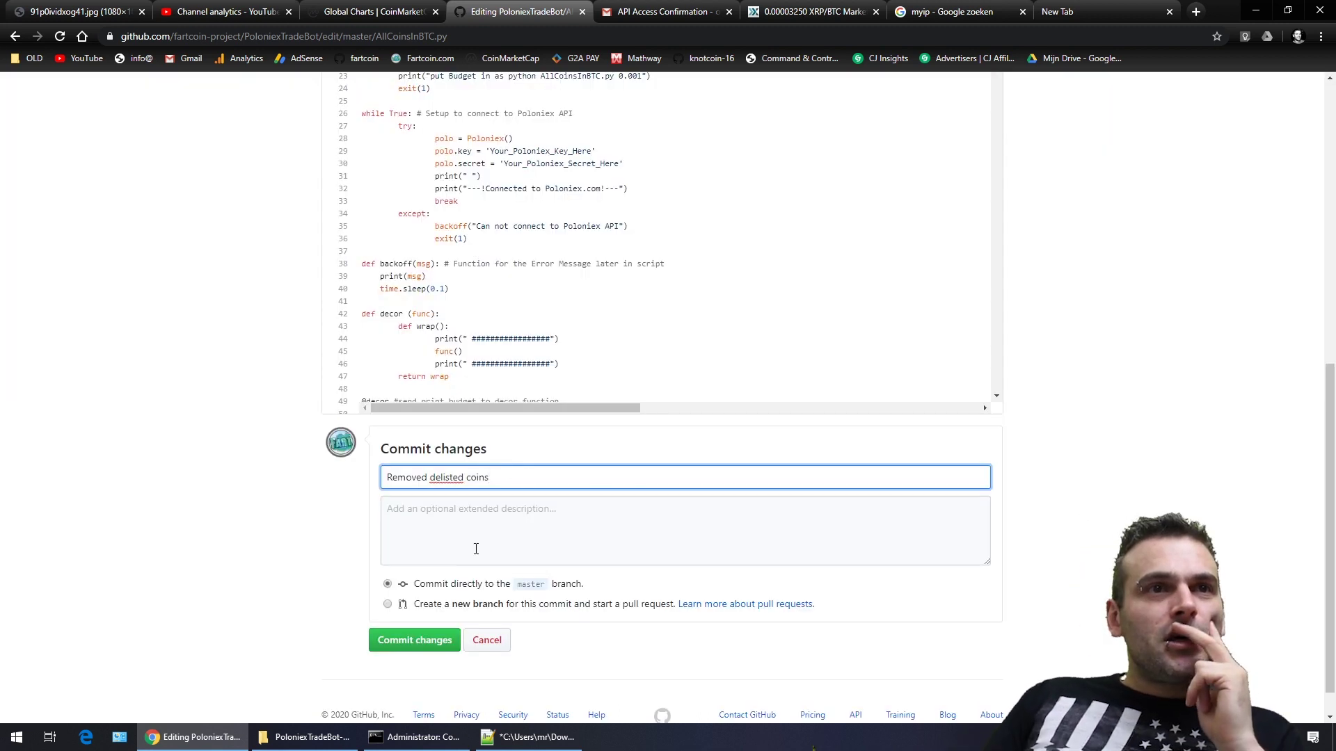
pyautogui.click(404, 646)
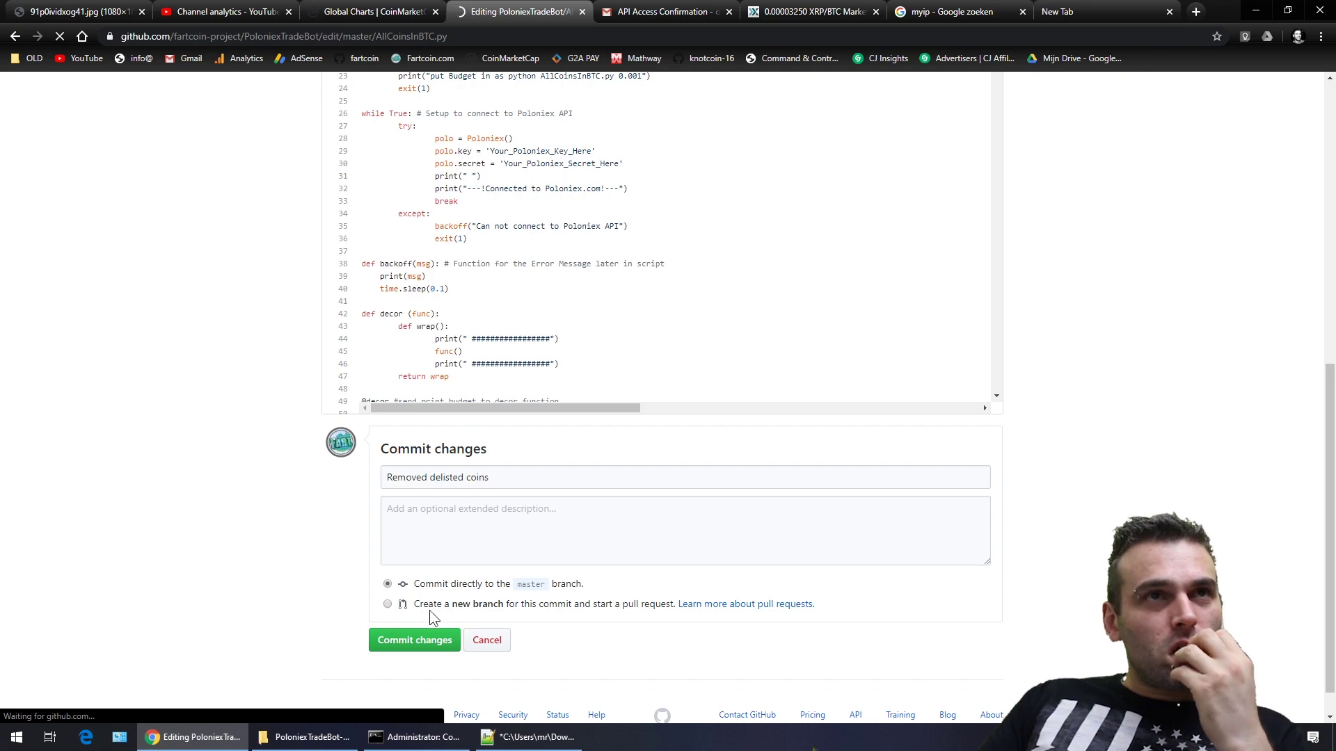